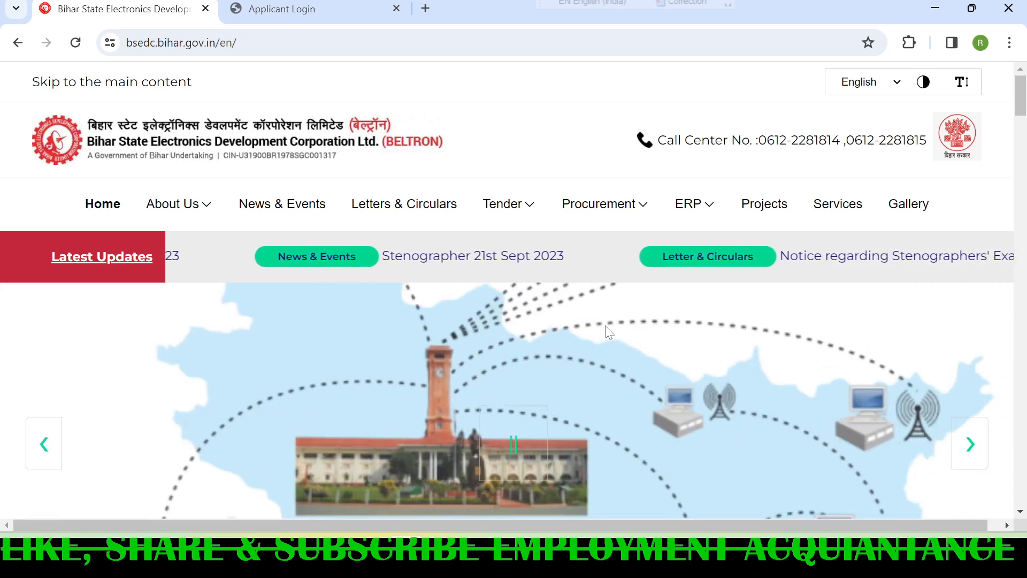
- Open the new-applicant registration form from the Applicant Login page and dismiss its instructions notice
click(340, 12)
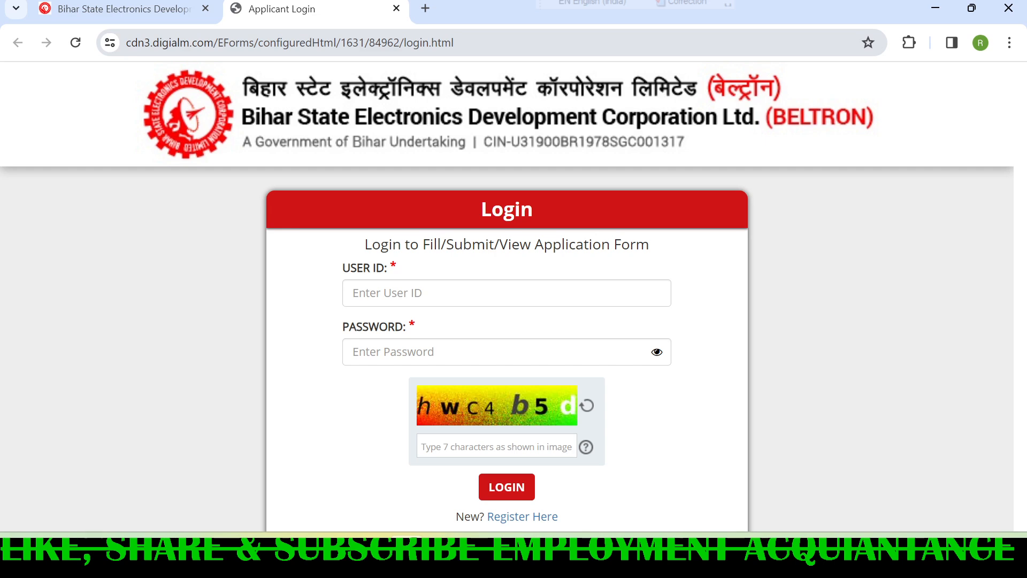
scroll(157, 187, down, 2)
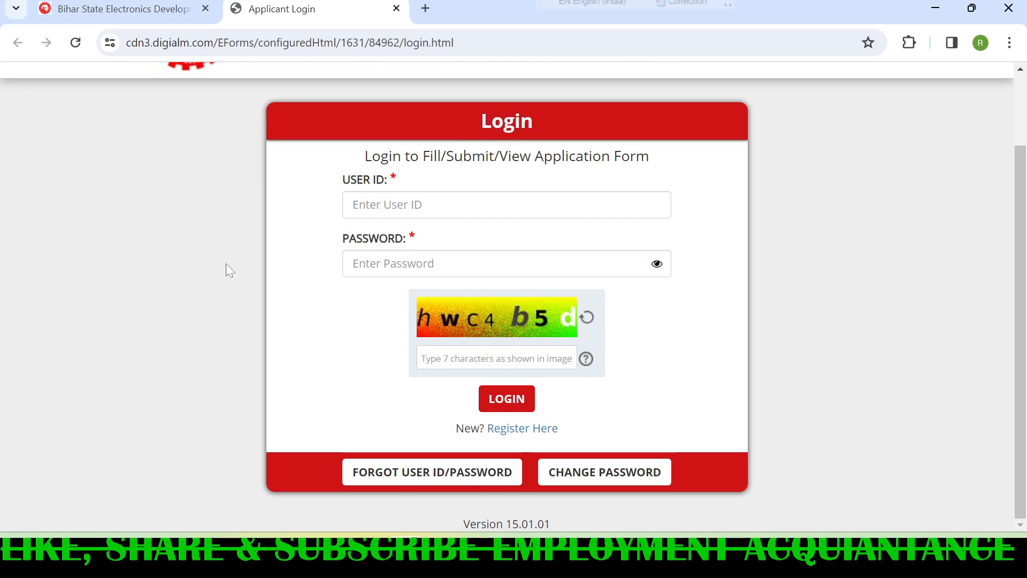
click(522, 432)
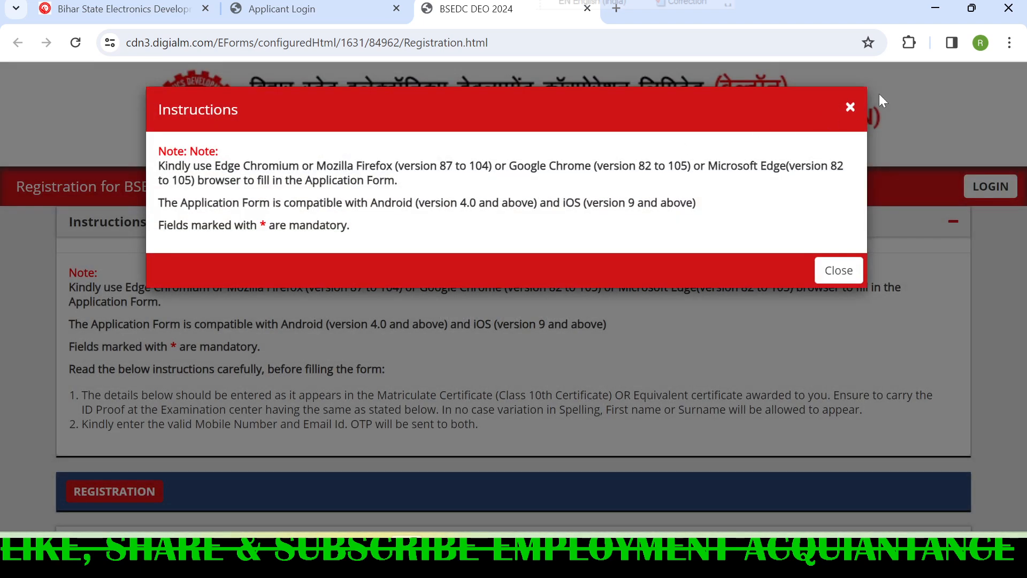
click(849, 106)
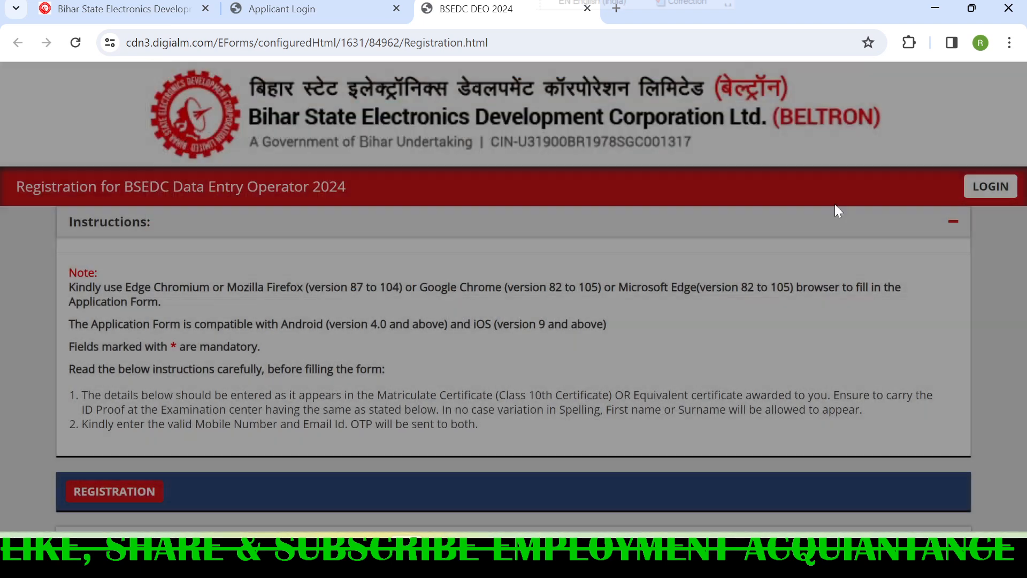
- Answer No to having ever changed name and set the gender to Male in the registration form
scroll(683, 297, down, 1)
scroll(683, 297, down, 5)
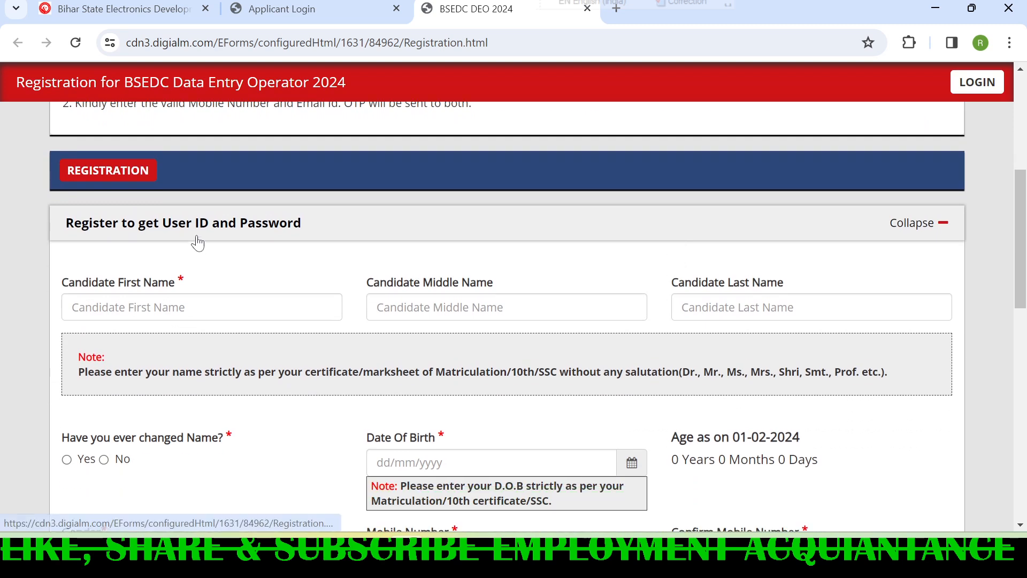
scroll(134, 216, down, 1)
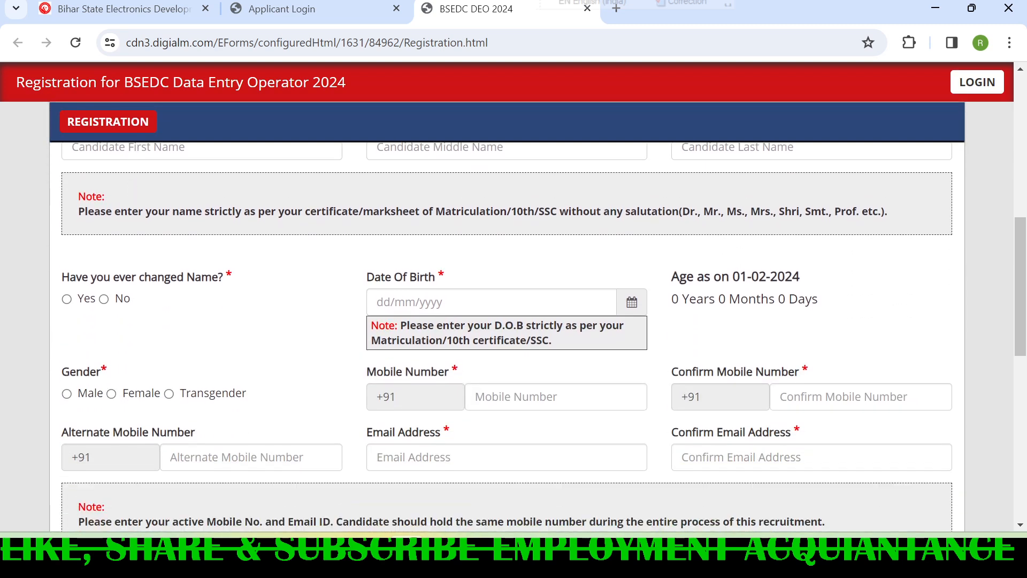
scroll(133, 216, up, 1)
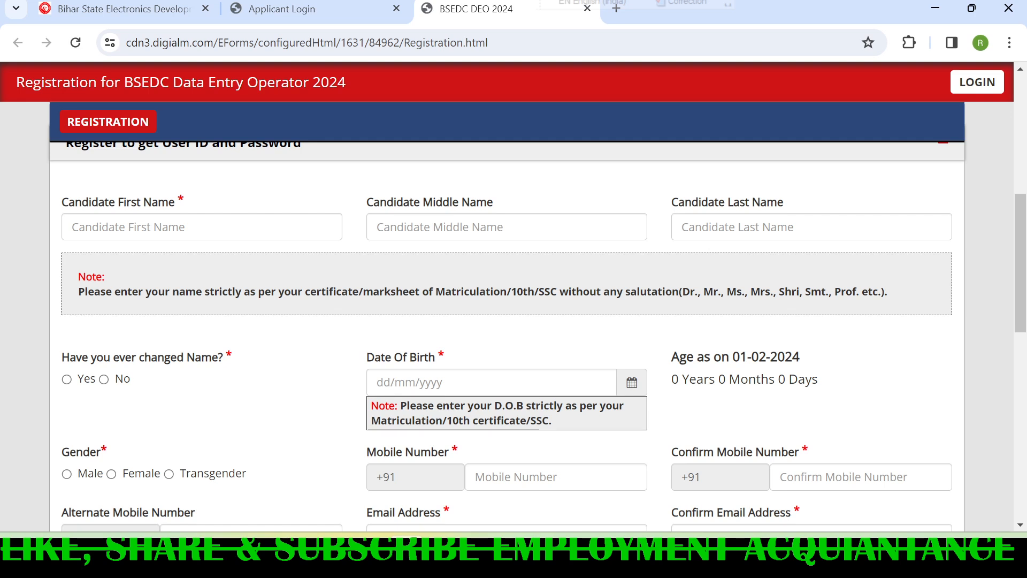
scroll(406, 308, down, 1)
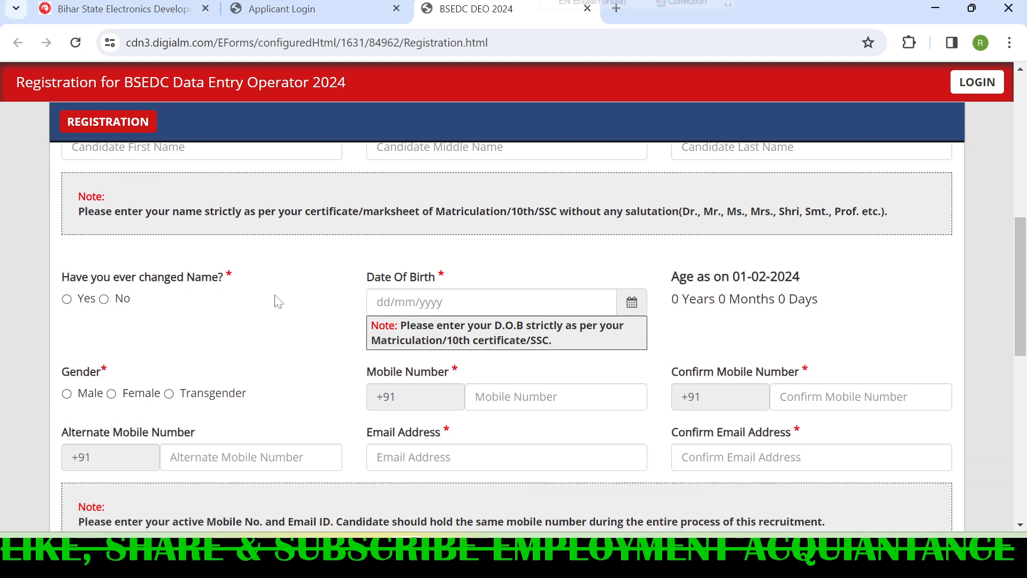
scroll(138, 298, down, 1)
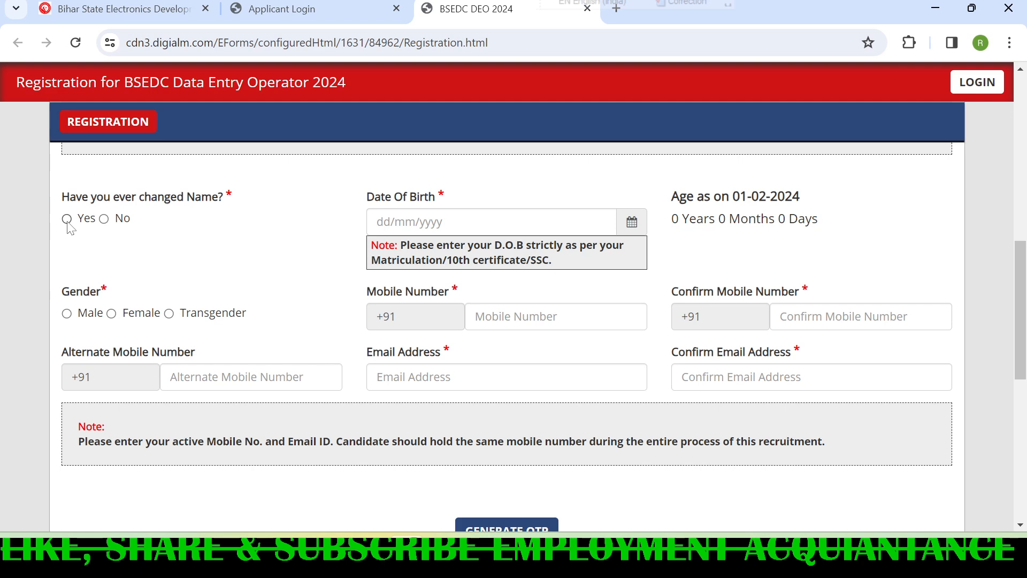
click(67, 219)
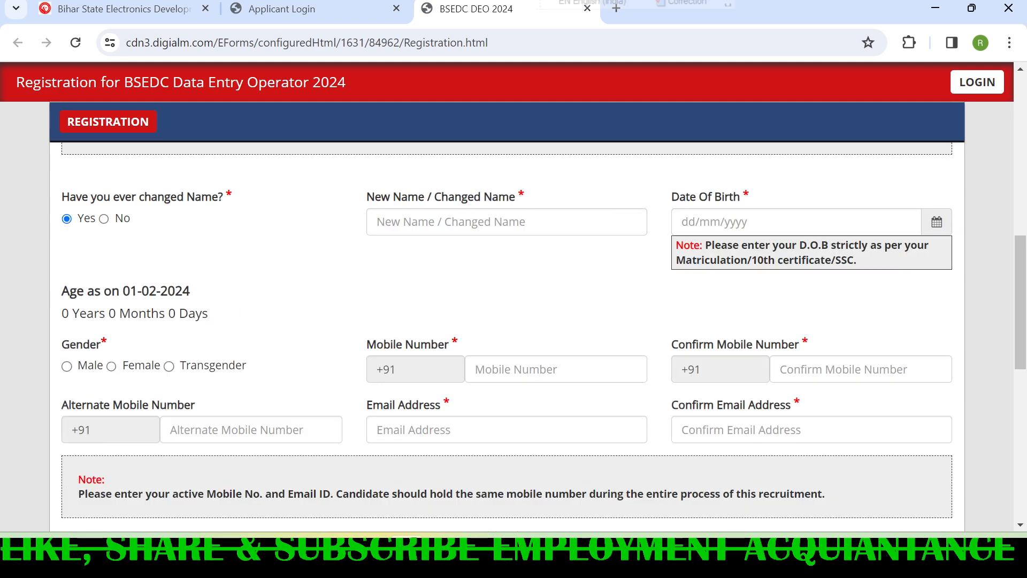
click(104, 218)
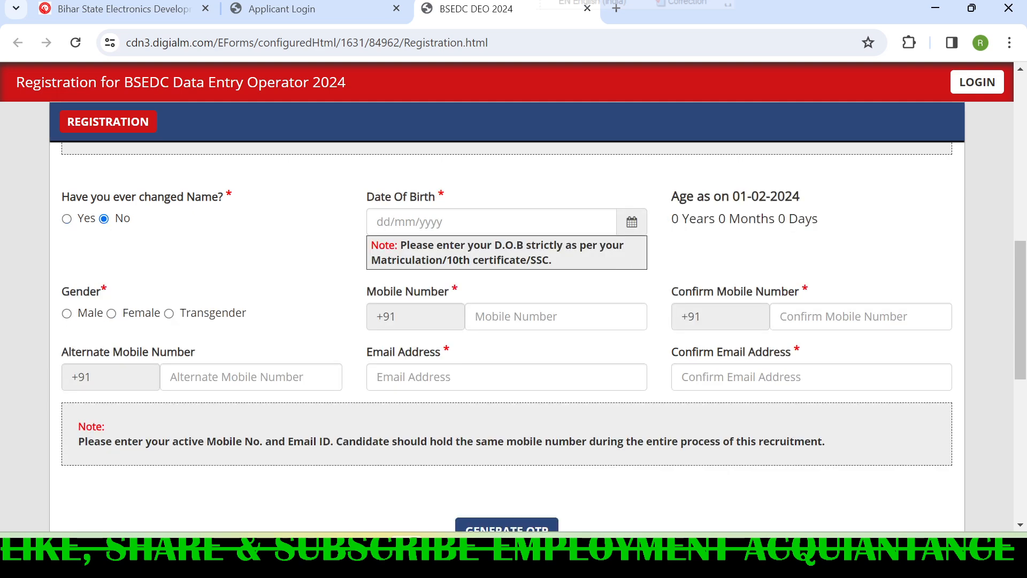
scroll(185, 270, down, 1)
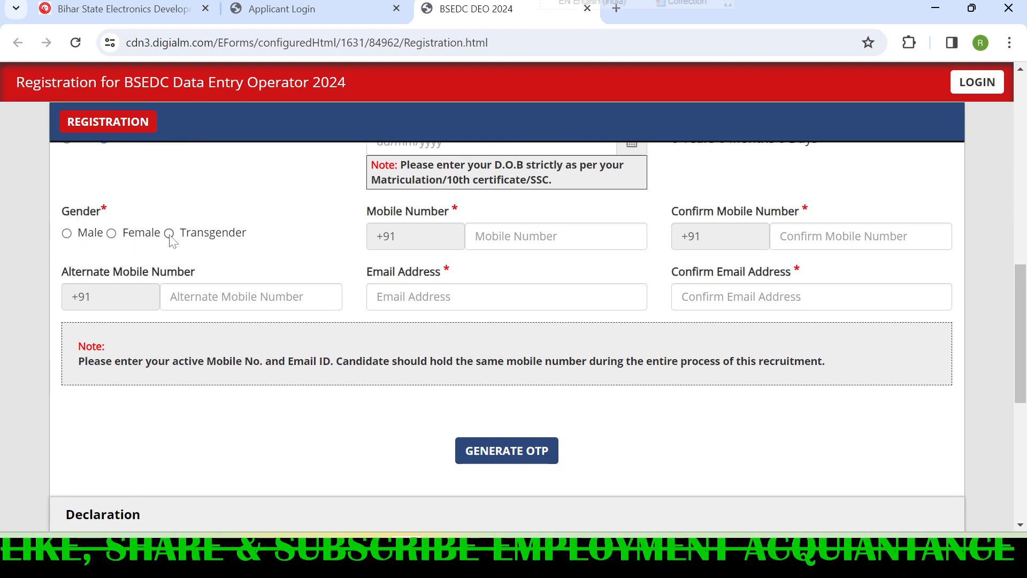
click(66, 234)
drag(369, 211, 482, 222)
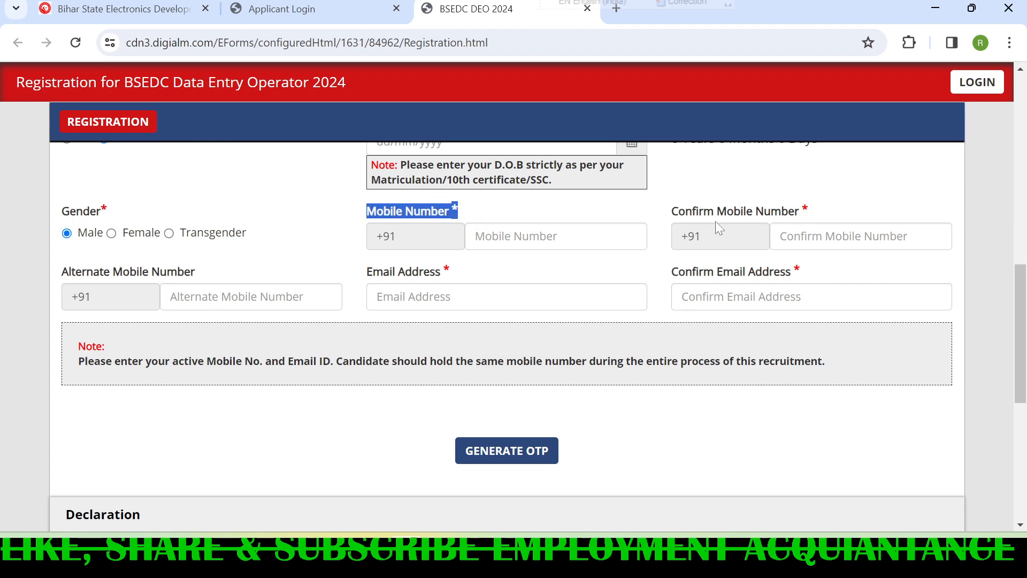
drag(673, 212, 811, 213)
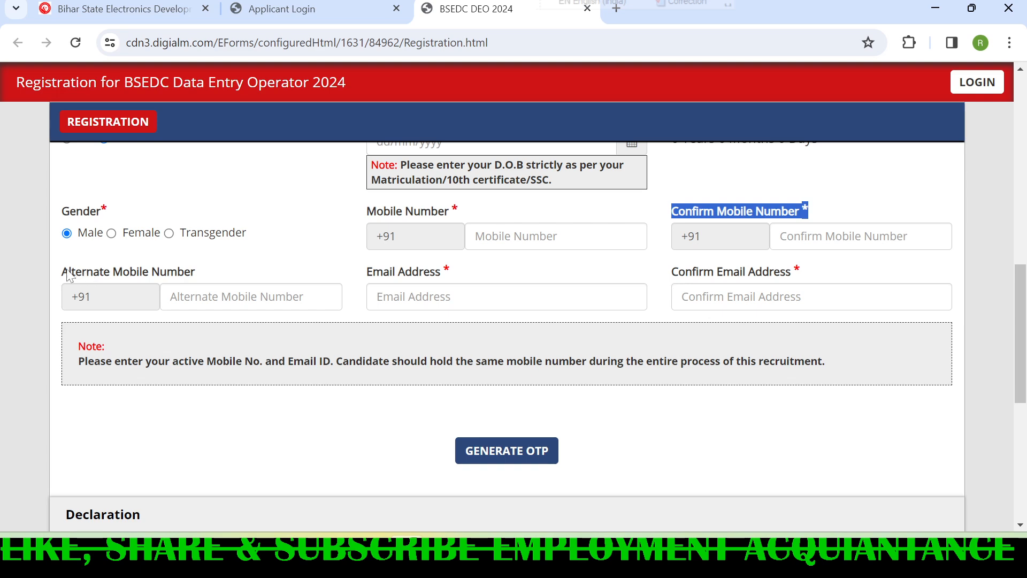
drag(68, 272, 211, 282)
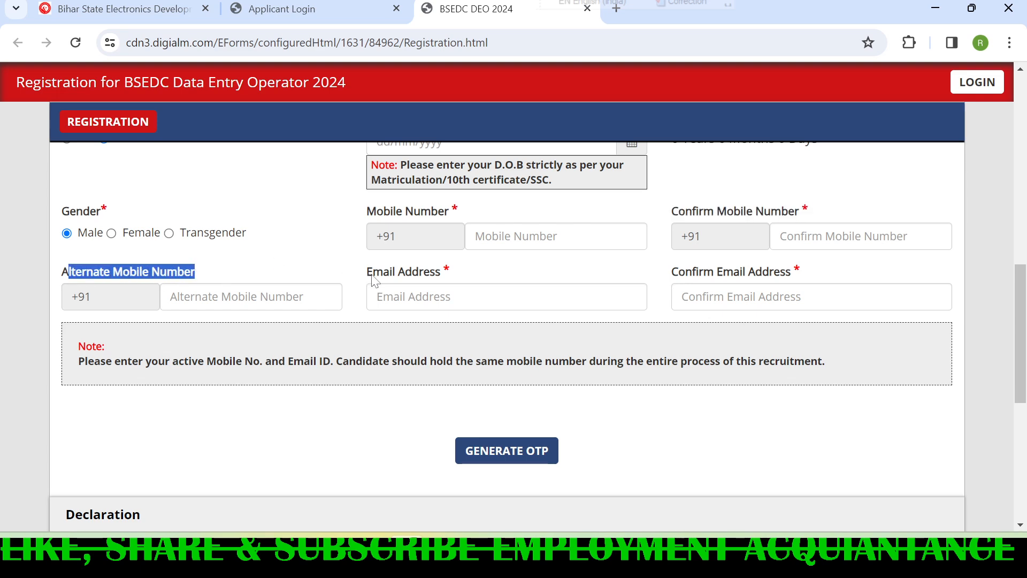
drag(368, 273, 814, 275)
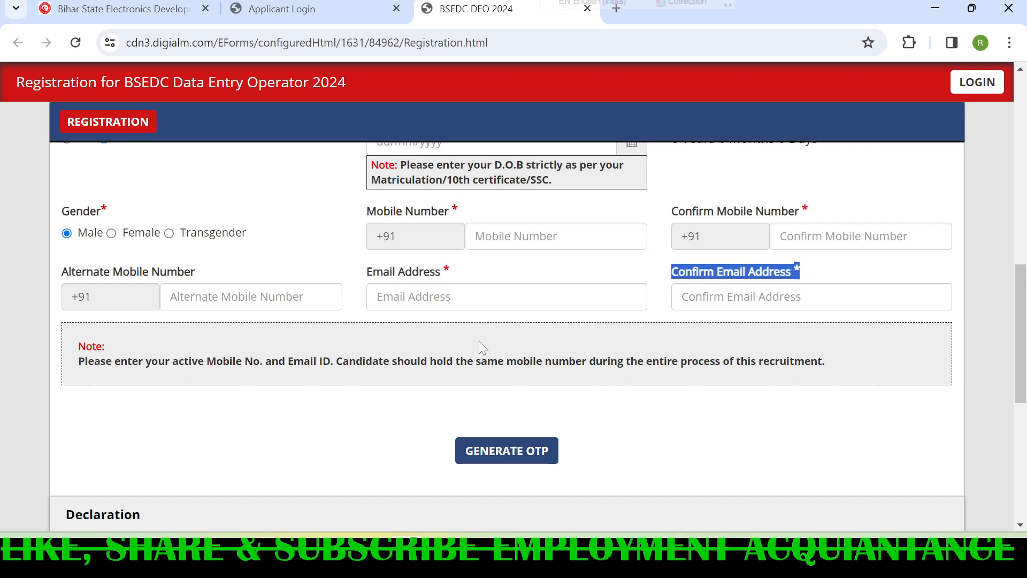
- Request an OTP for the registration by submitting the captcha text shown in the image, and acknowledge the notice
scroll(479, 342, down, 1)
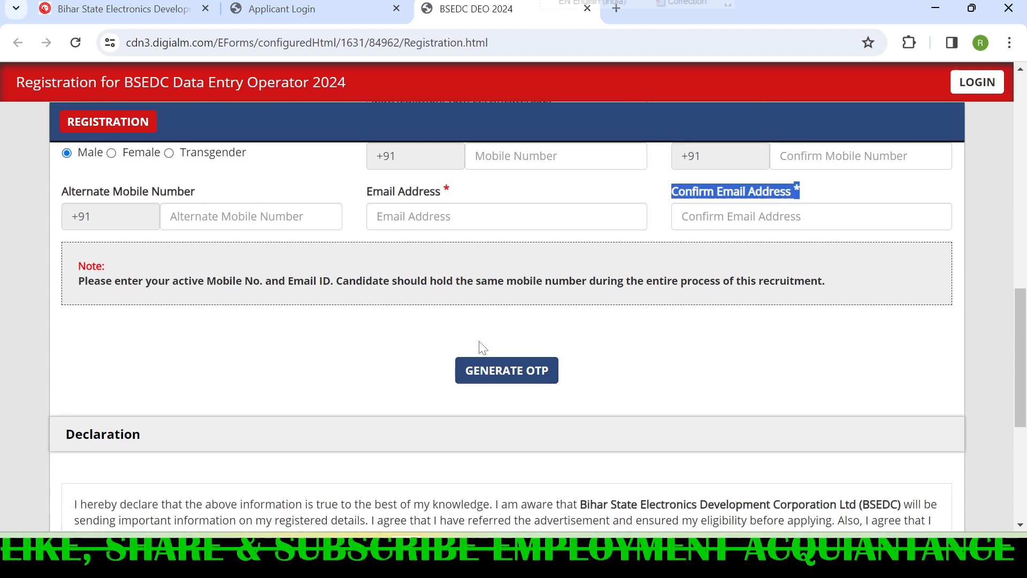
click(492, 375)
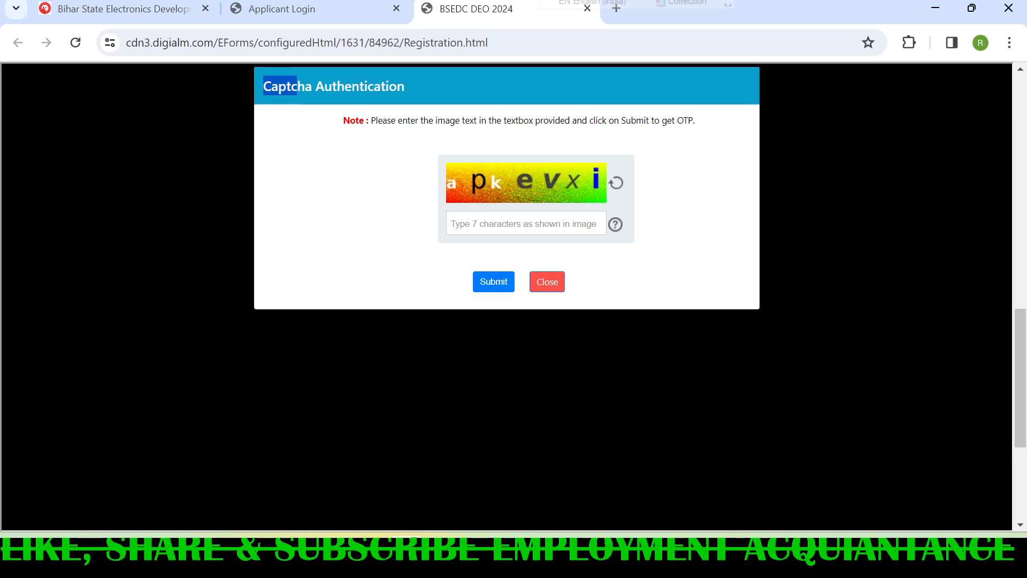
triple_click(294, 86)
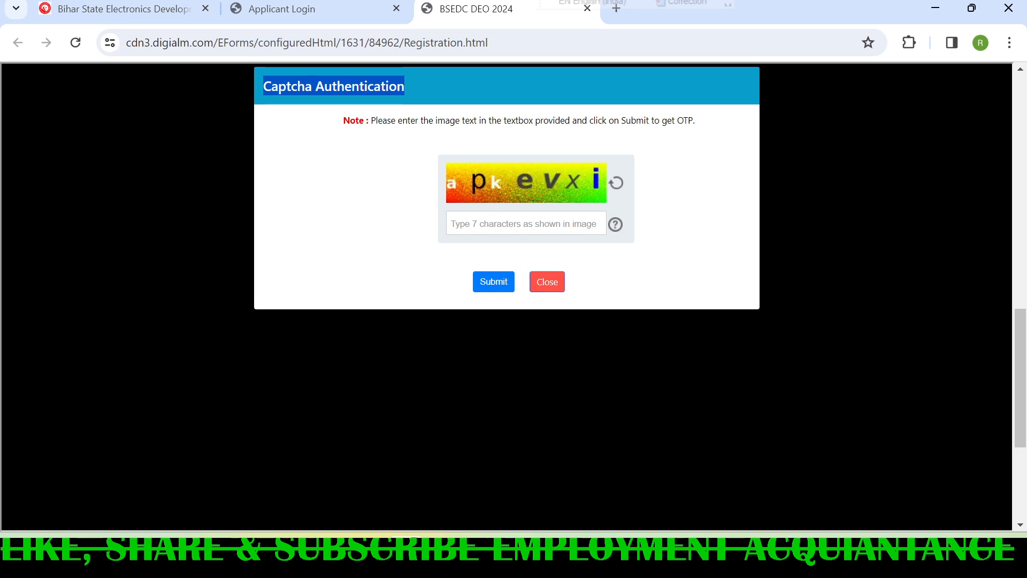
click(481, 224)
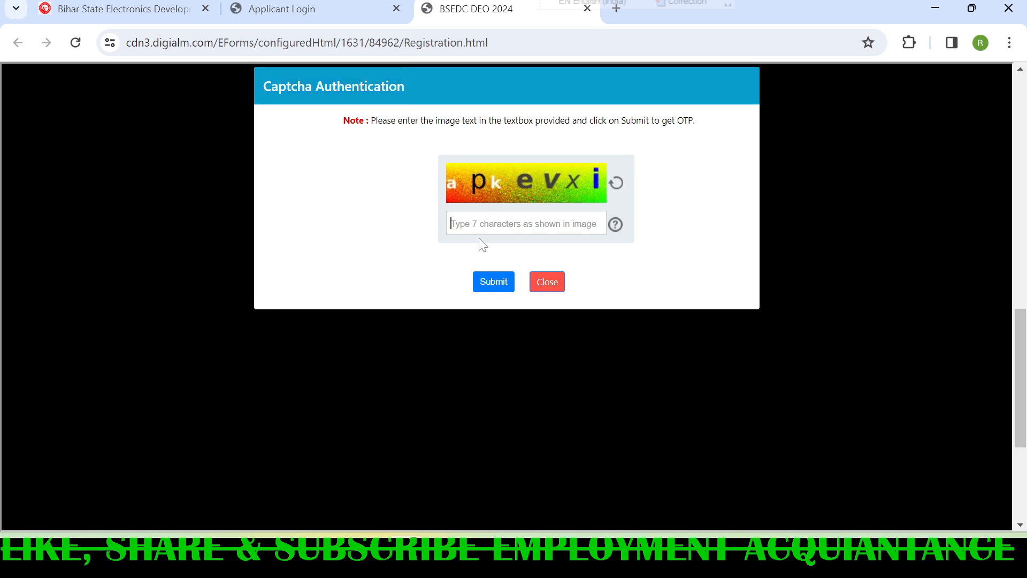
text(apkevxi)
click(493, 282)
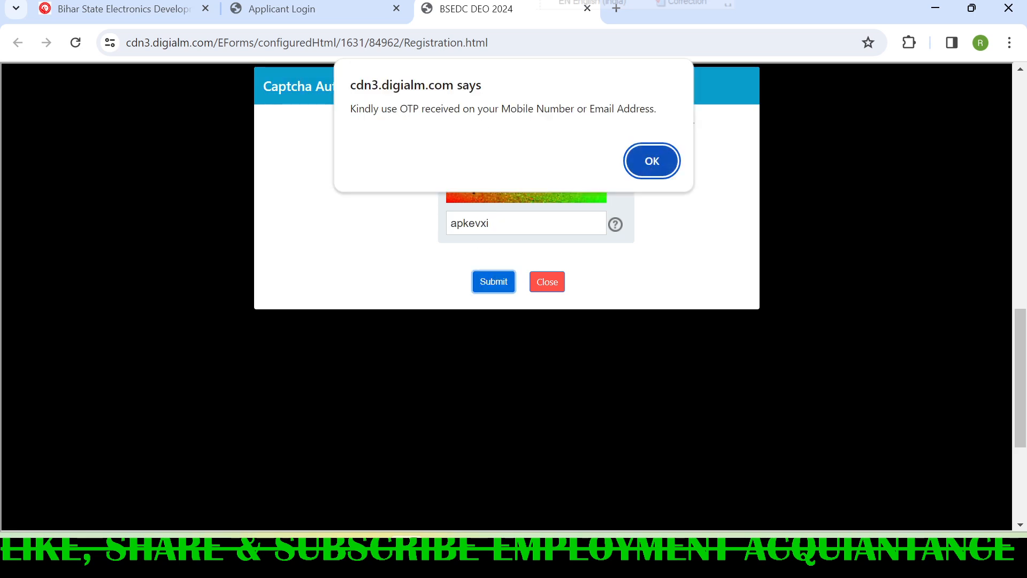
drag(348, 109, 657, 109)
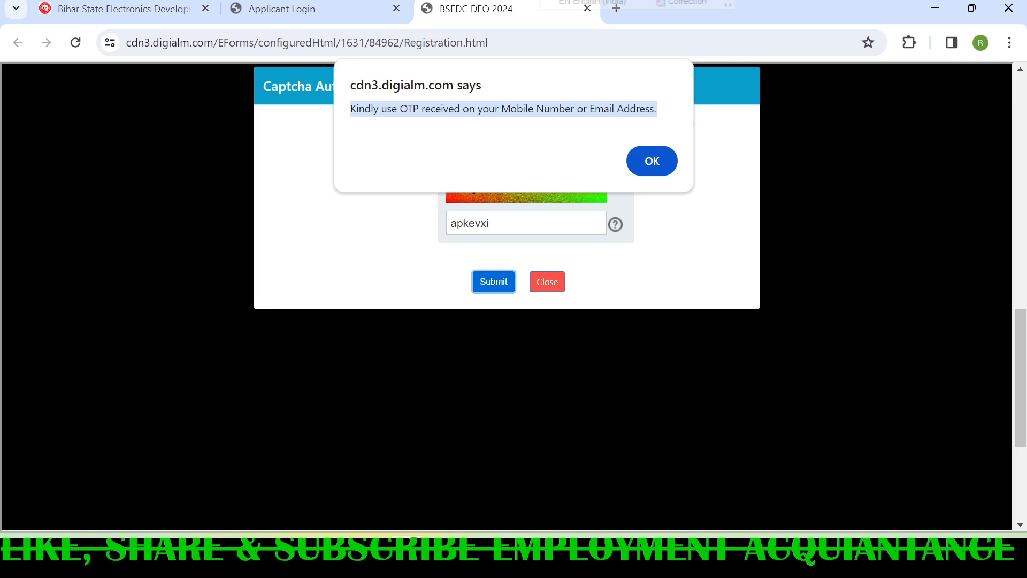
click(656, 159)
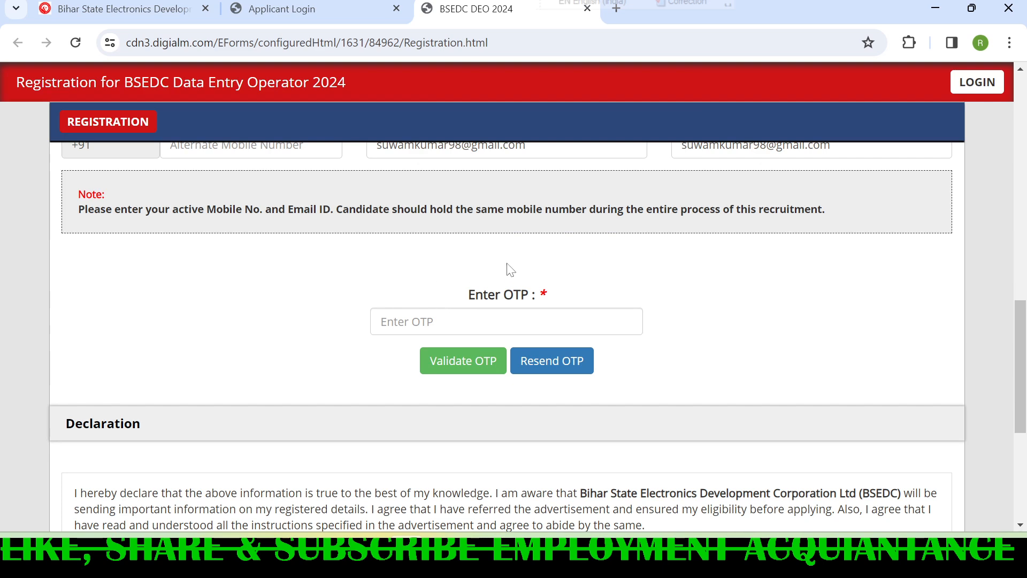
- Enter the received OTP, validate it and acknowledge the message
scroll(1018, 346, down, 1)
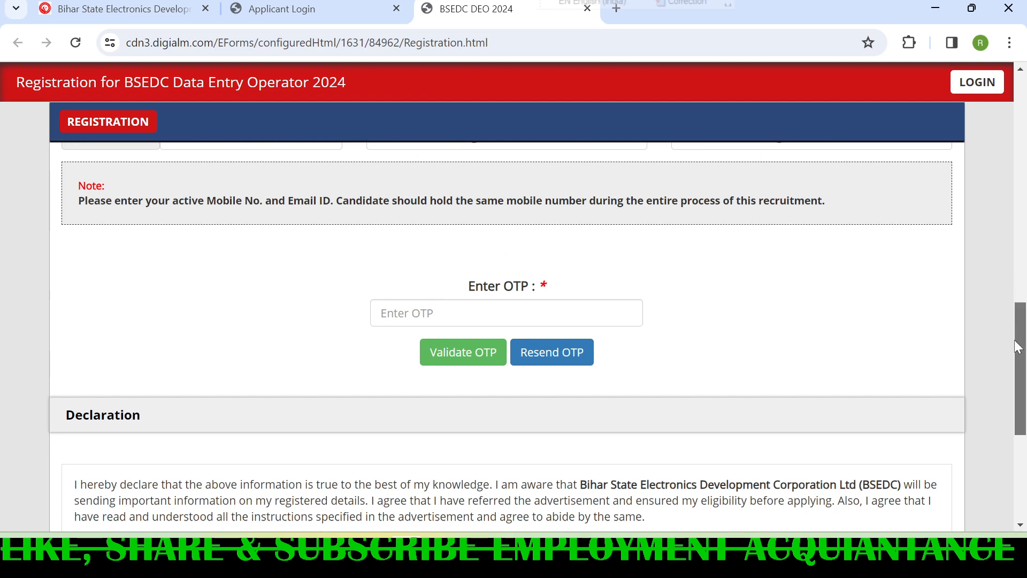
scroll(1018, 346, down, 1)
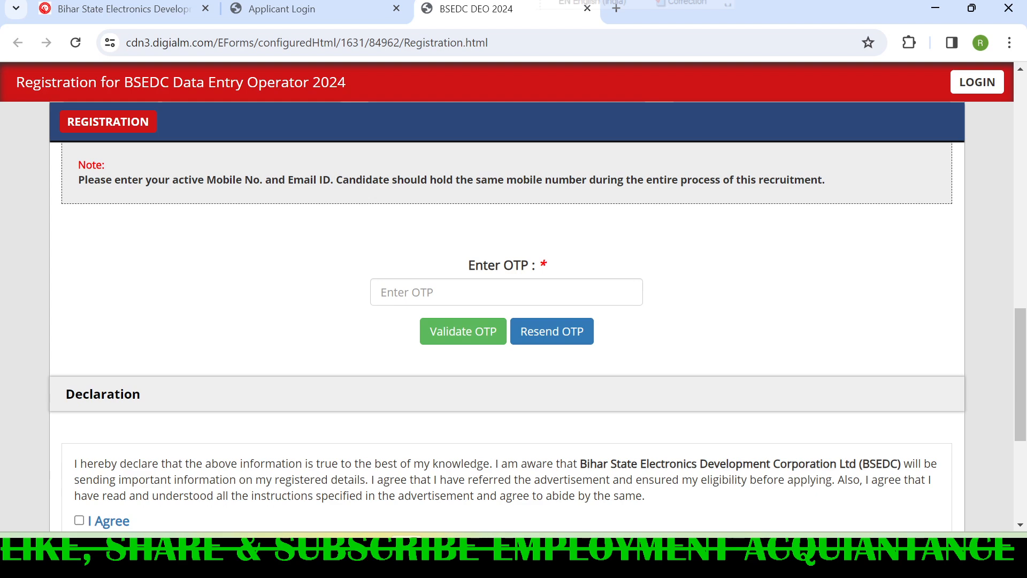
click(411, 292)
click(289, 329)
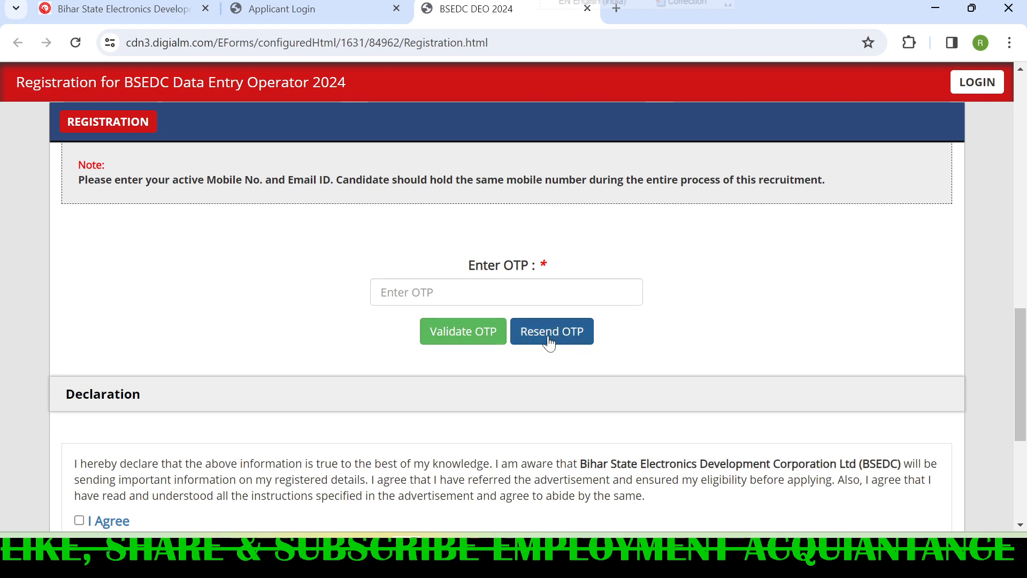
click(463, 331)
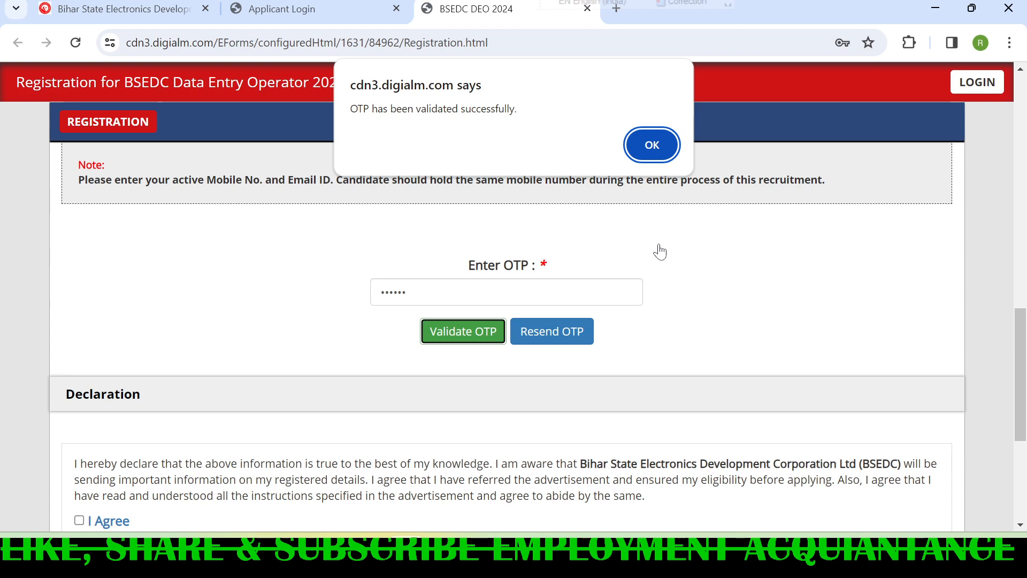
drag(350, 109, 517, 109)
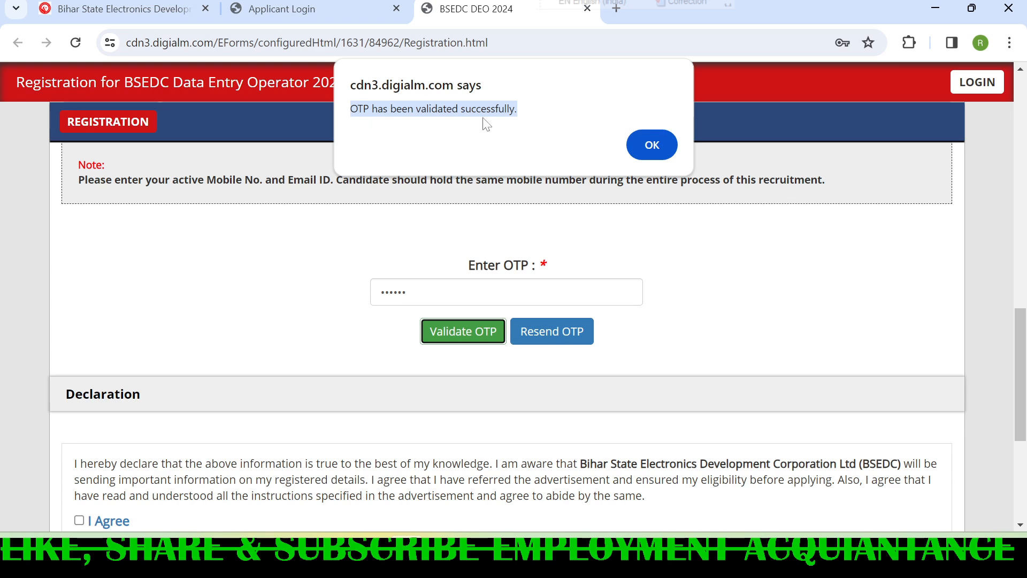
click(655, 146)
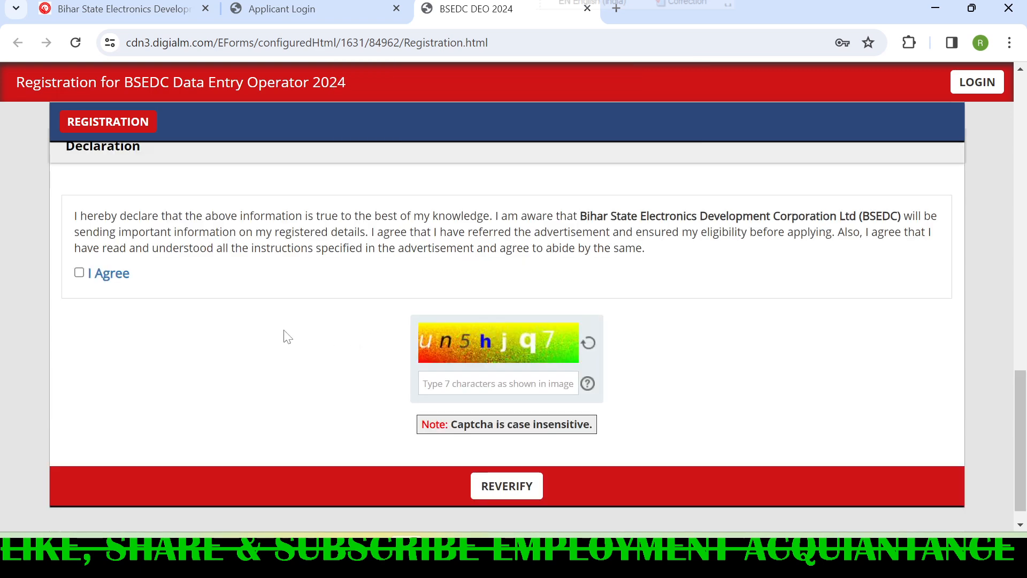
- Agree to the declaration, fill in the captcha text shown in the image and send the form for reverification
click(79, 274)
scroll(353, 307, down, 1)
click(483, 362)
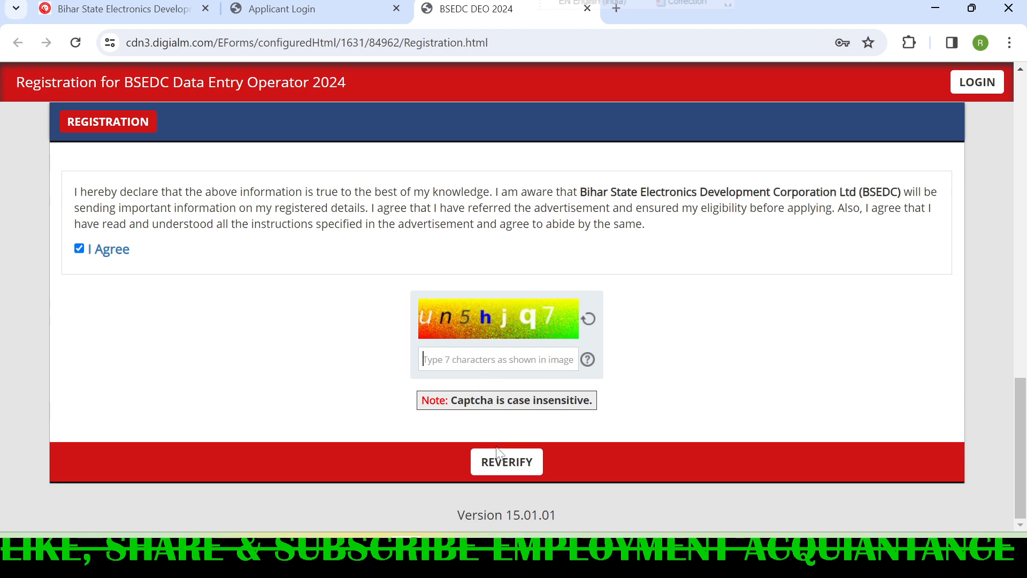
click(499, 468)
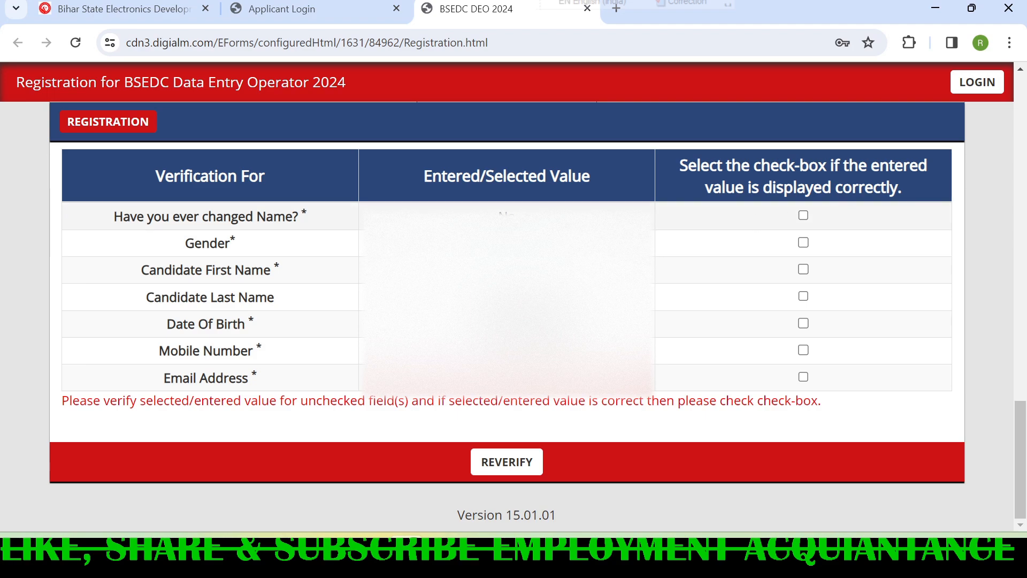
- Mark all seven entered values, from name change to email address, as displayed correctly and submit the registration
drag(495, 216, 548, 324)
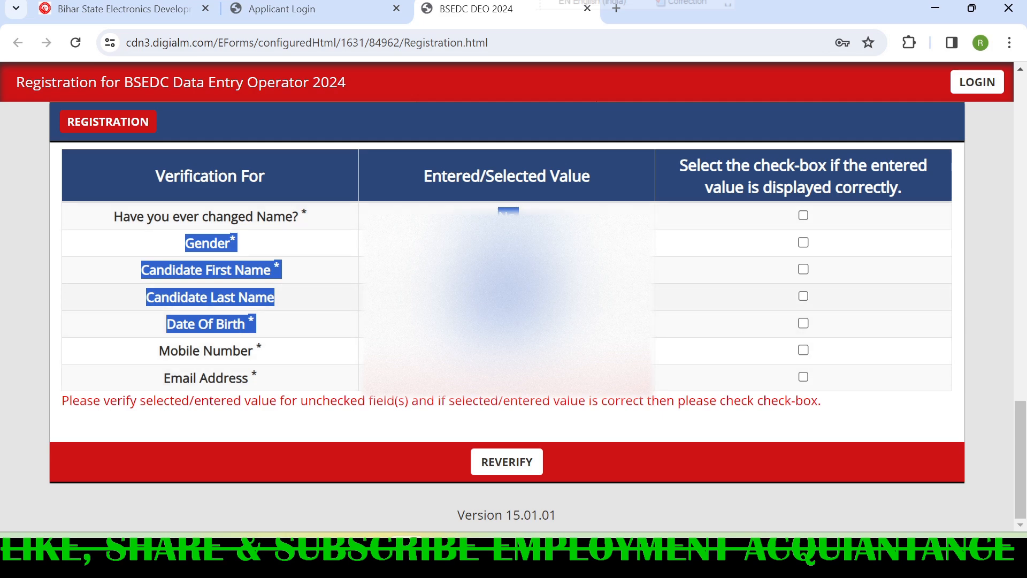
click(807, 230)
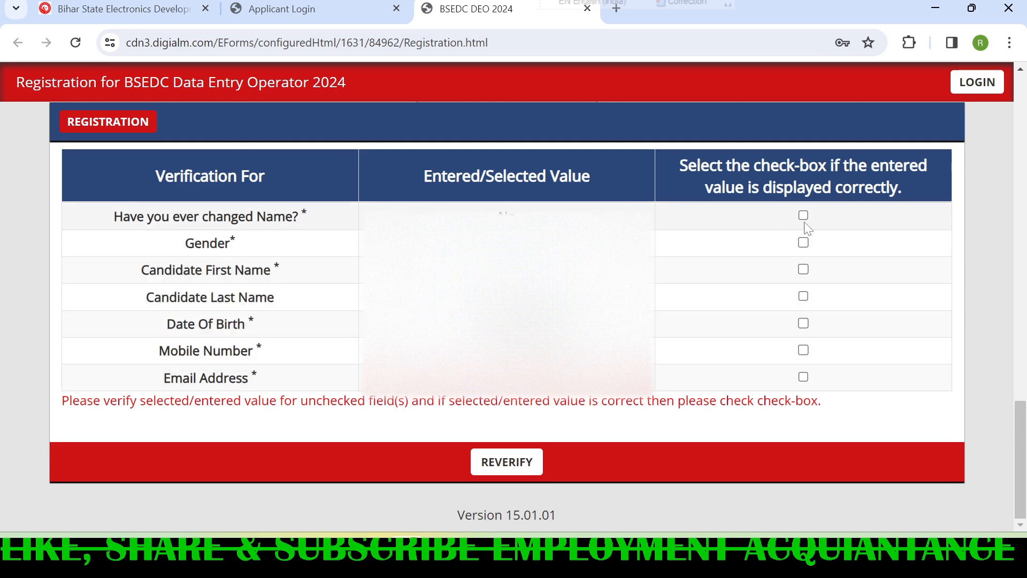
click(803, 216)
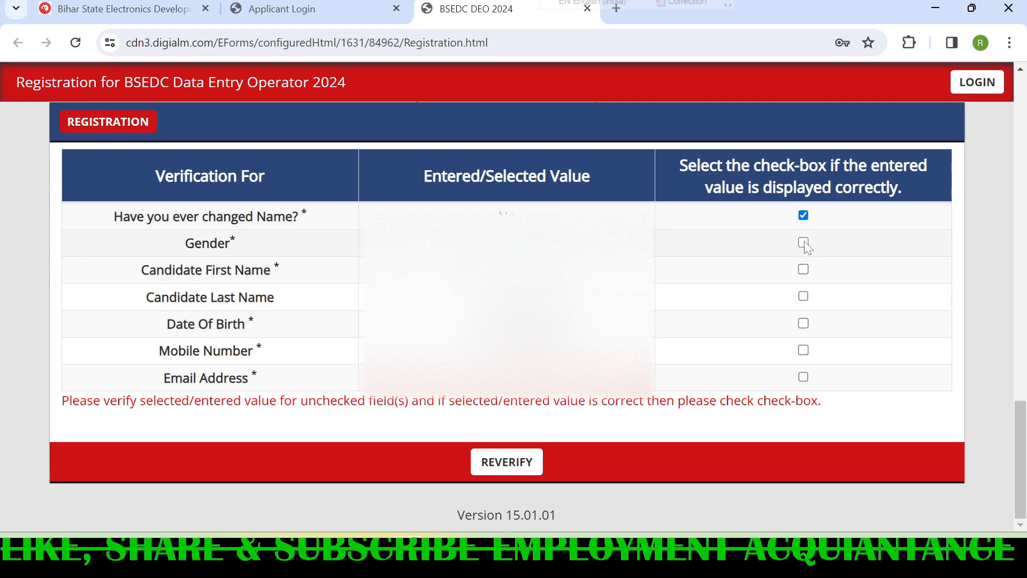
click(803, 242)
click(803, 269)
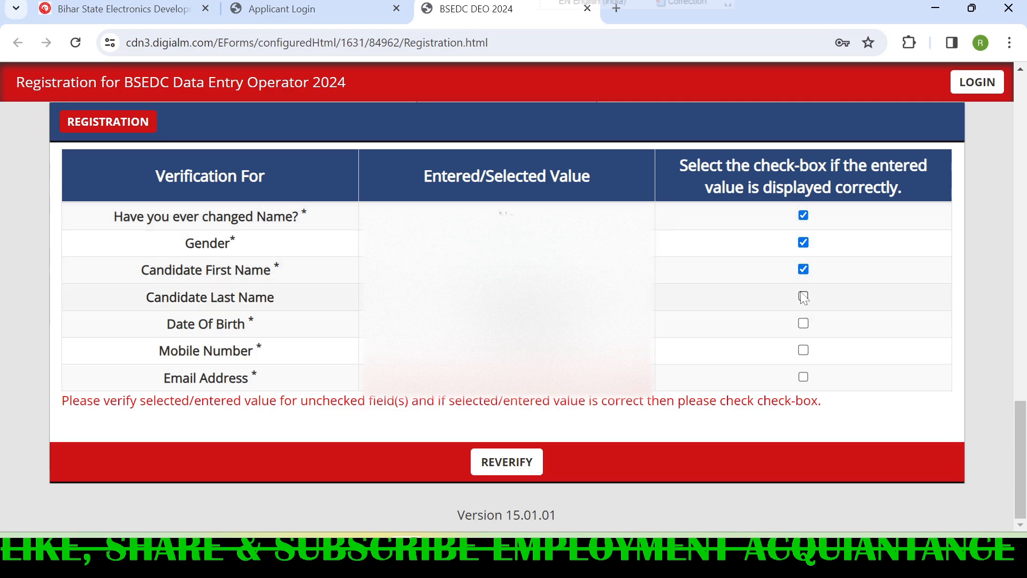
click(804, 297)
click(804, 323)
click(803, 350)
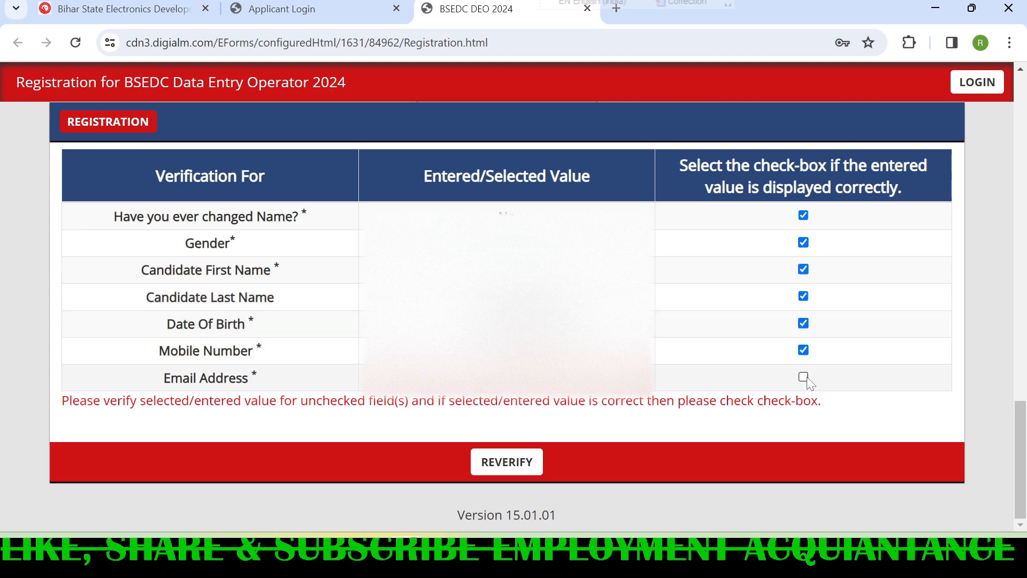
click(803, 377)
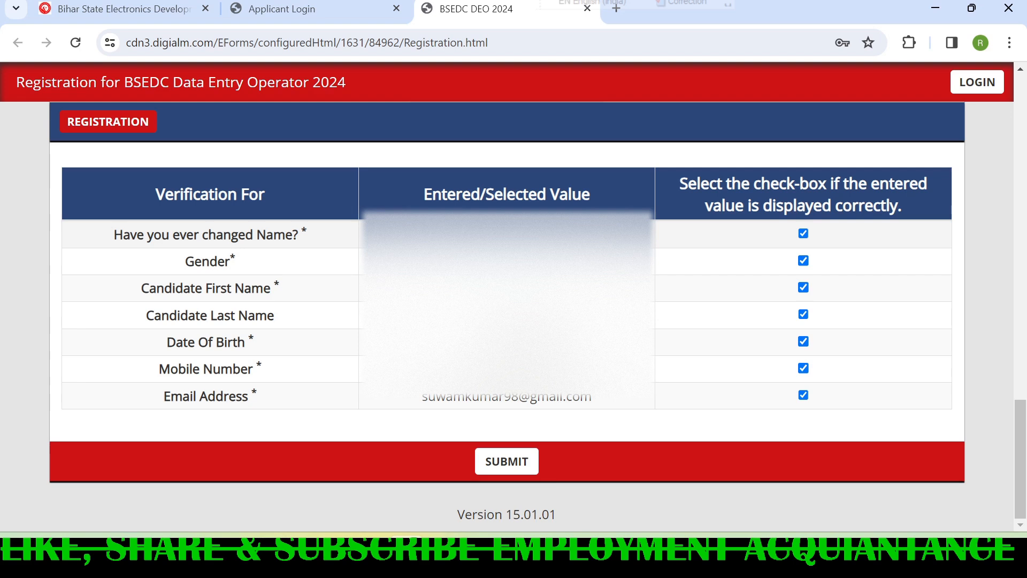
click(516, 469)
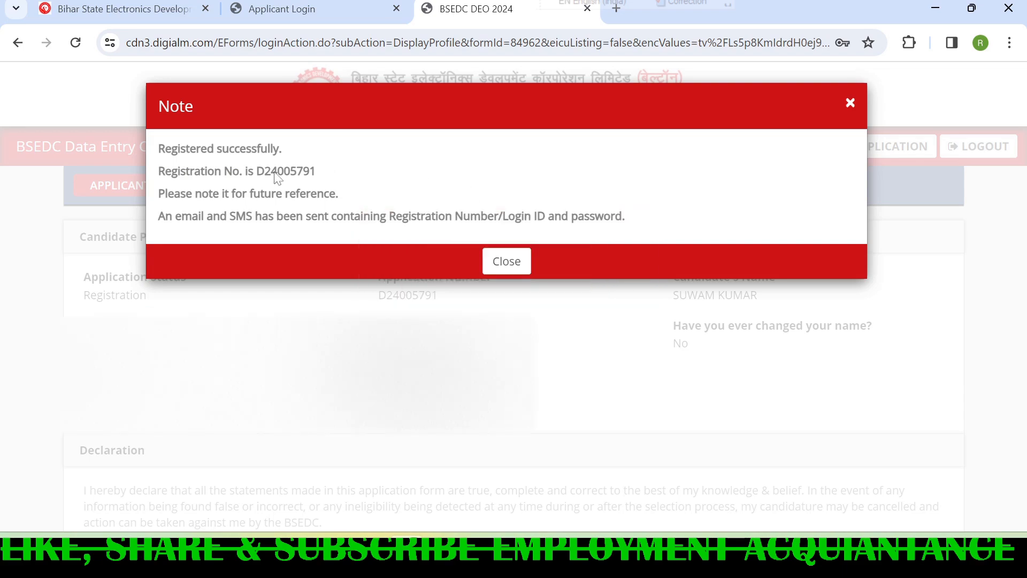
- Highlight the issued registration number, dismiss the registration notice and go to the application form
drag(257, 170, 325, 178)
click(506, 262)
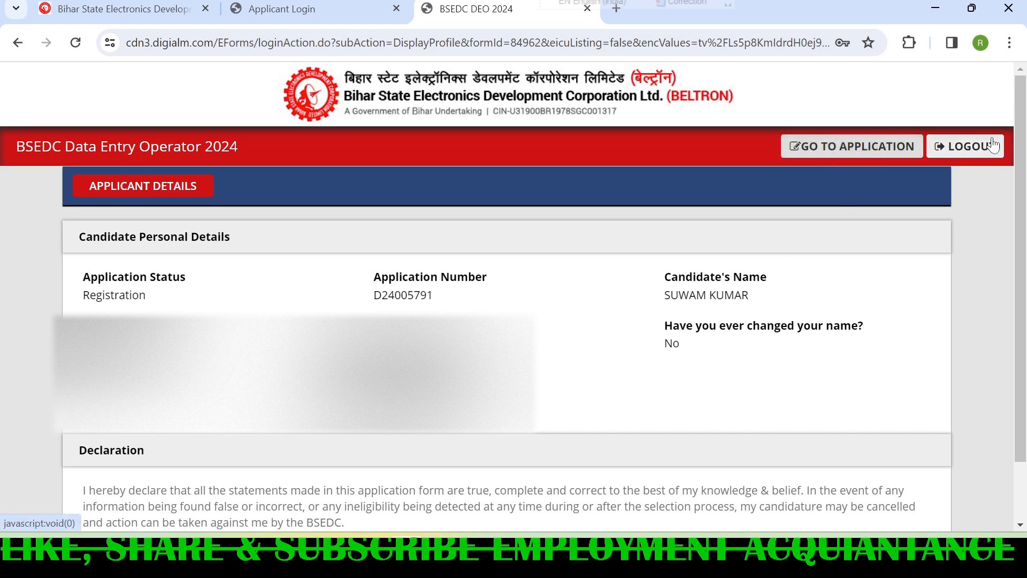
click(844, 151)
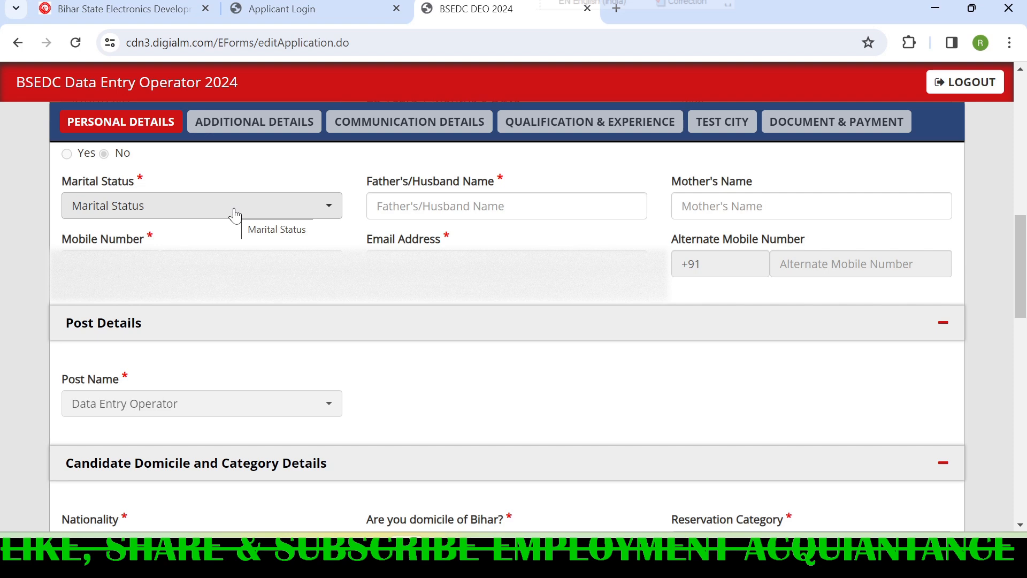
- Set the marital status to Unmarried and highlight the labels of the father's/husband and mother's name fields
click(231, 212)
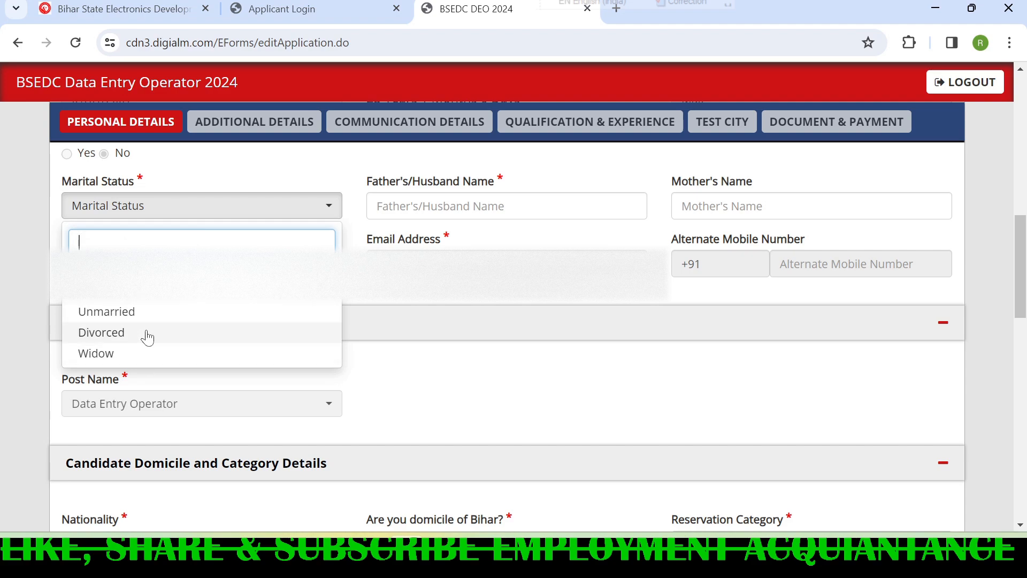
click(154, 313)
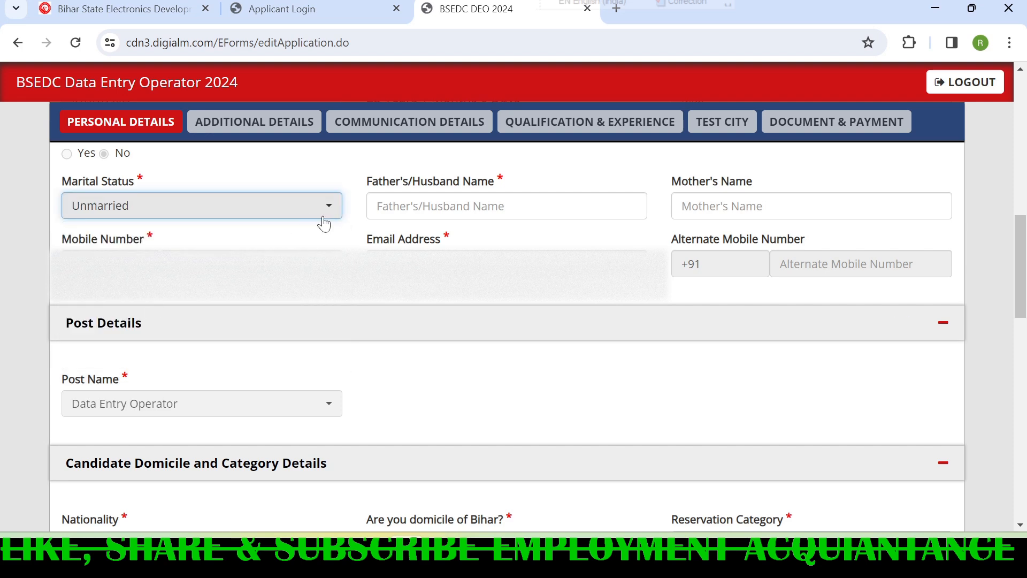
drag(368, 185, 502, 181)
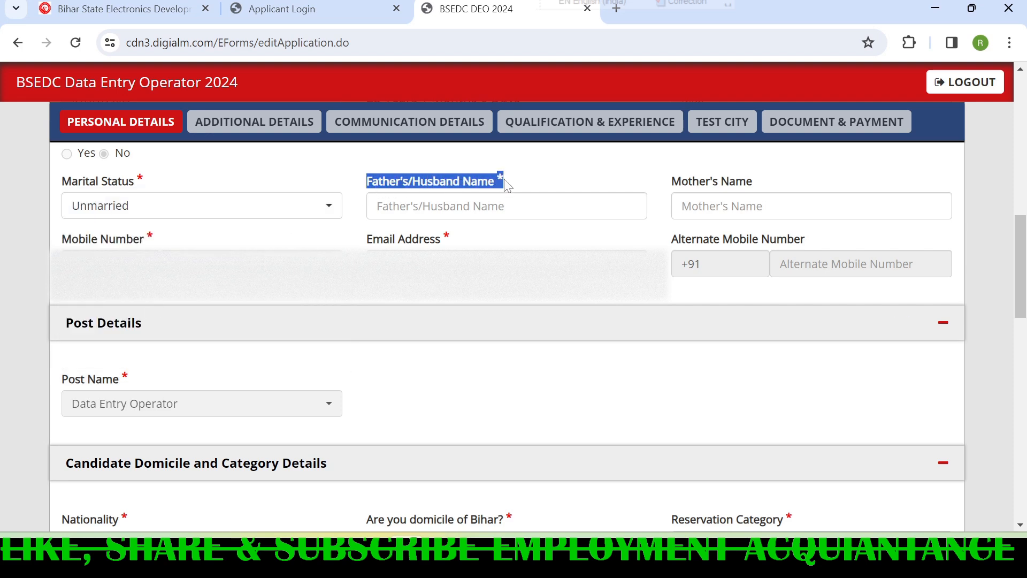
drag(675, 185, 758, 183)
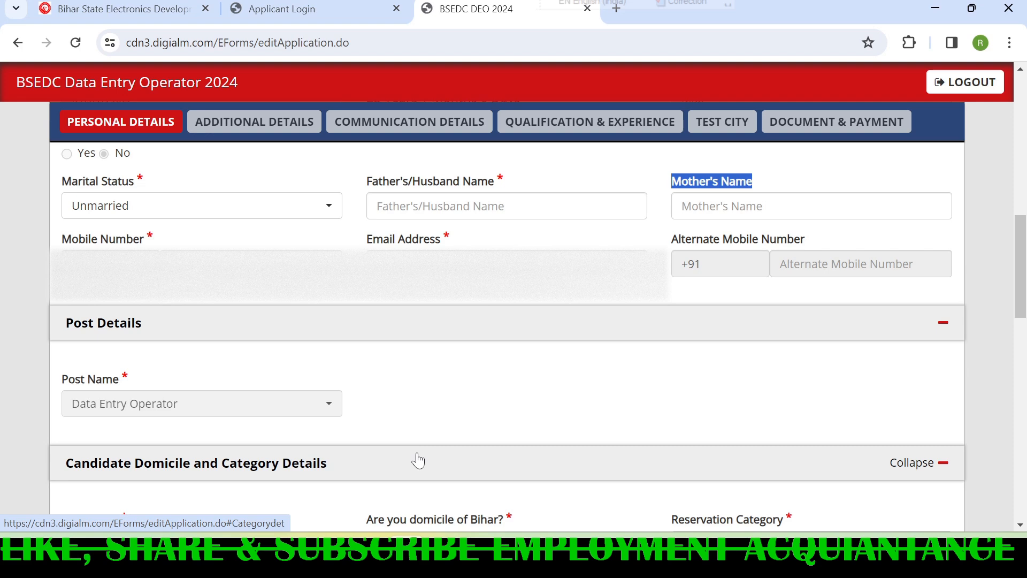
- Set the nationality to Indian, answer Yes to domicile of Bihar and look through the reservation category options
scroll(418, 460, down, 5)
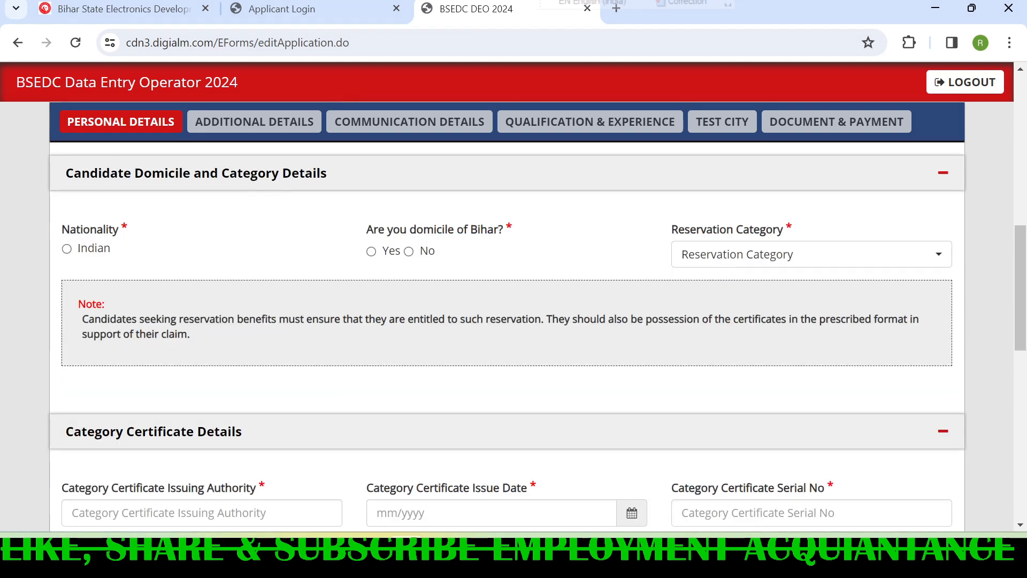
click(67, 249)
click(371, 252)
click(410, 252)
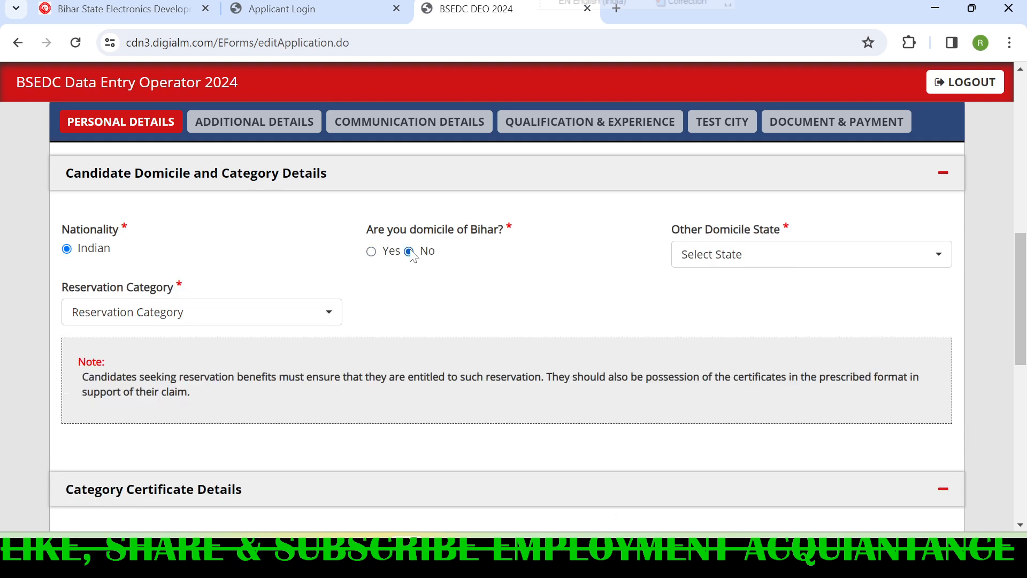
click(372, 252)
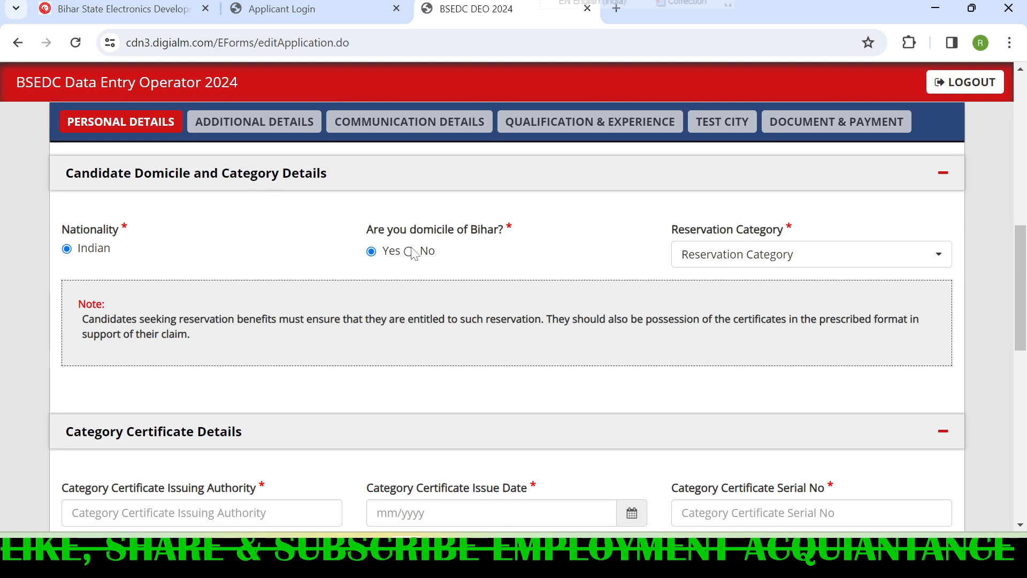
click(754, 256)
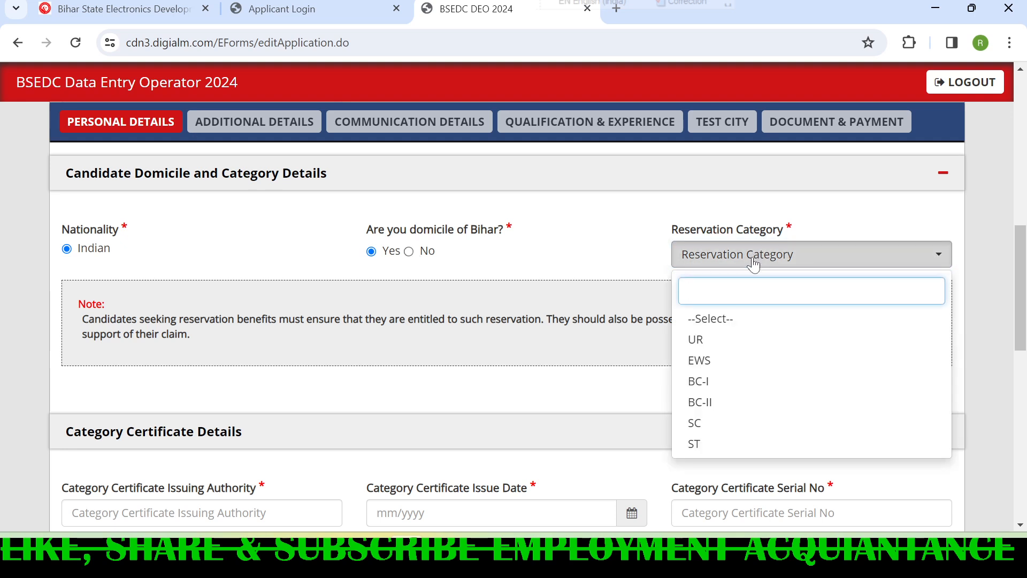
click(623, 251)
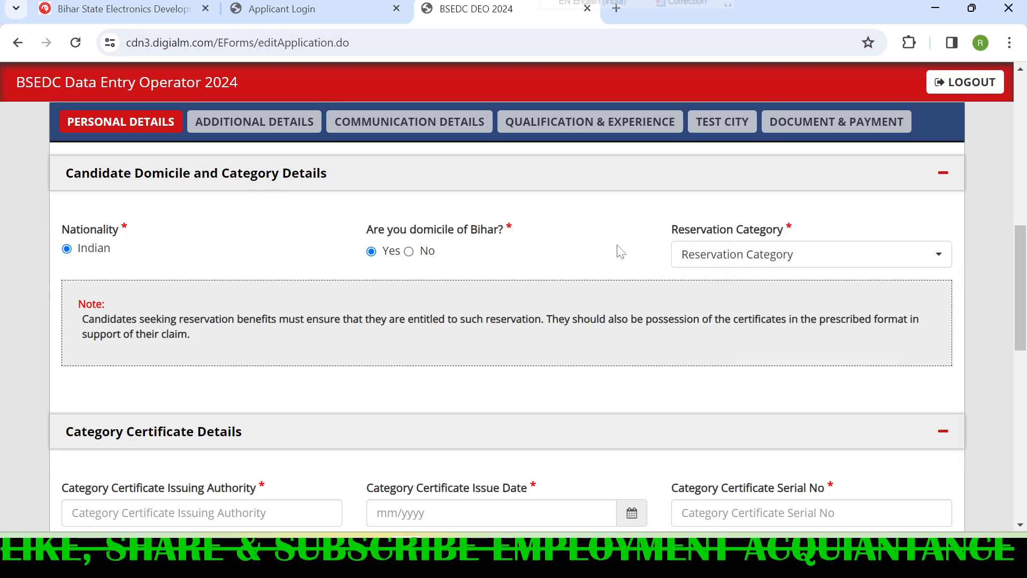
- Try answering No to domicile of Bihar and browse the available other domicile states
click(410, 252)
click(748, 256)
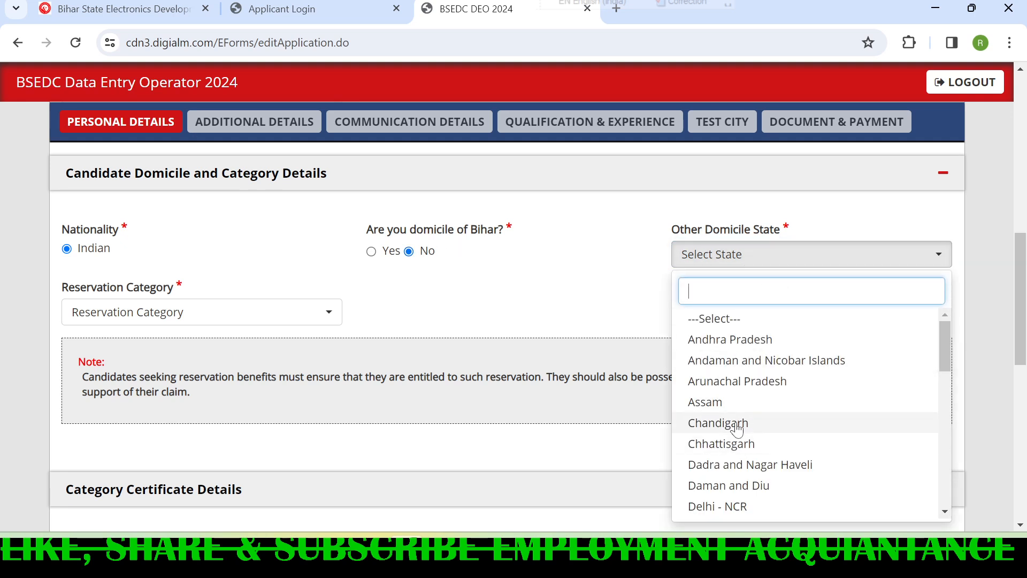
scroll(739, 443, down, 5)
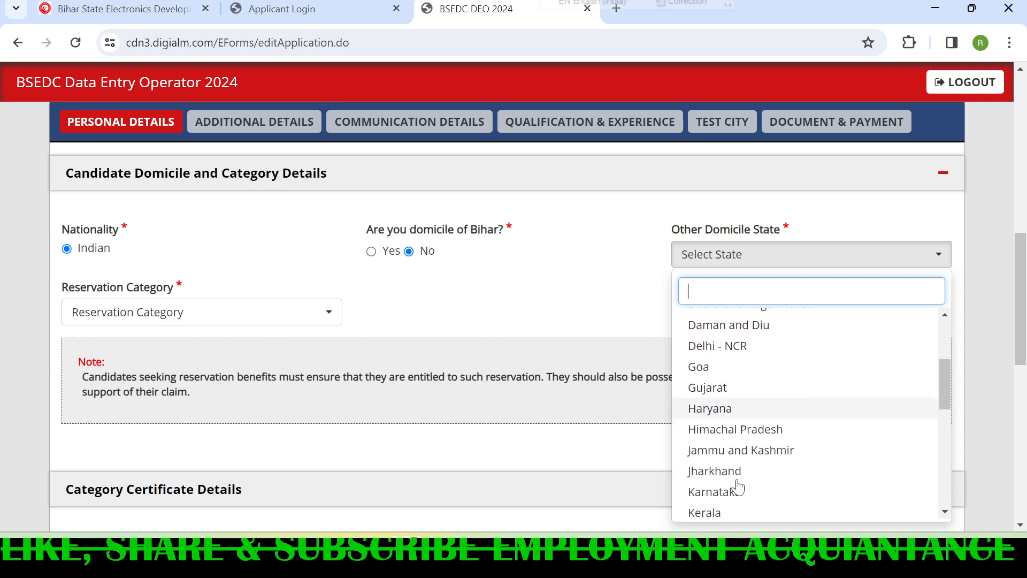
scroll(738, 483, down, 1)
scroll(738, 483, up, 4)
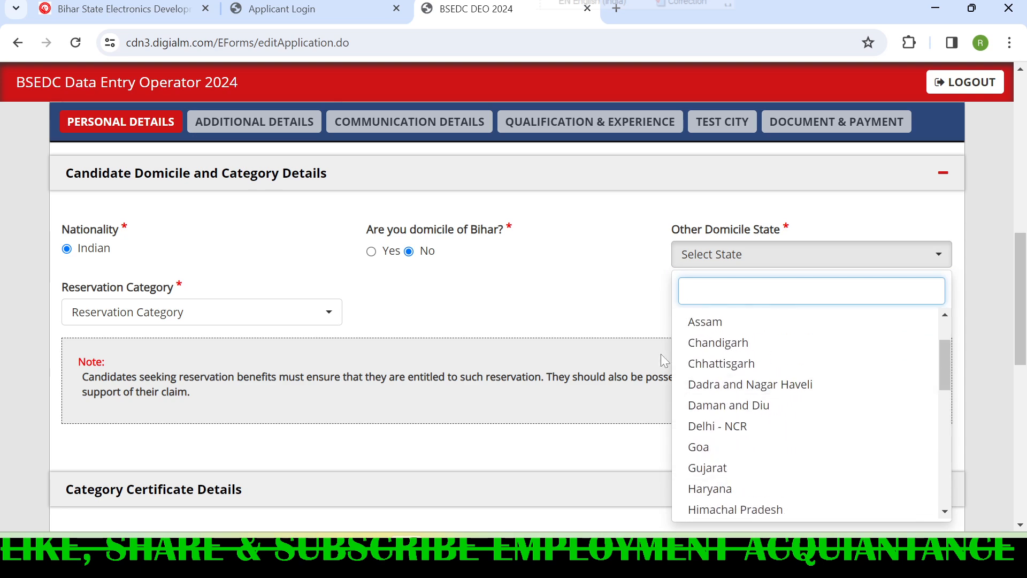
click(470, 305)
- Set the reservation category to UR and switch the domicile of Bihar answer to Yes
click(251, 318)
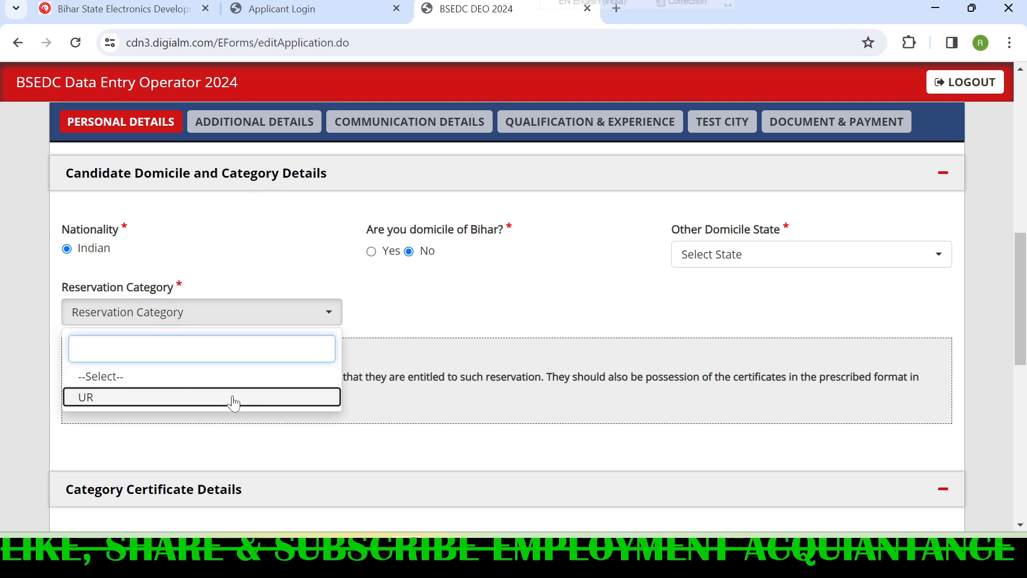
click(233, 398)
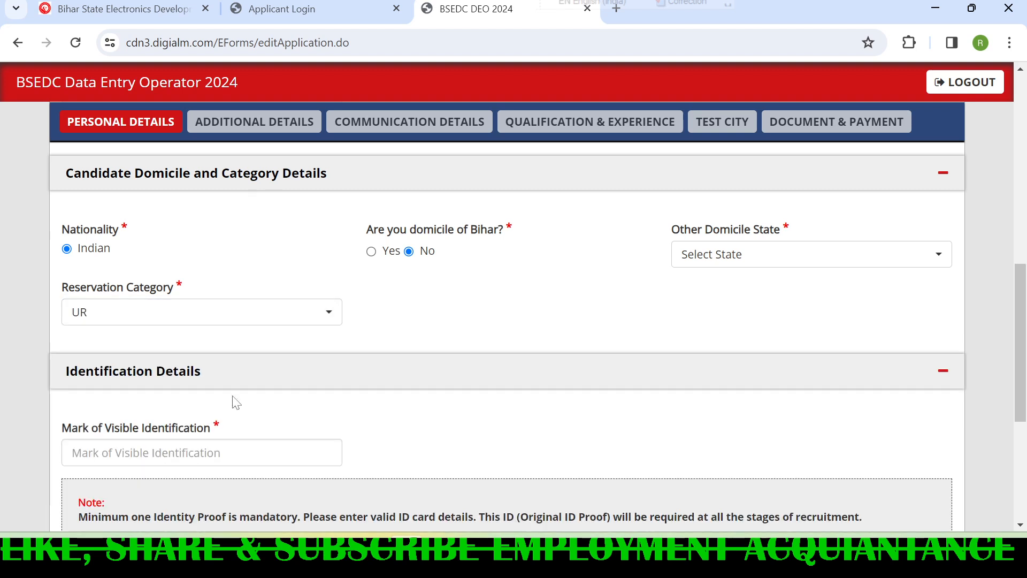
click(373, 254)
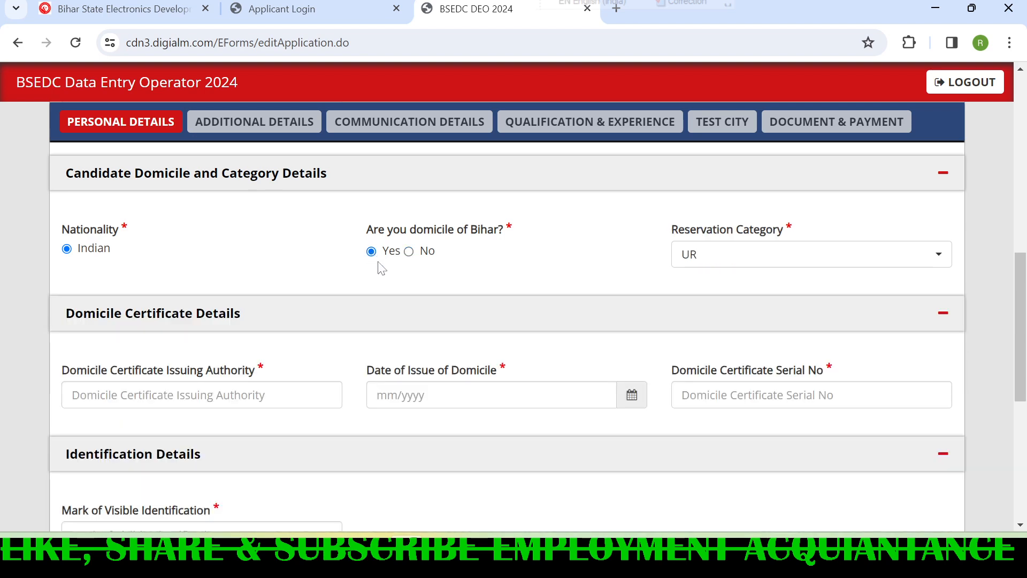
click(711, 257)
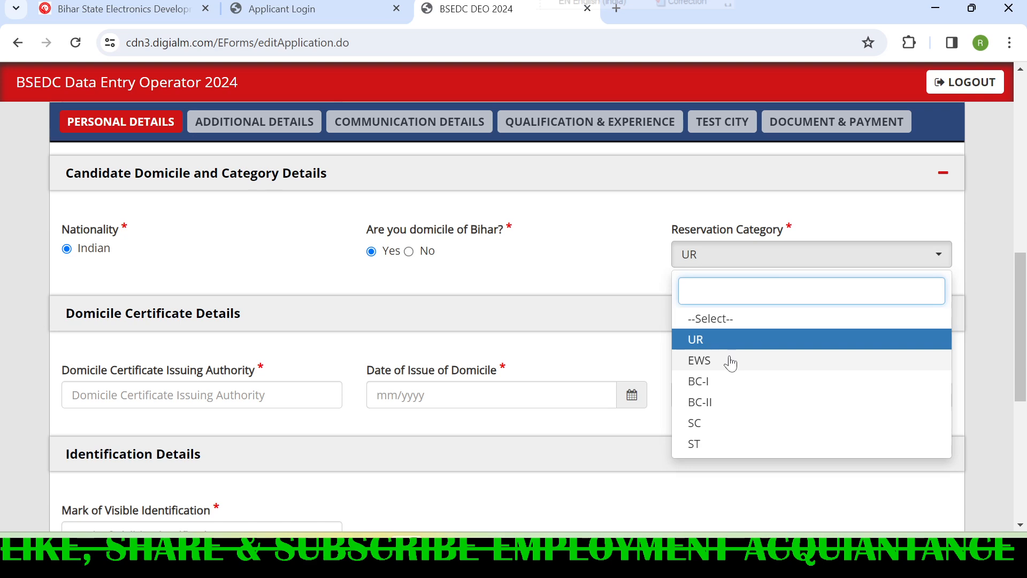
click(619, 248)
- Review the domicile certificate fields and choose Pan Card as the type of identification
scroll(75, 299, down, 2)
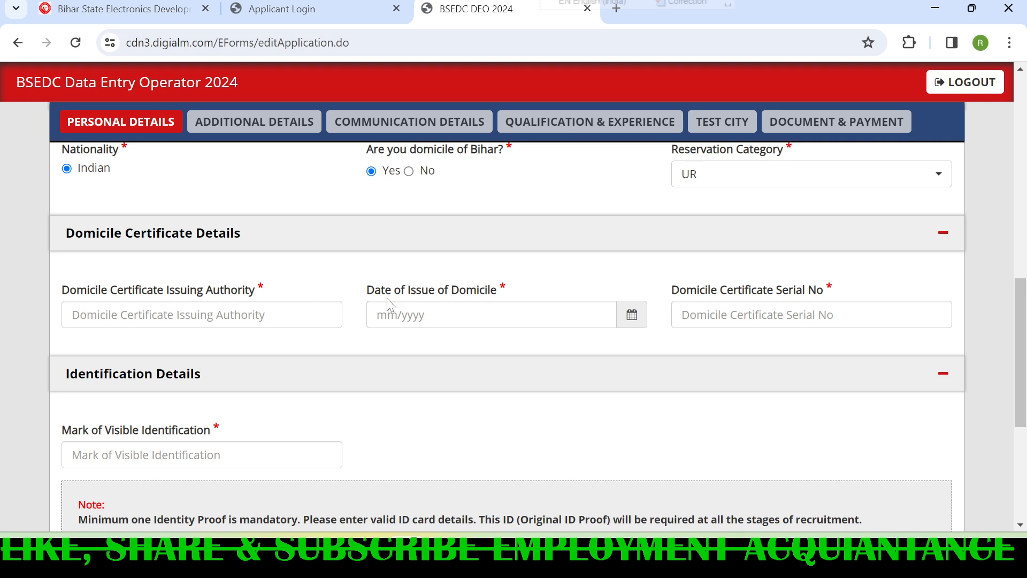
drag(368, 289, 507, 293)
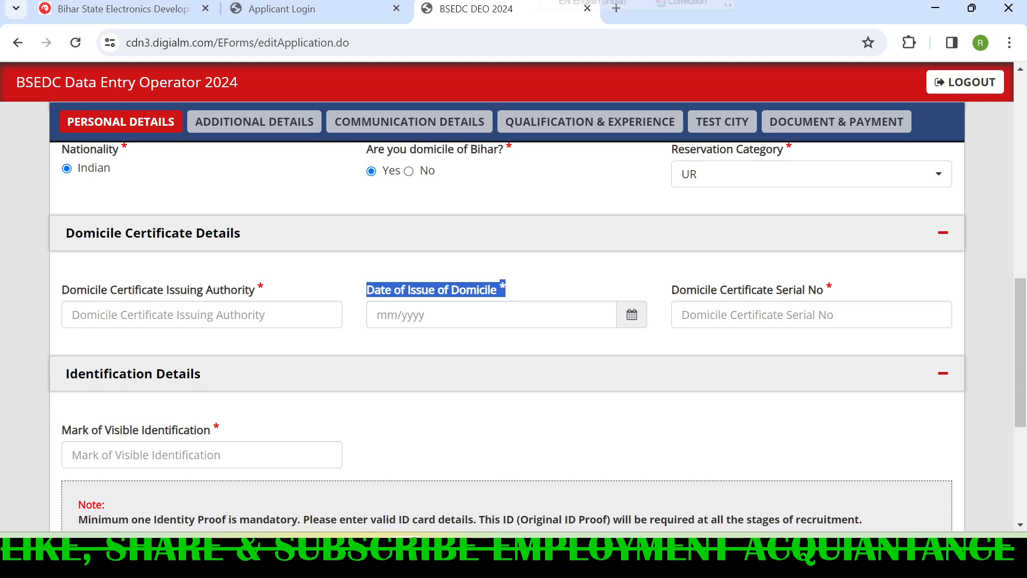
scroll(248, 443, down, 1)
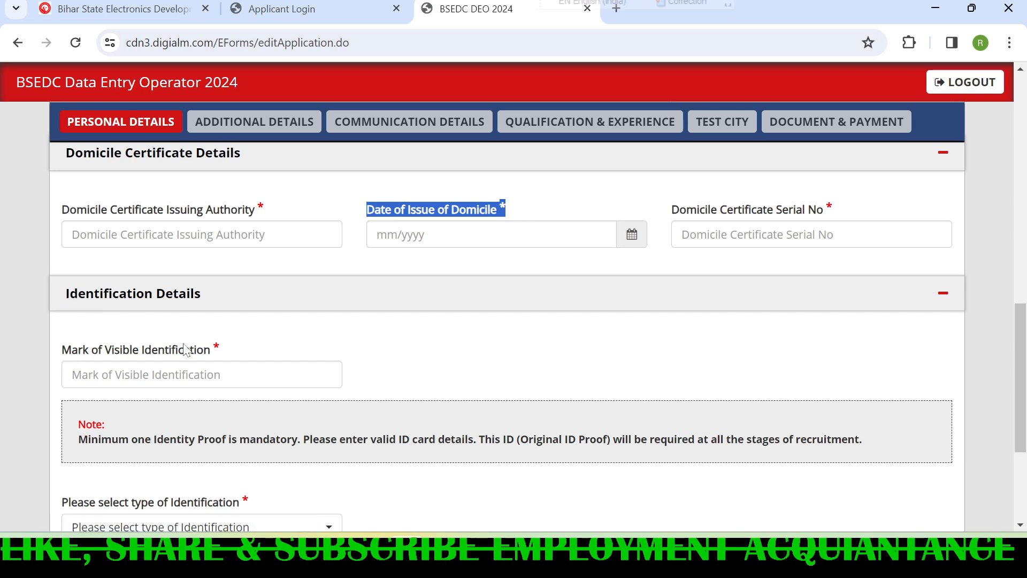
scroll(178, 403, down, 3)
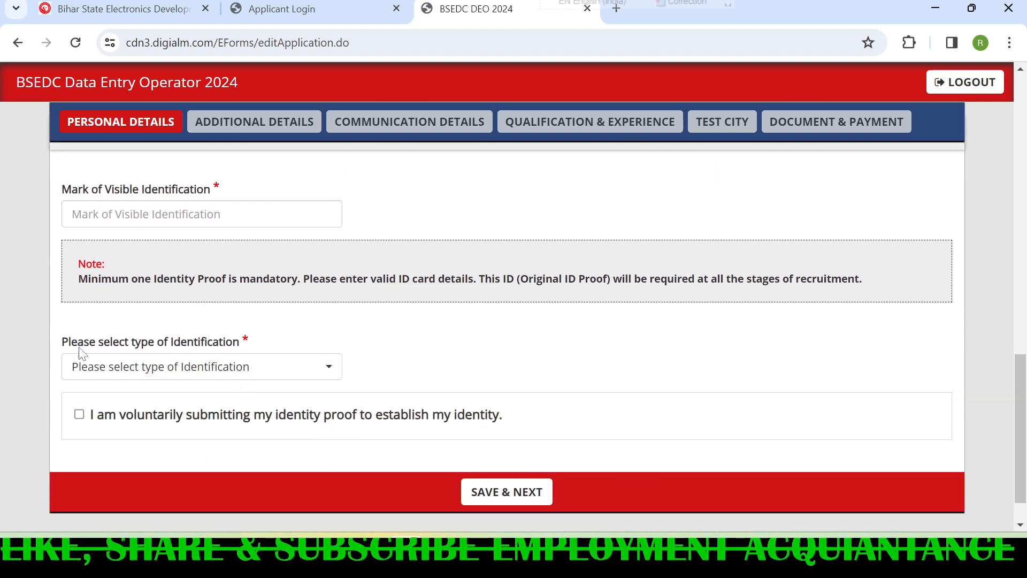
click(197, 367)
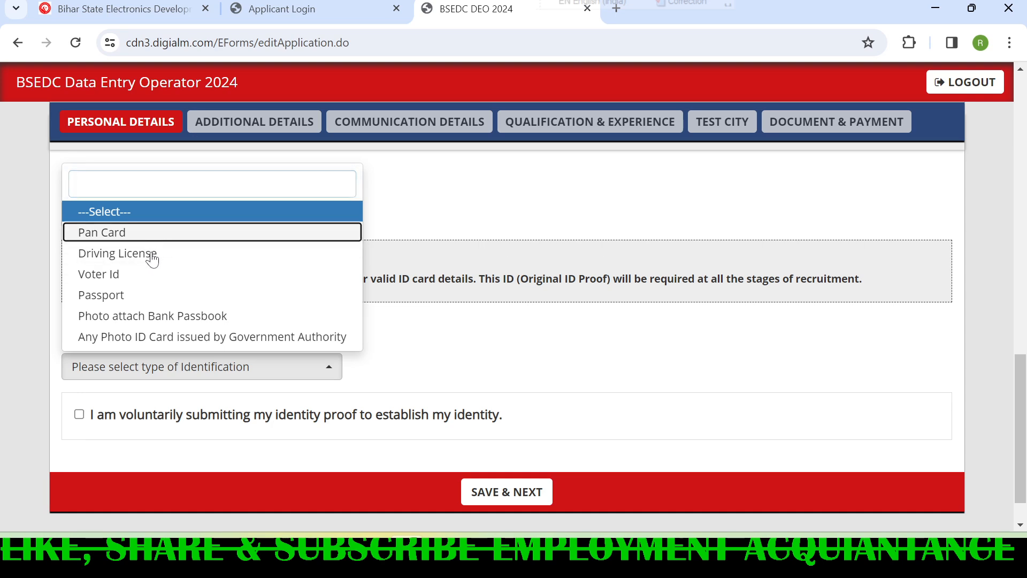
click(150, 233)
scroll(97, 369, down, 2)
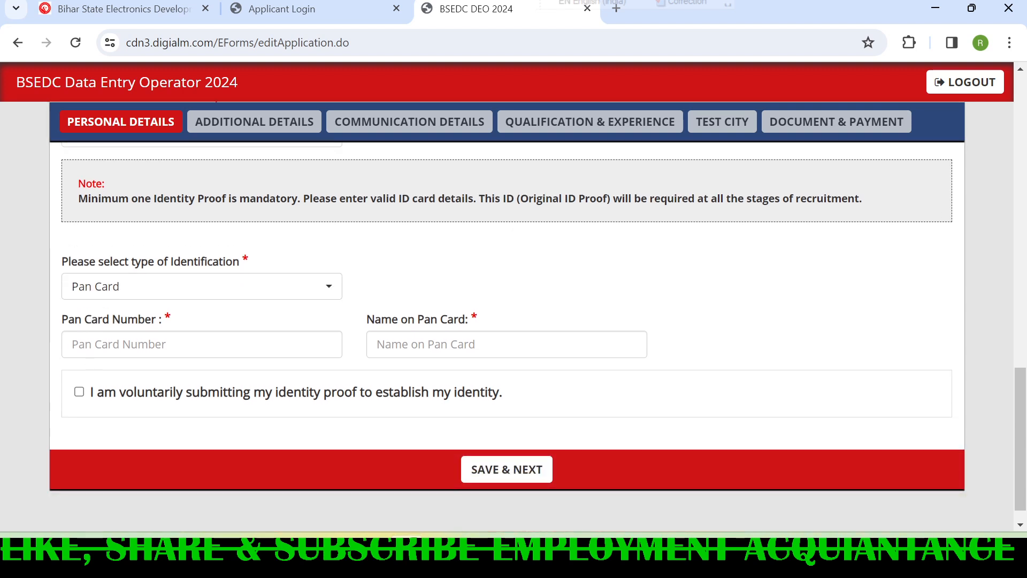
- Point out the Pan Card fields, tick the voluntary identity proof declaration and save the personal details to continue
drag(65, 320, 181, 333)
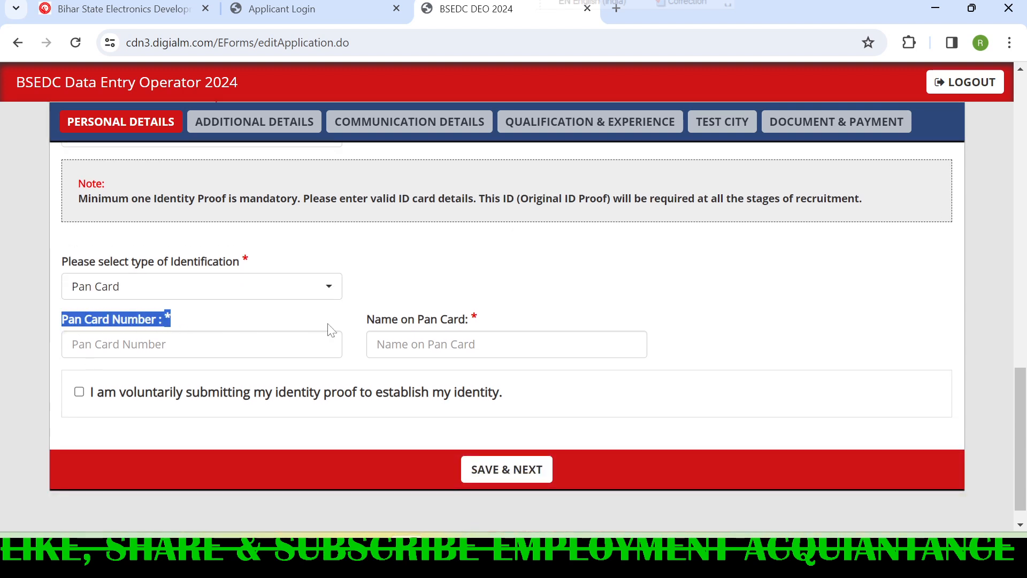
drag(368, 319, 471, 331)
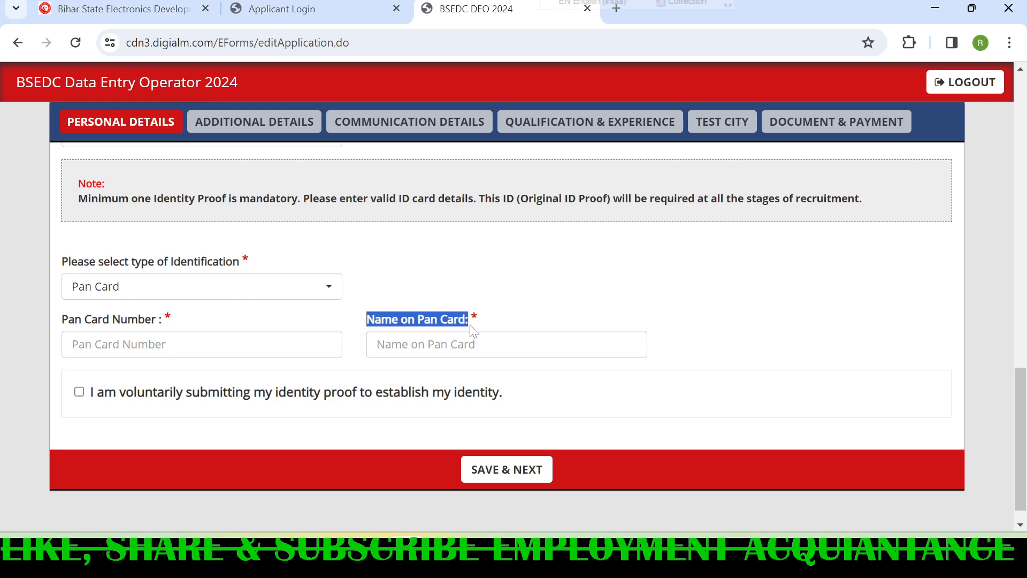
click(79, 391)
click(526, 476)
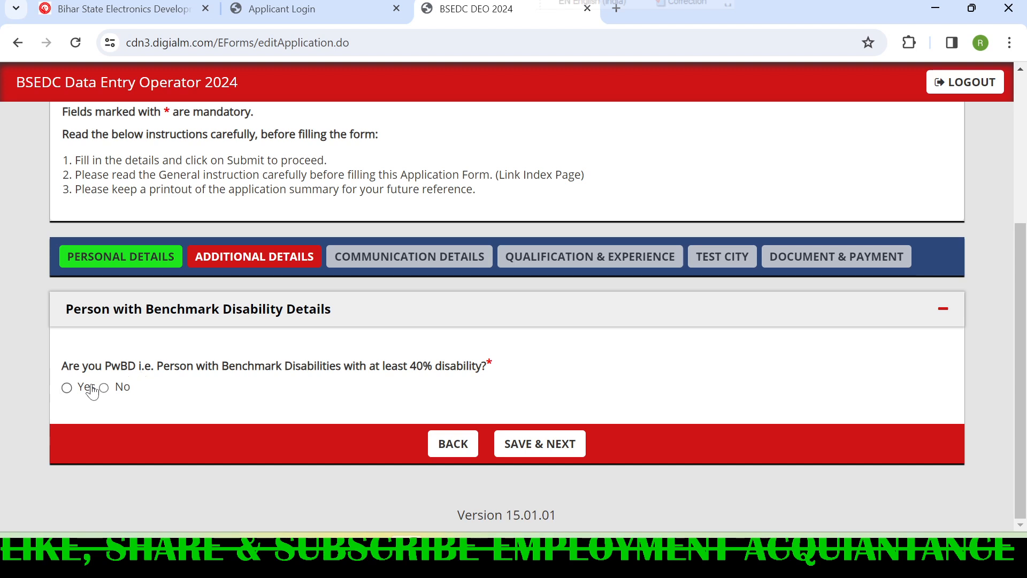
- Try answering Yes to the benchmark disability question, review the percentage and type options, and set wheelchair support to No
click(67, 387)
scroll(139, 385, down, 1)
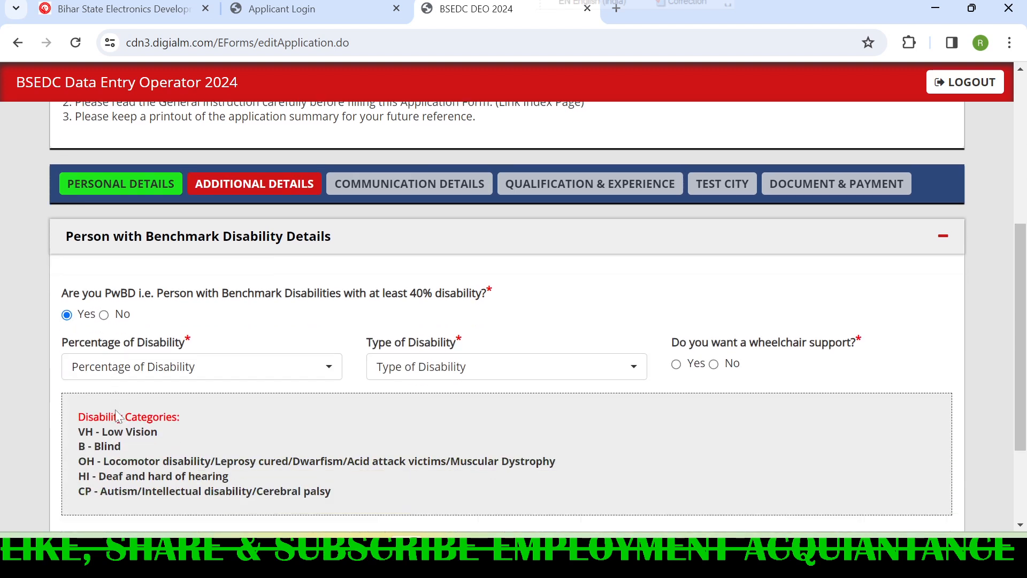
click(230, 371)
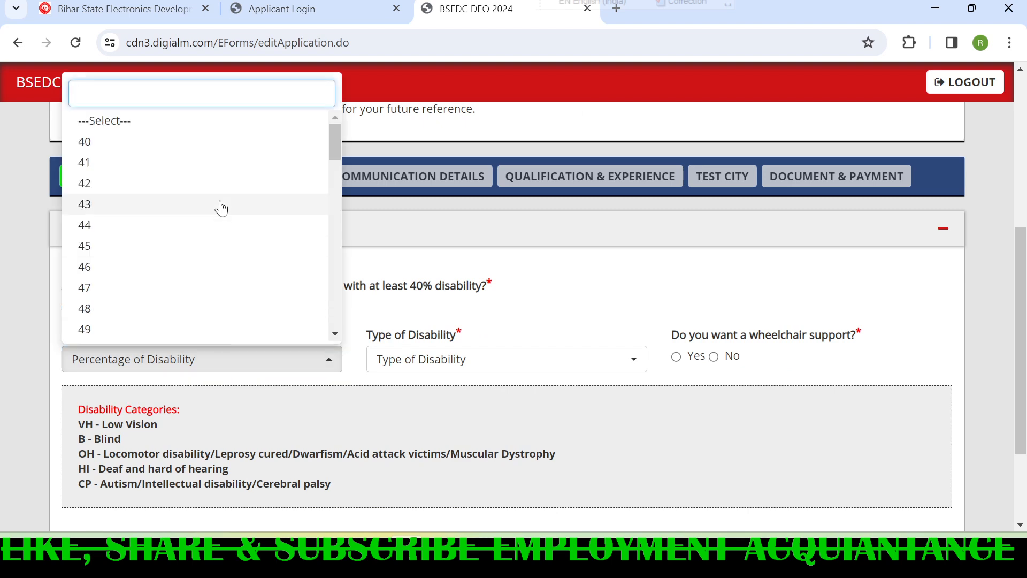
click(14, 388)
click(423, 364)
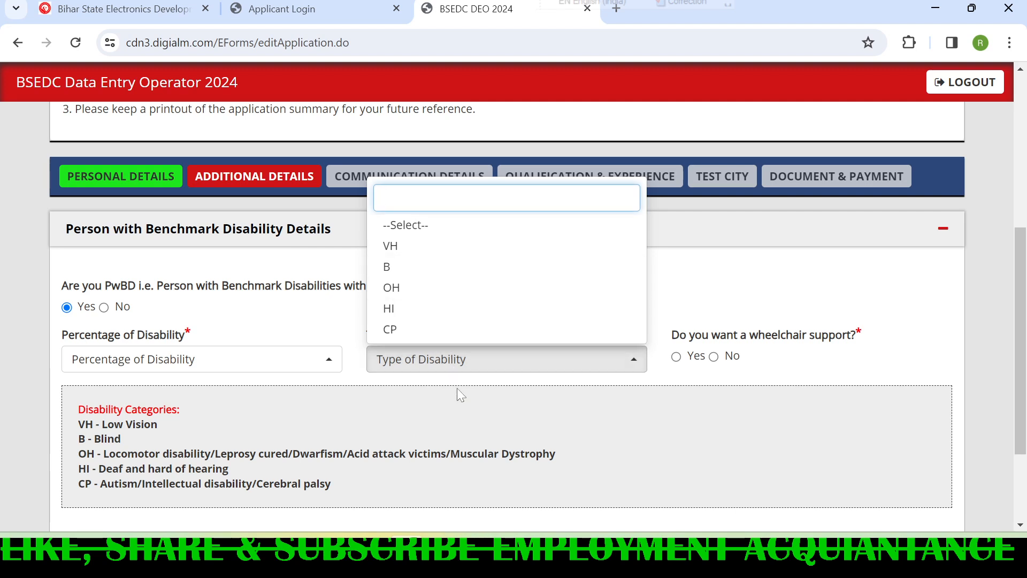
click(459, 359)
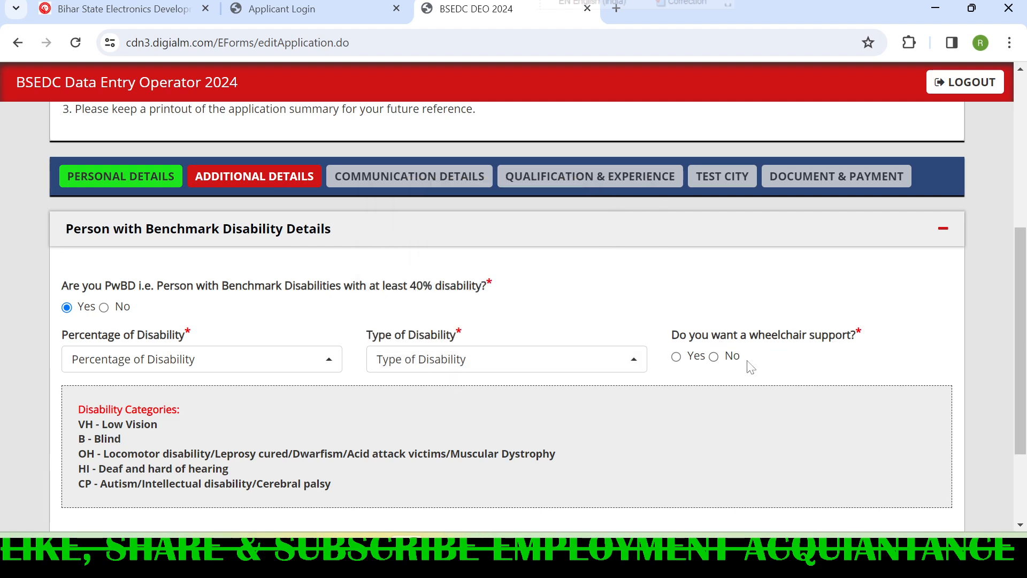
click(676, 356)
click(726, 359)
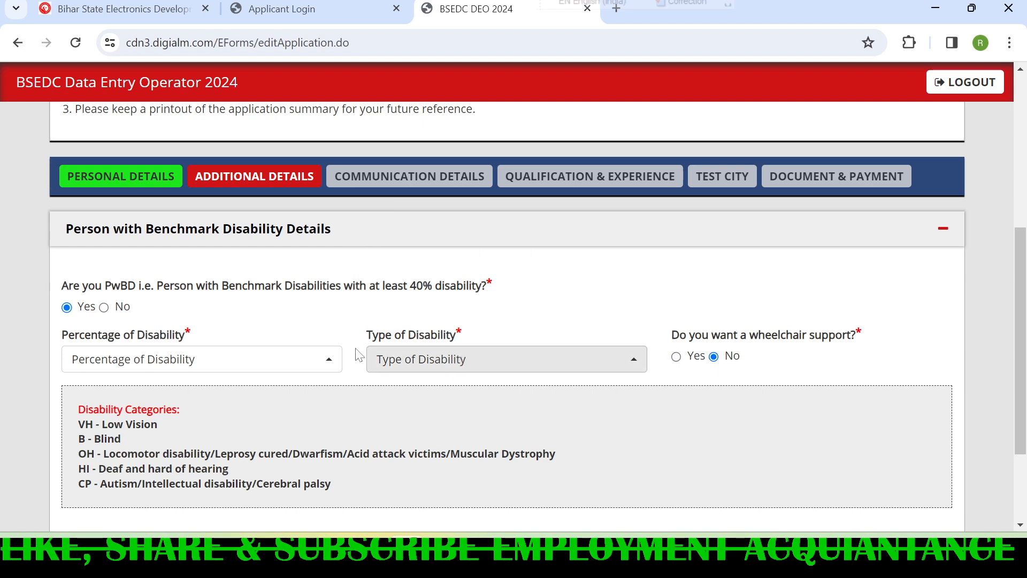
- Answer No to the benchmark disability question and save the additional details to continue
click(103, 307)
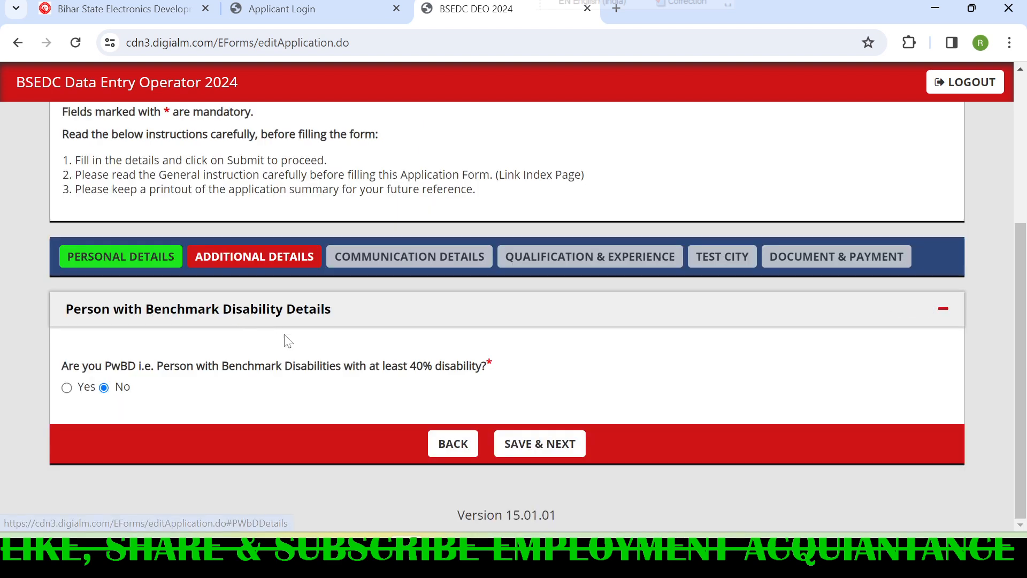
click(553, 449)
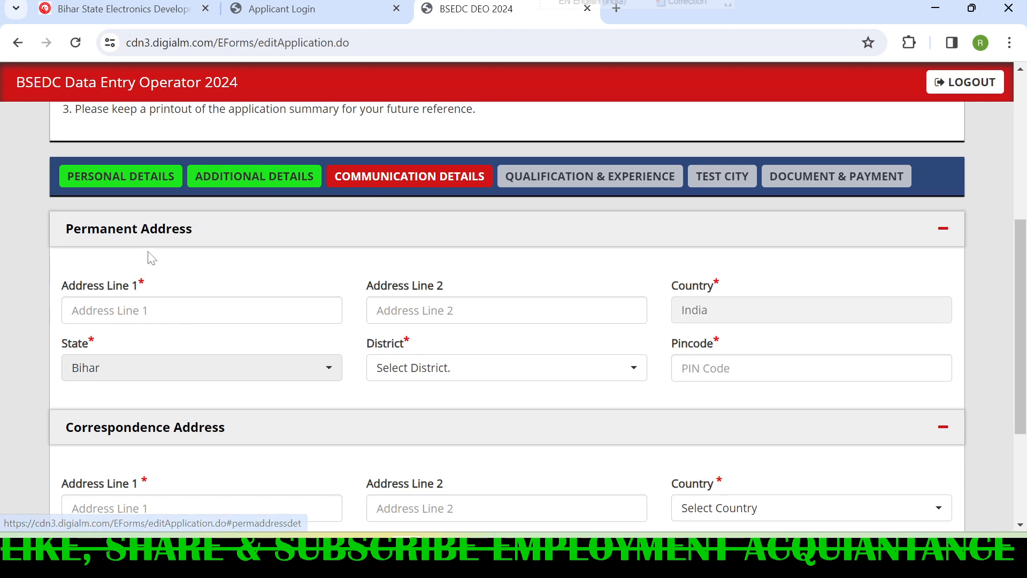
- Point out the address line and pincode fields of the permanent address and choose Patna as its district
scroll(205, 269, down, 2)
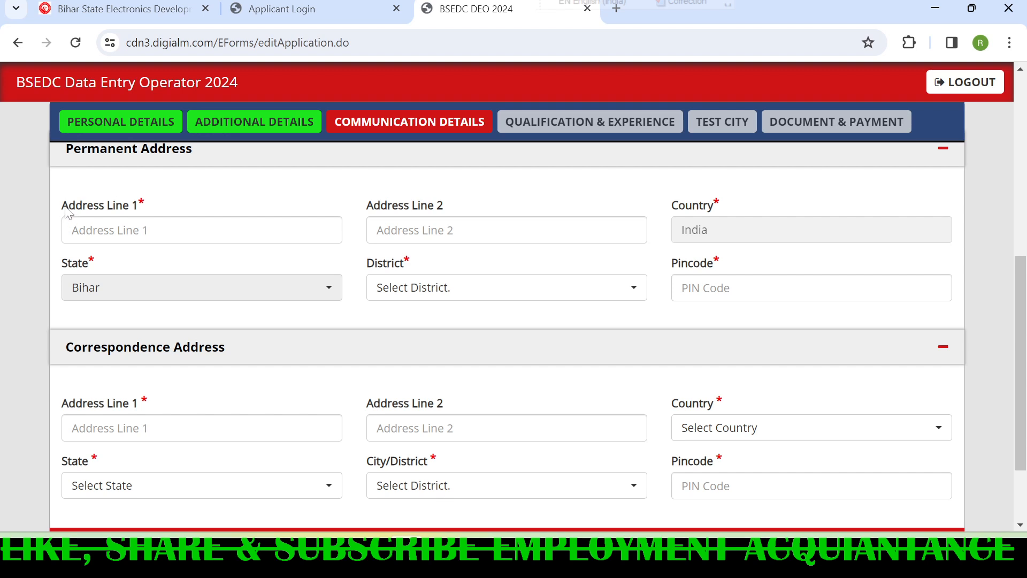
drag(62, 206, 169, 209)
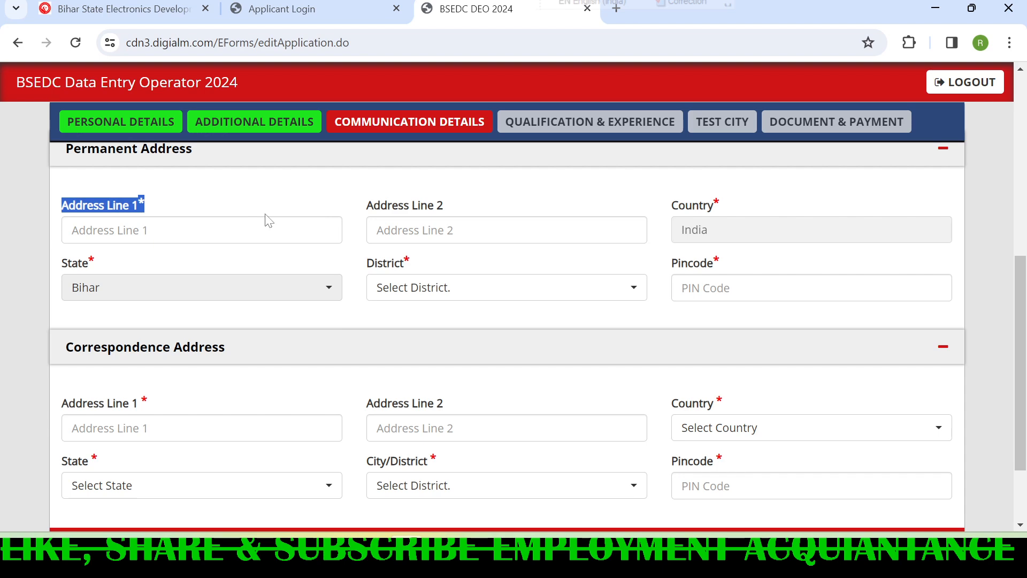
click(431, 298)
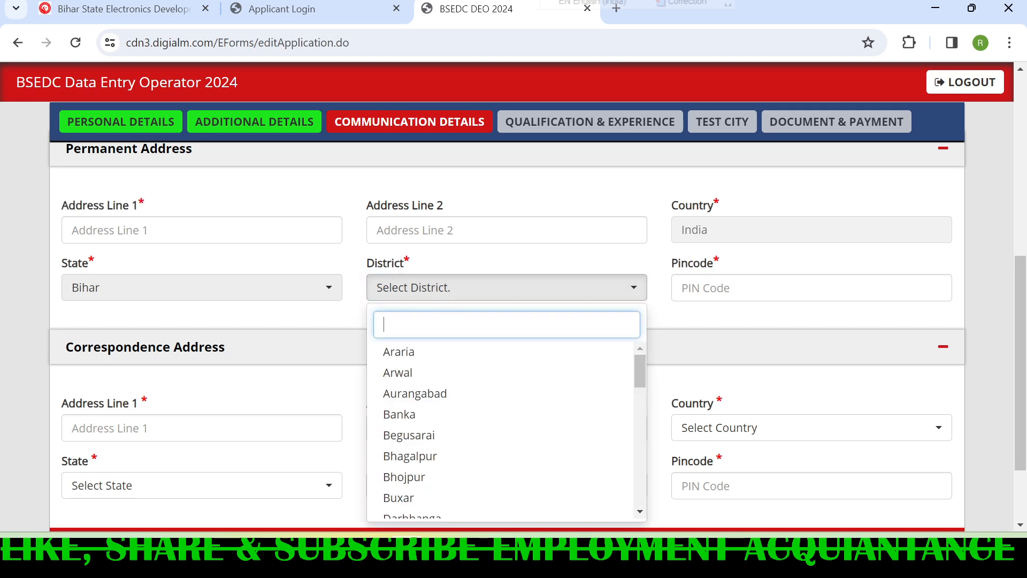
scroll(460, 412, down, 2)
scroll(460, 420, down, 5)
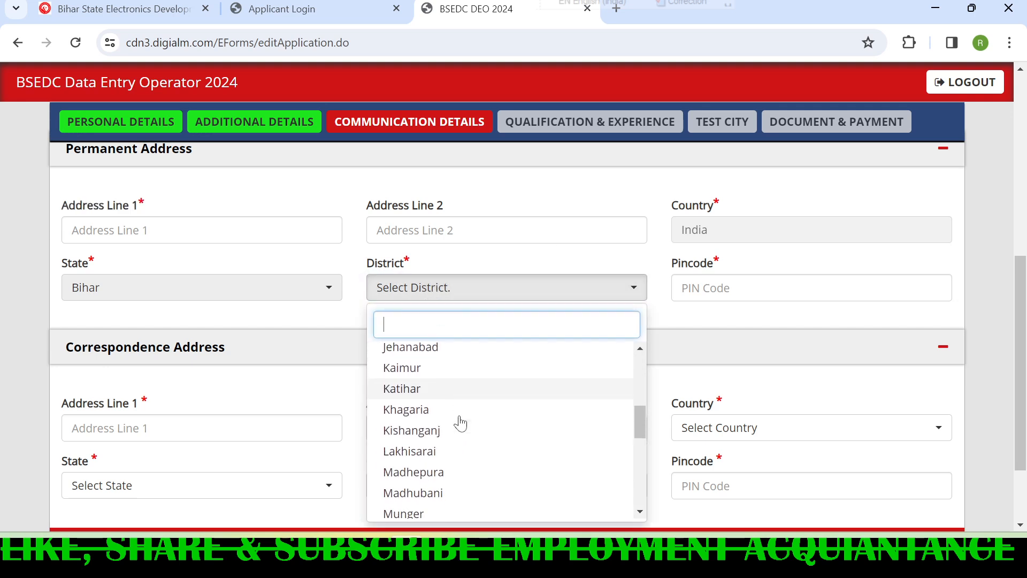
scroll(448, 470, down, 2)
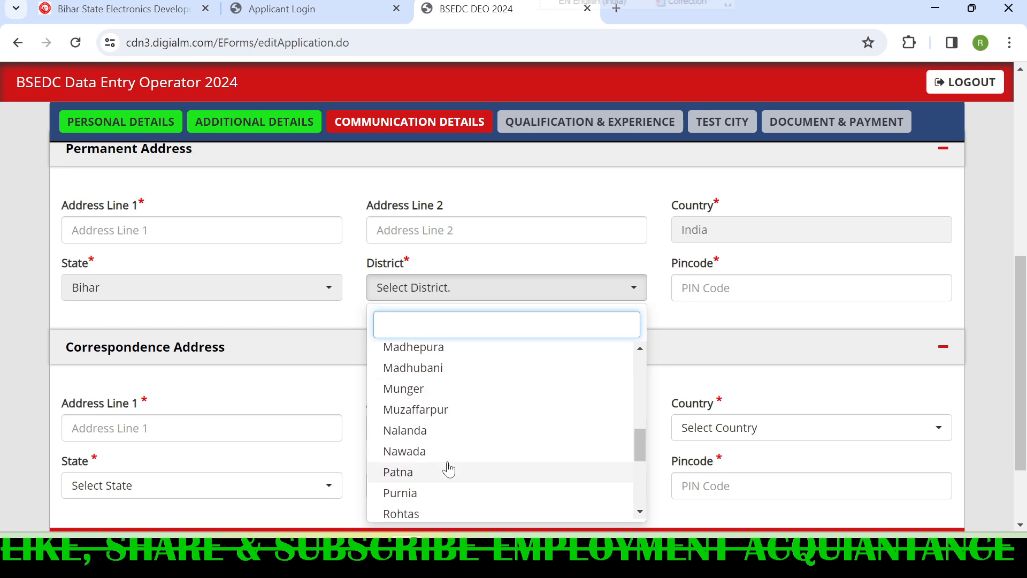
click(420, 477)
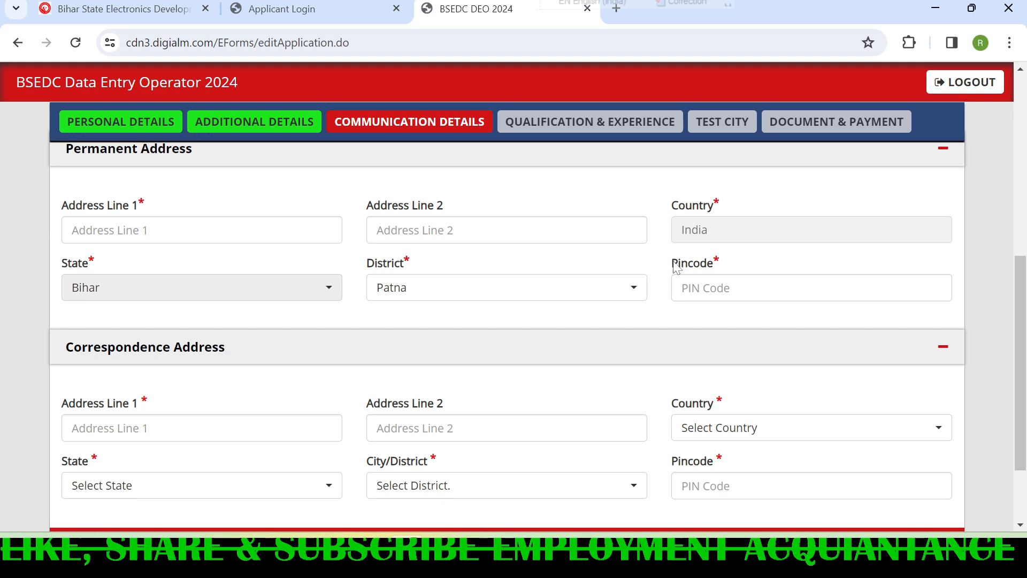
drag(675, 267, 722, 265)
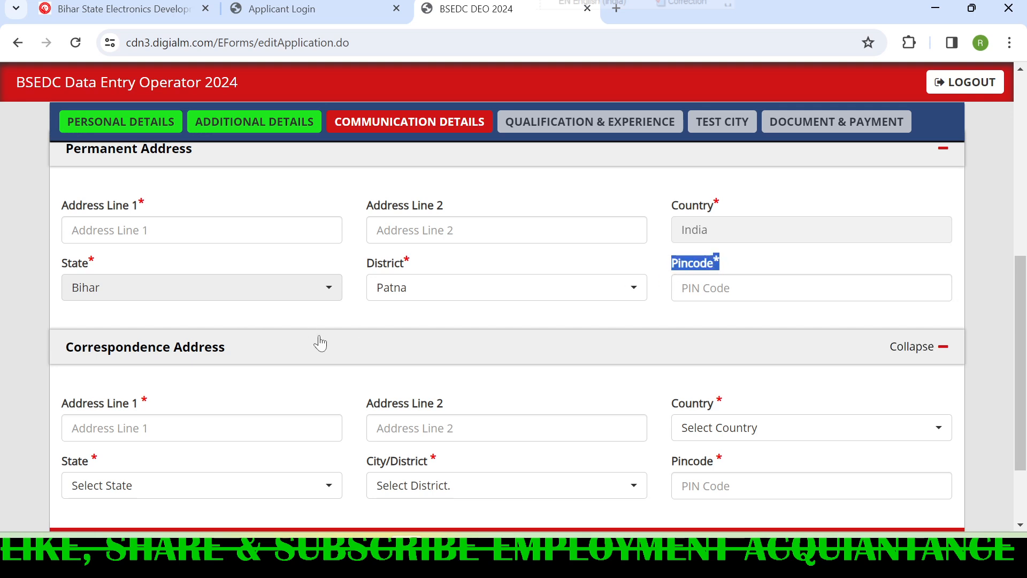
- Compare the permanent and correspondence address fields and save the communication details to continue
scroll(111, 388, down, 2)
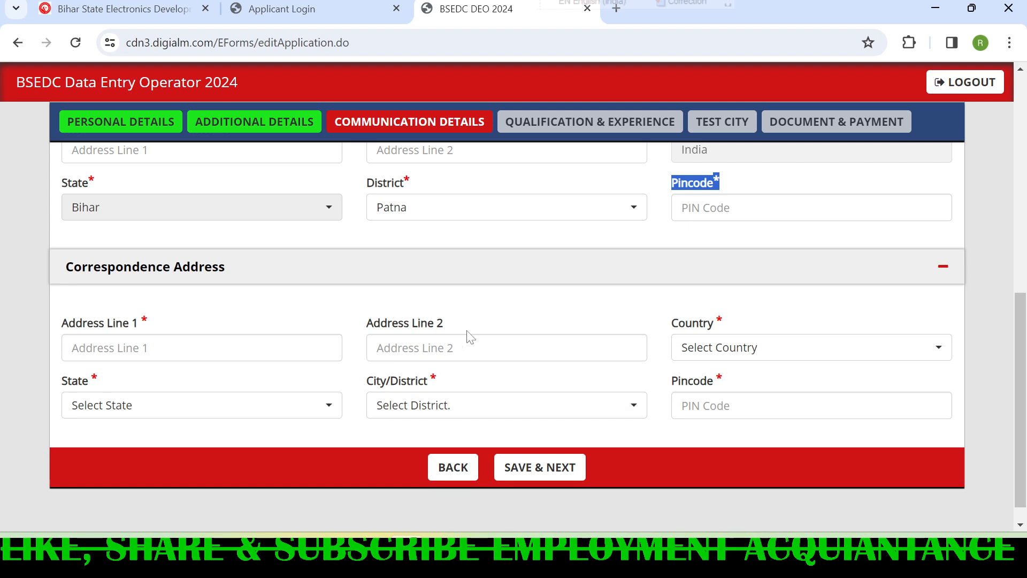
scroll(463, 323, up, 3)
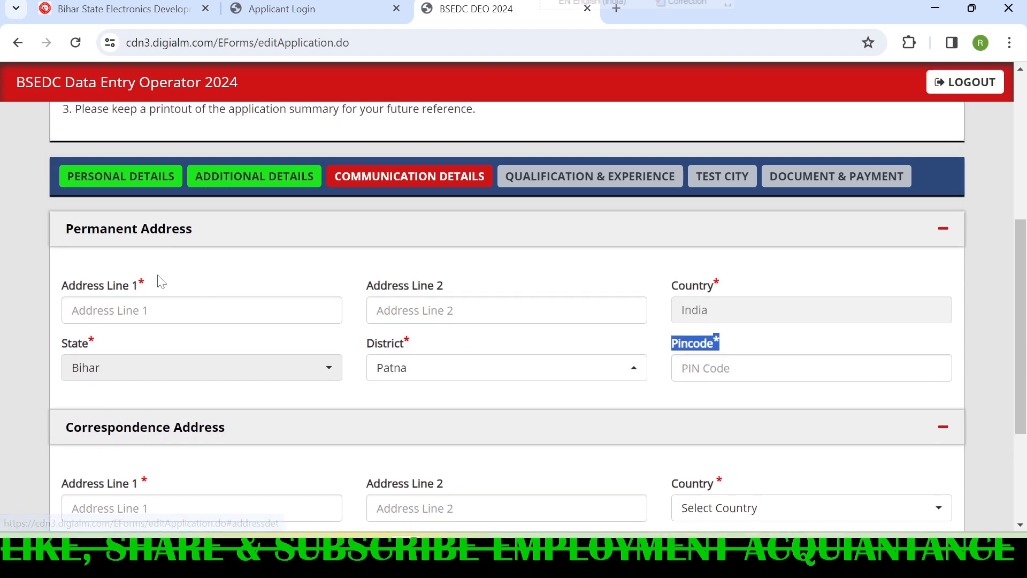
scroll(180, 459, down, 2)
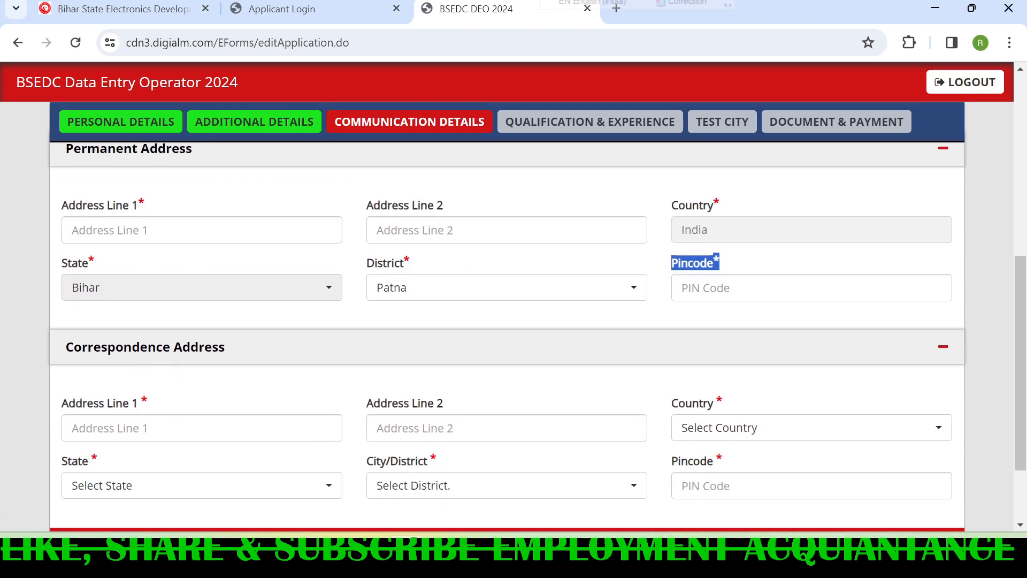
scroll(179, 436, up, 2)
scroll(181, 436, down, 2)
scroll(154, 380, down, 2)
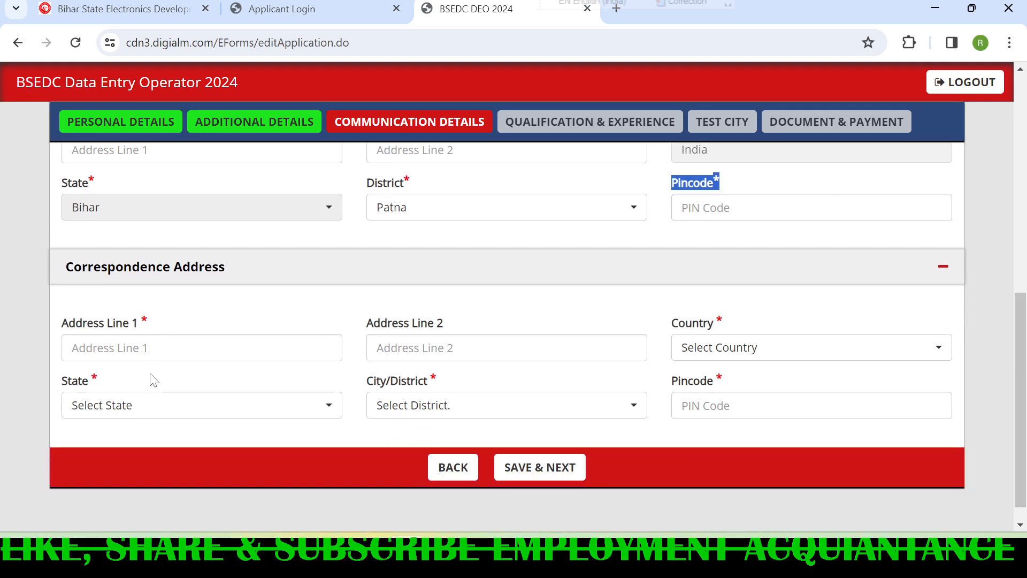
click(539, 474)
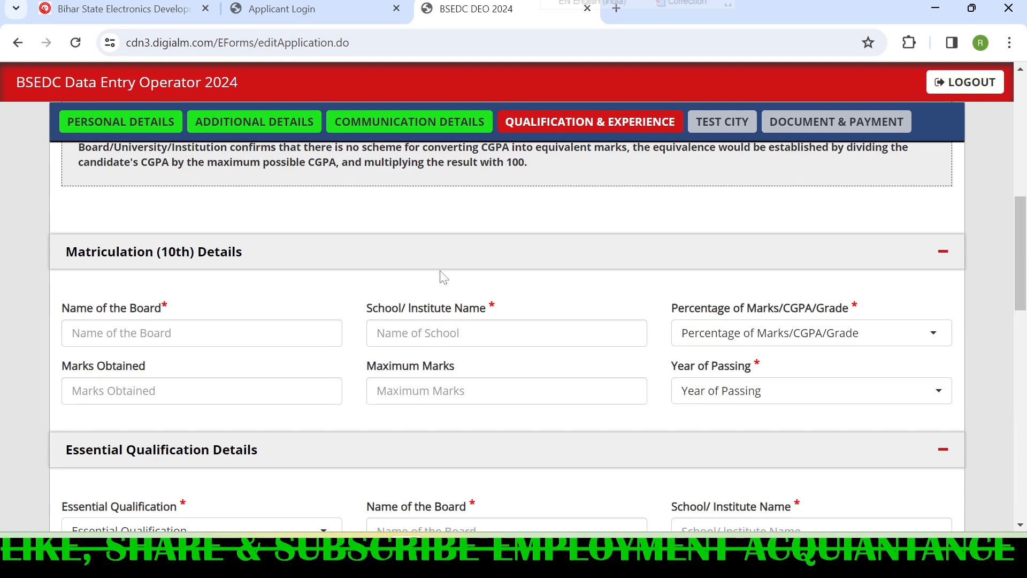
- Look through the matriculation, essential qualification, typing medium, computer course and higher qualification sections of the qualification form
scroll(216, 246, up, 2)
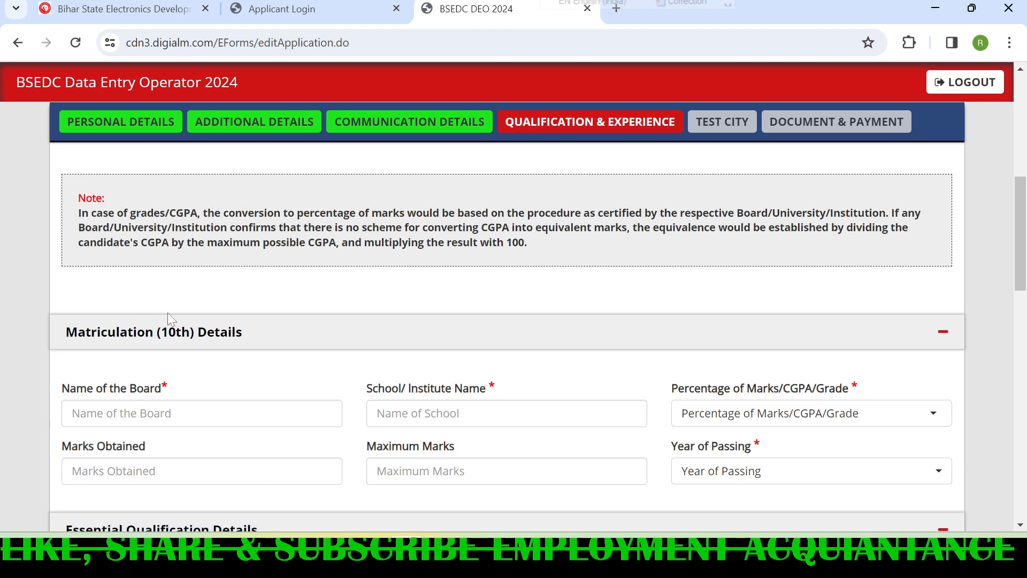
scroll(168, 312, down, 2)
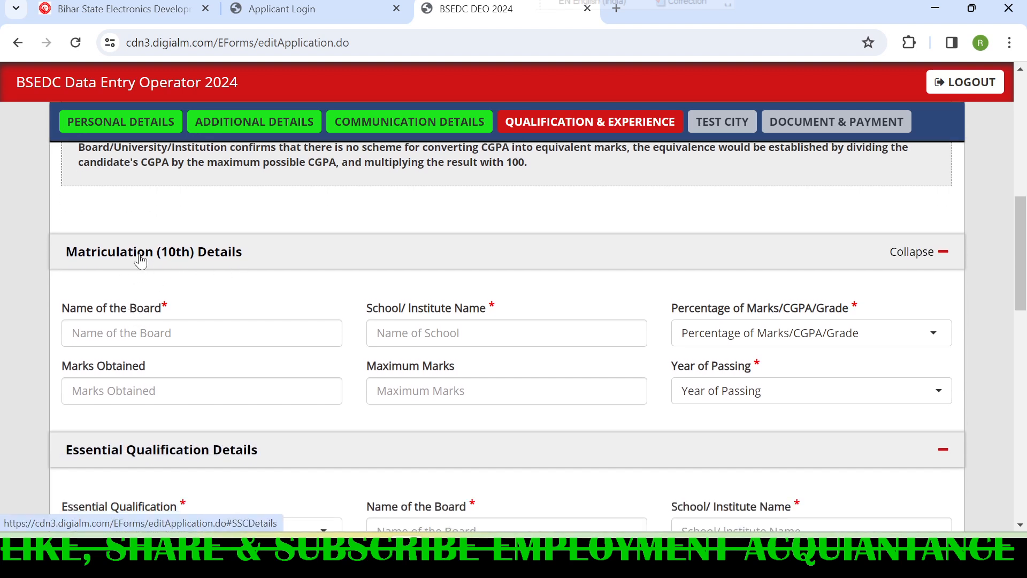
scroll(222, 257, down, 2)
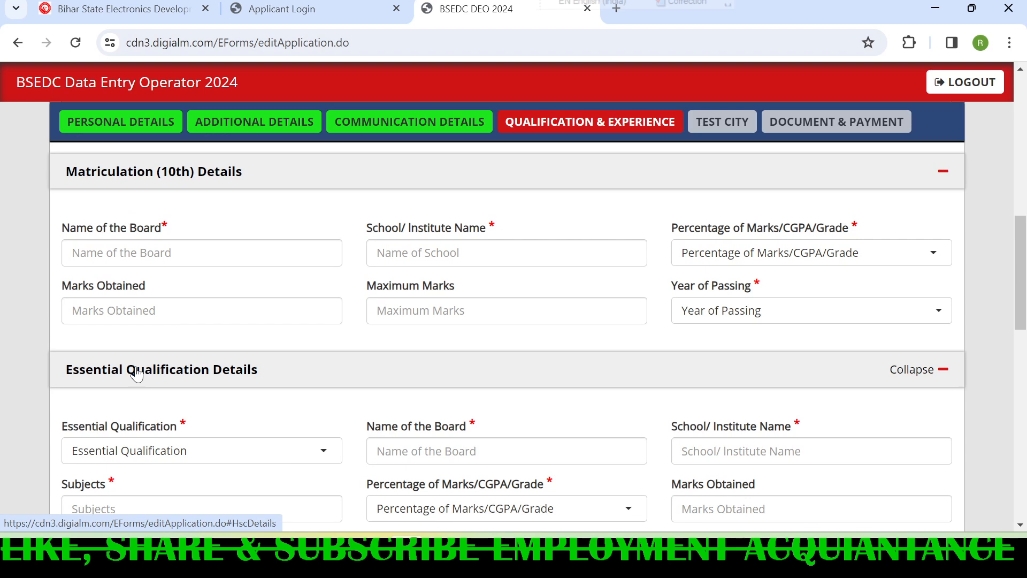
scroll(123, 364, down, 2)
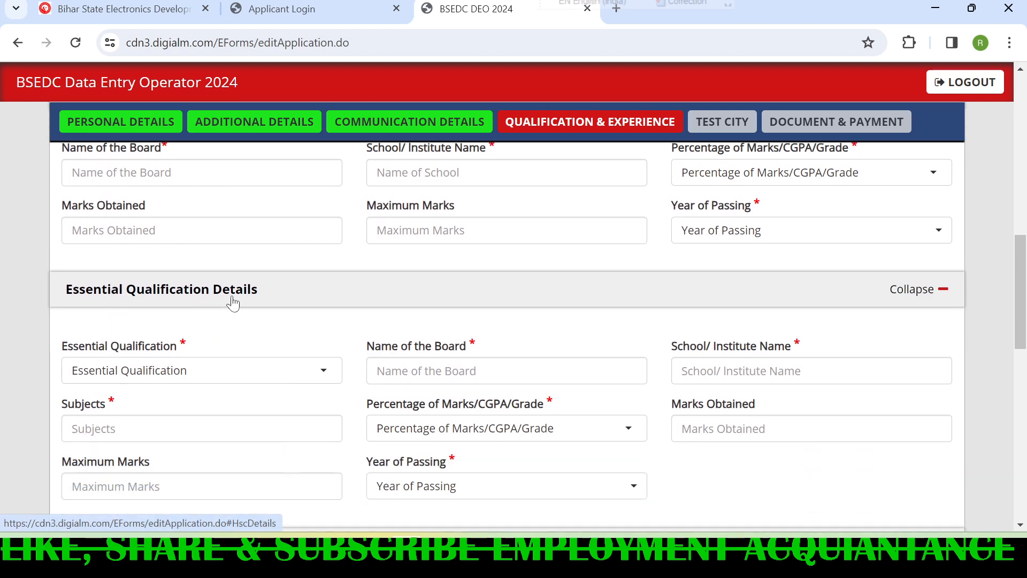
scroll(224, 320, up, 1)
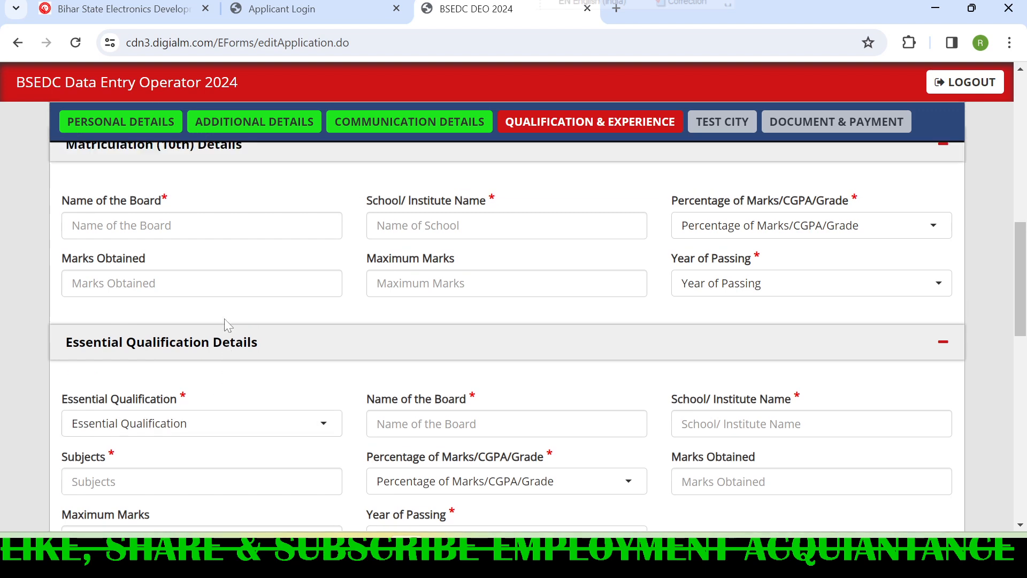
scroll(224, 320, down, 5)
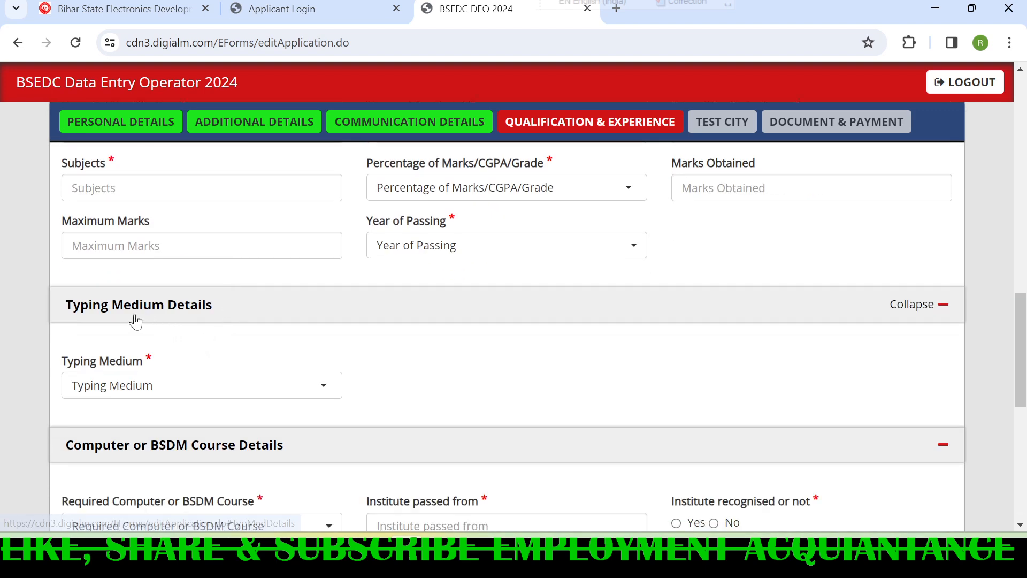
scroll(270, 328, down, 3)
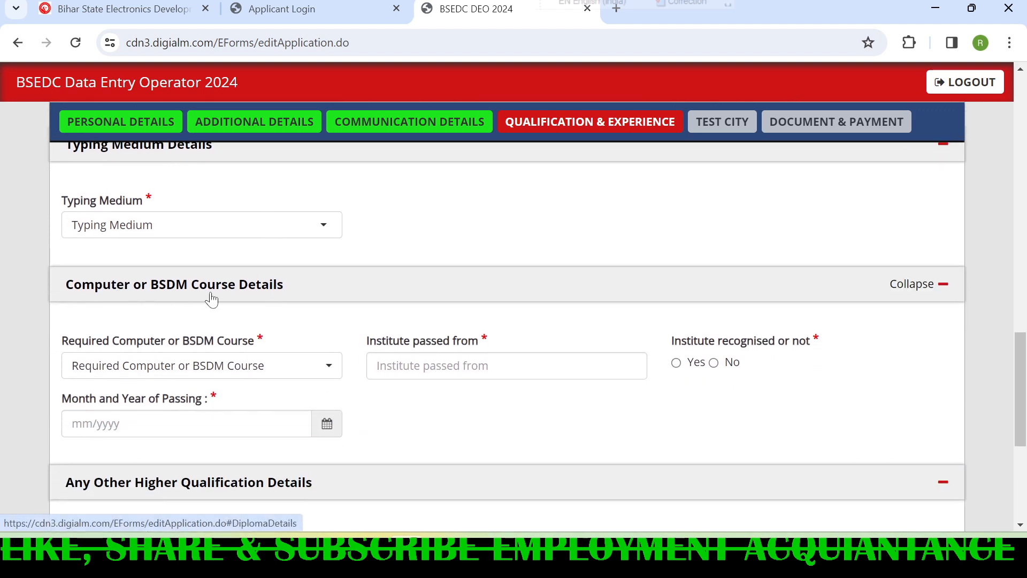
scroll(230, 300, down, 3)
scroll(196, 353, down, 2)
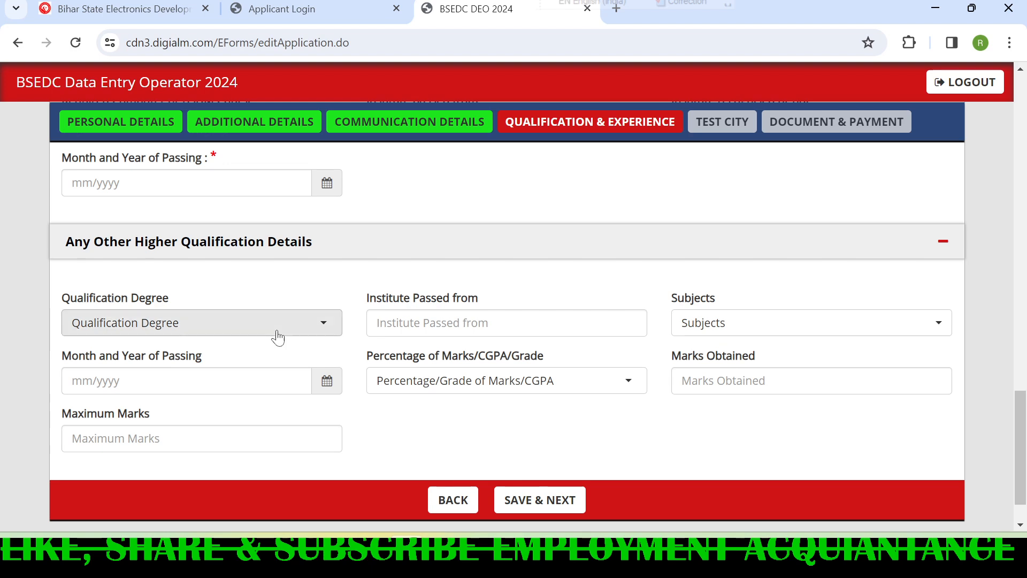
scroll(284, 342, up, 15)
scroll(243, 348, up, 2)
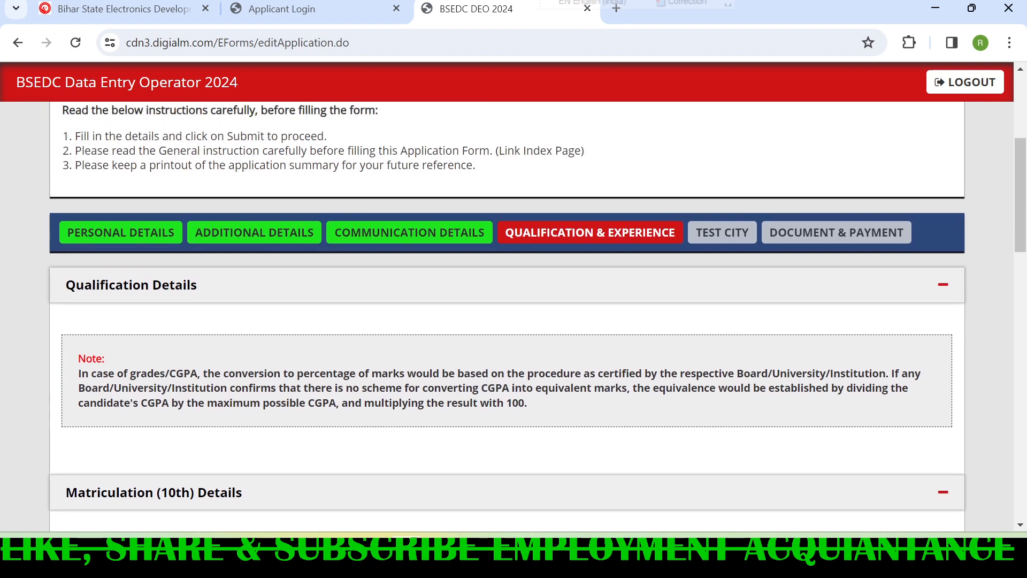
- Point out the board, school and marks type fields in the matriculation details and set the marks type to CGPA
scroll(243, 348, down, 3)
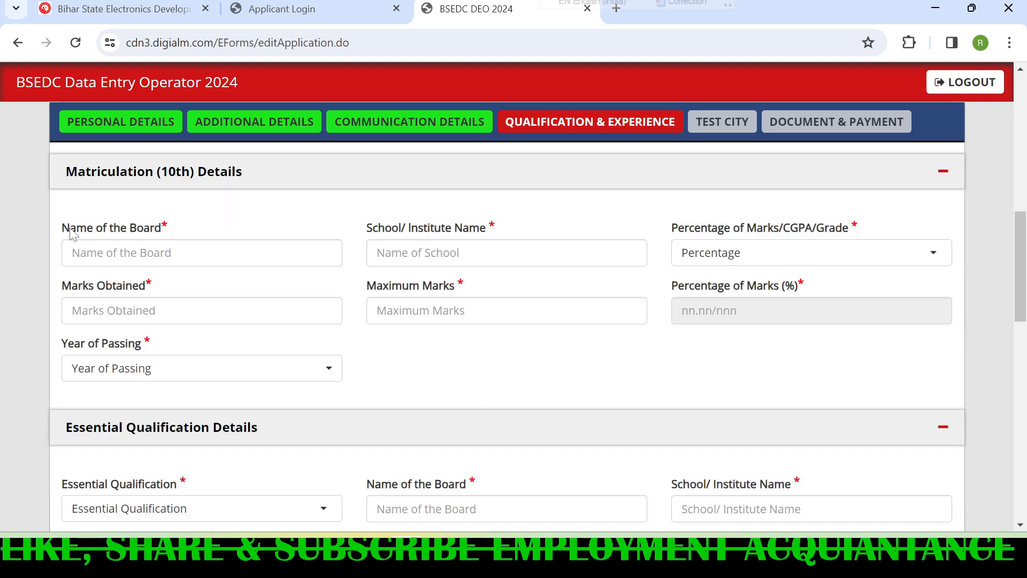
triple_click(178, 225)
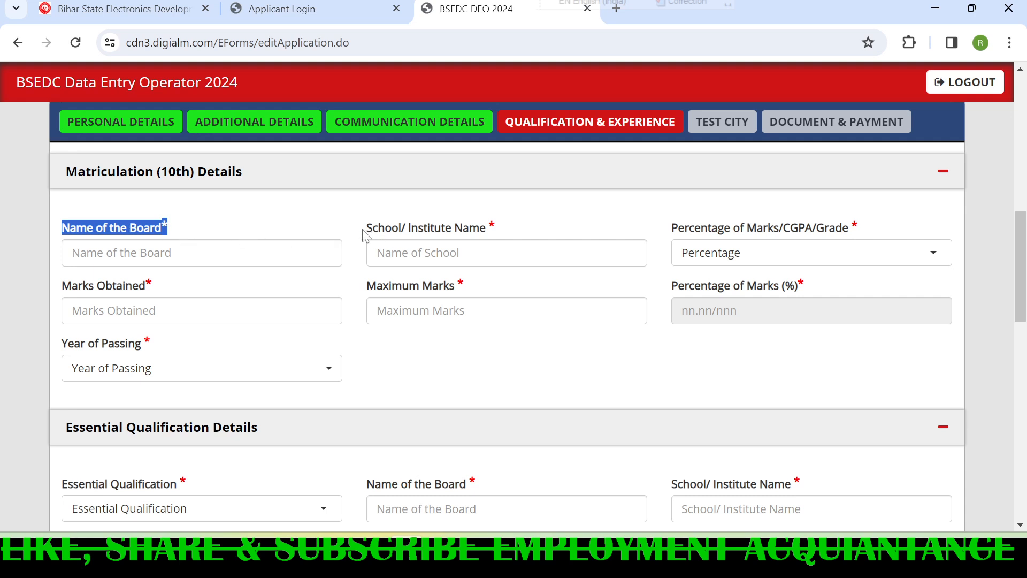
drag(368, 229, 500, 231)
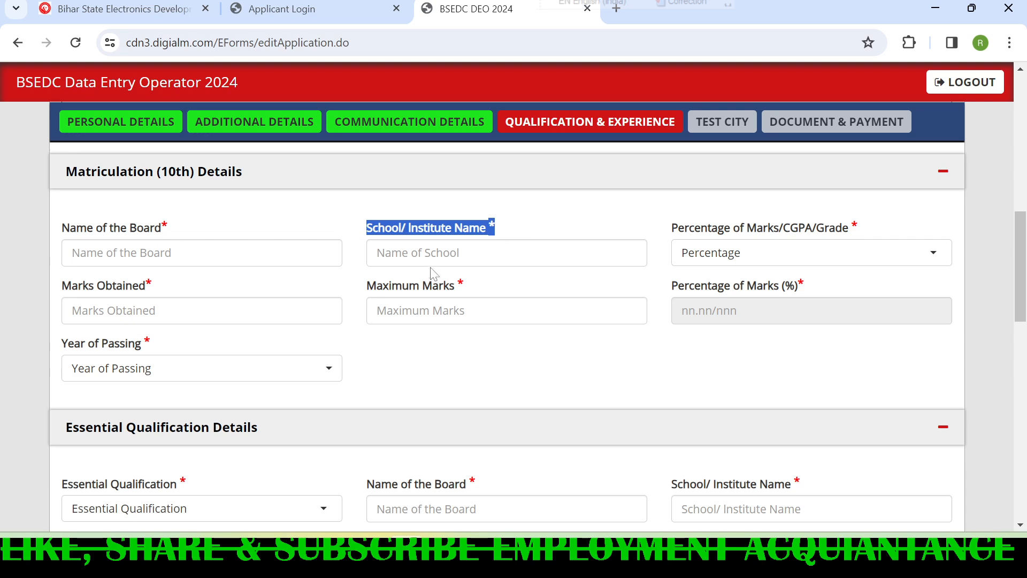
drag(675, 238, 864, 234)
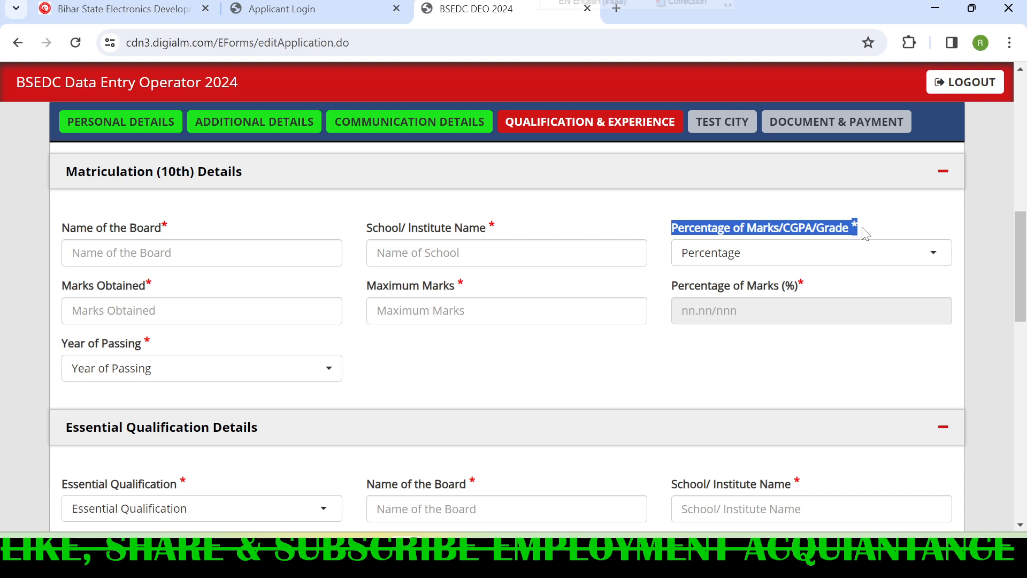
click(763, 257)
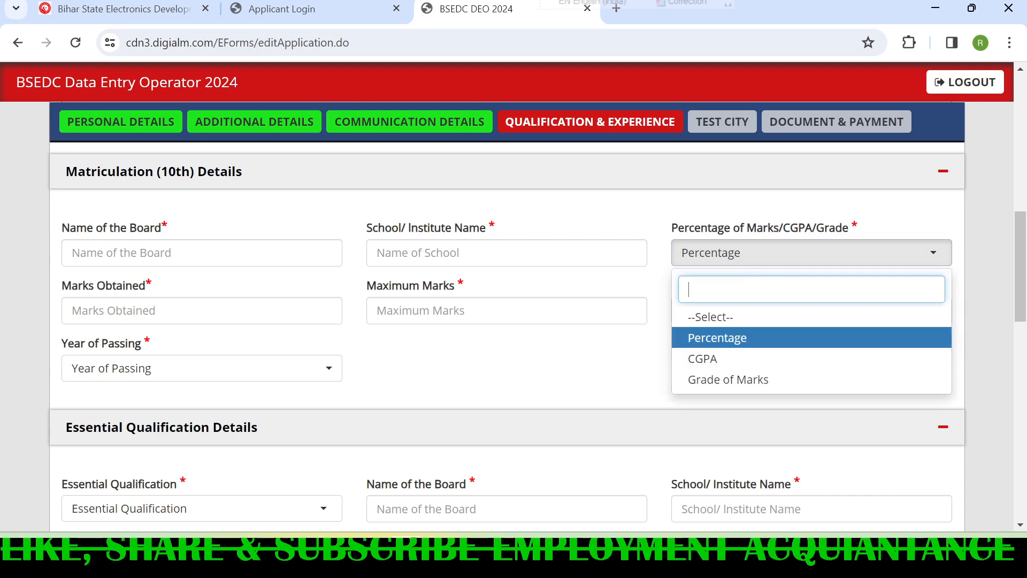
click(726, 362)
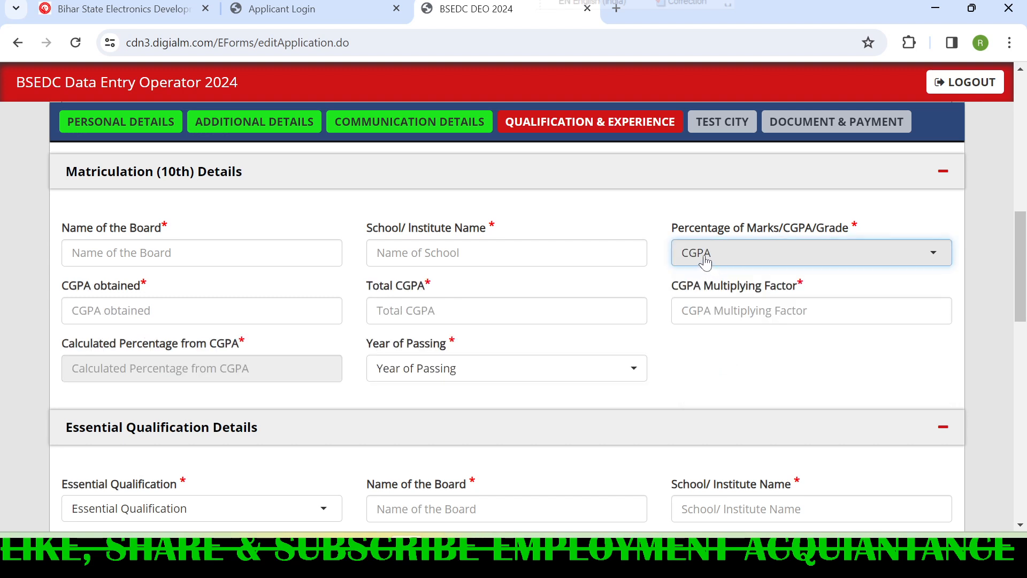
click(669, 206)
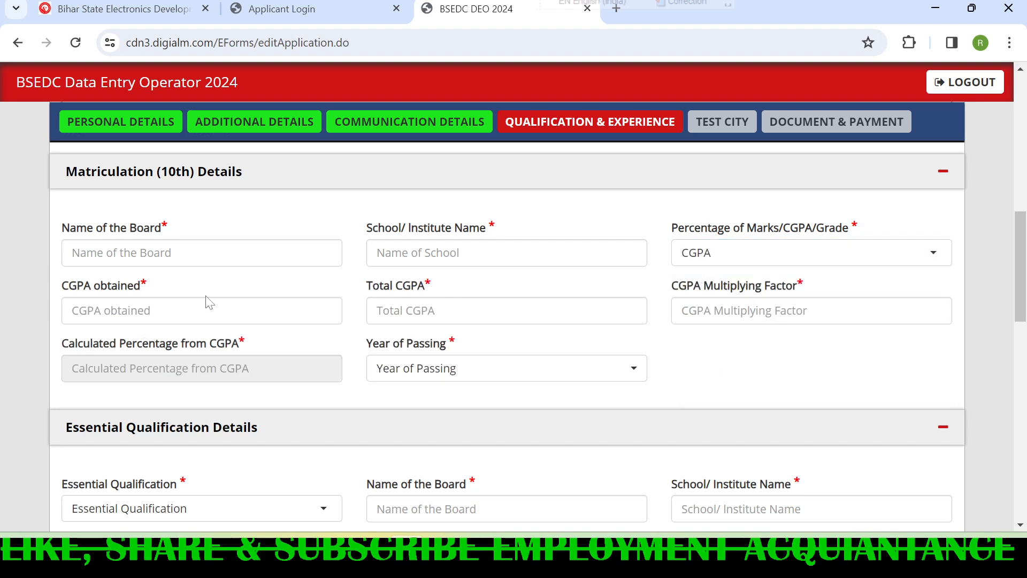
- Point out the CGPA obtained, total CGPA and CGPA multiplying factor fields in the matriculation details
drag(63, 286, 170, 290)
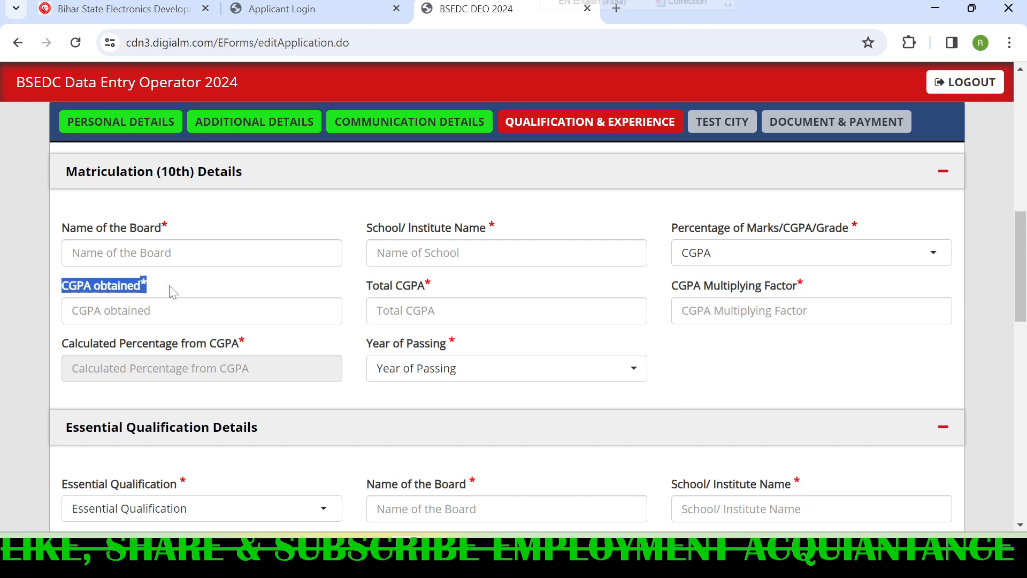
click(180, 311)
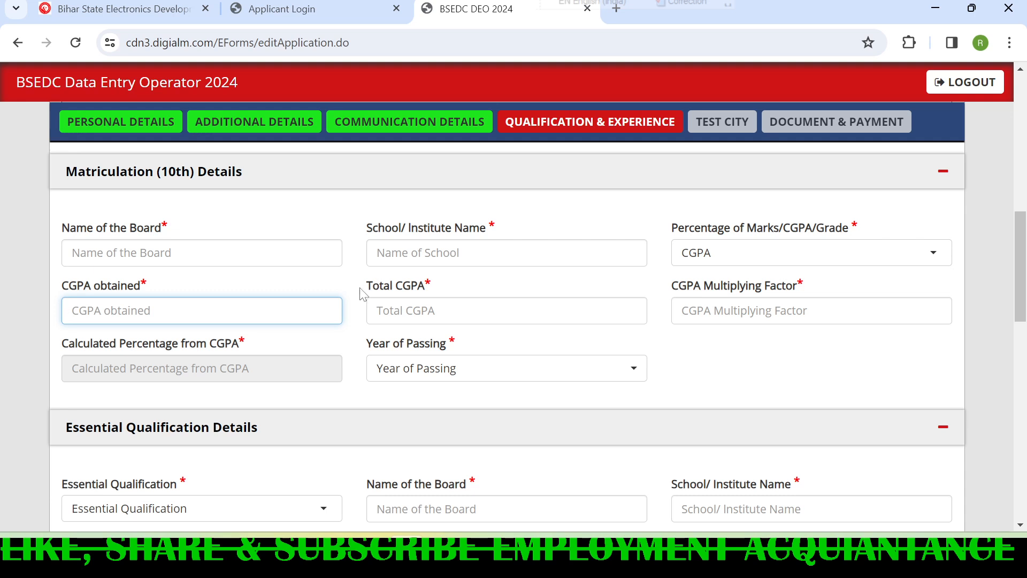
drag(368, 286, 456, 285)
click(483, 285)
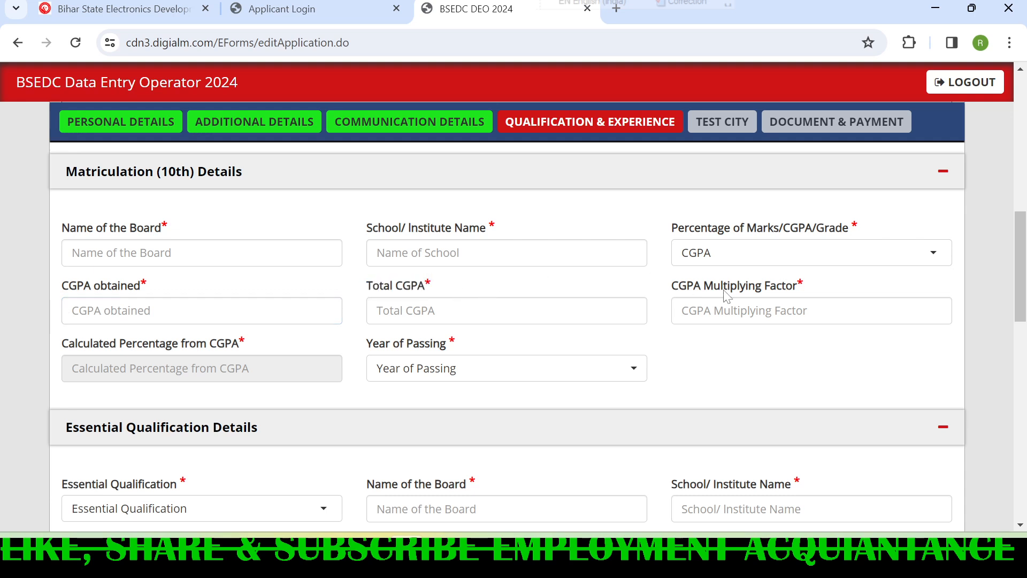
drag(676, 288, 803, 286)
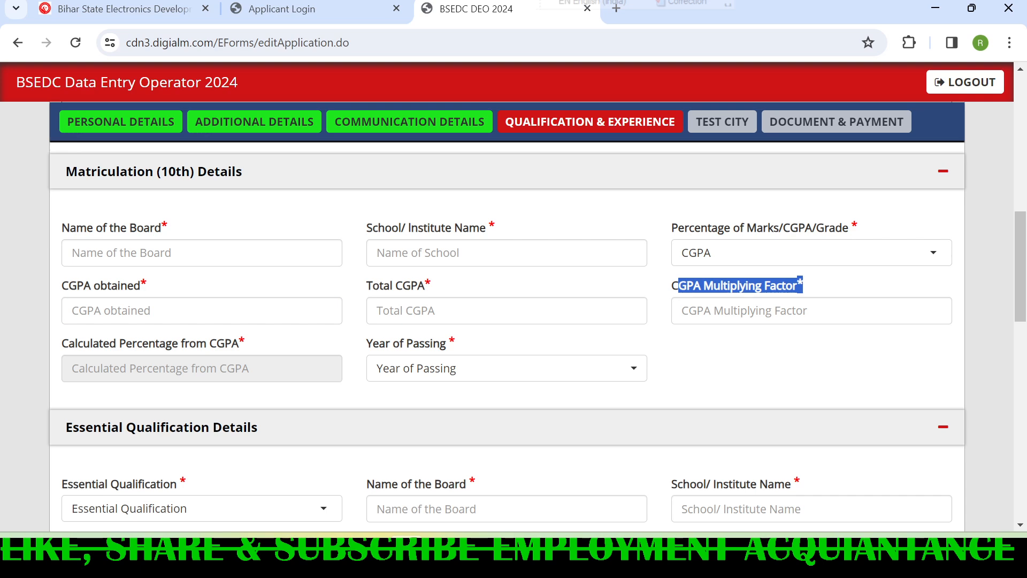
- Set the matriculation year of passing to 2016 and collapse the matriculation section
click(435, 369)
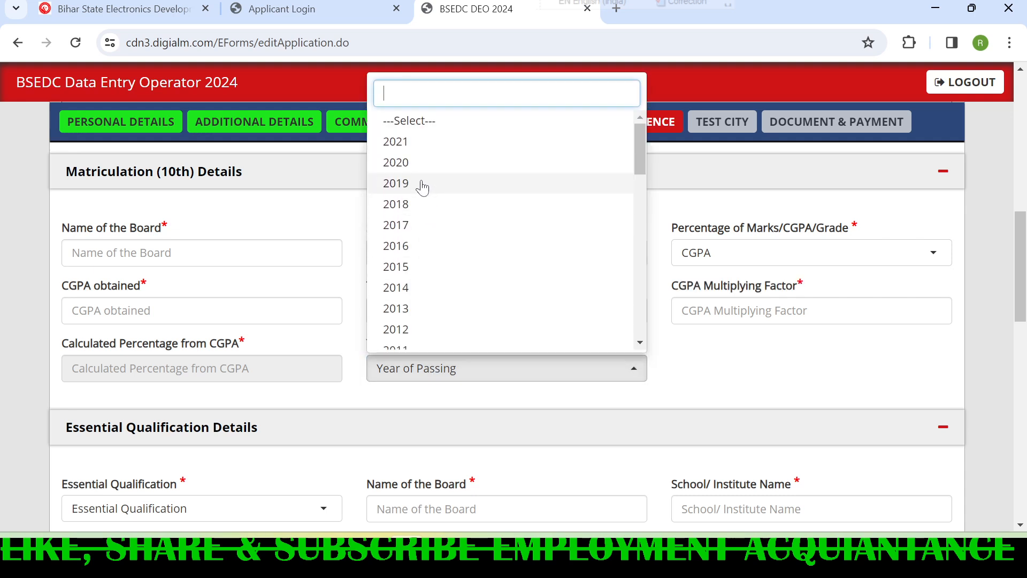
click(421, 245)
click(368, 389)
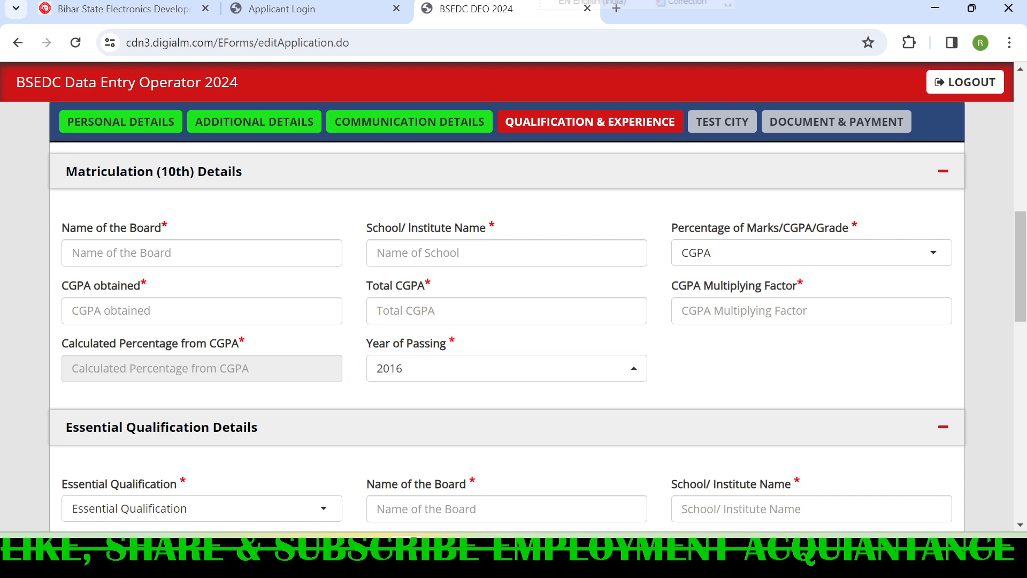
scroll(847, 245, down, 2)
scroll(848, 244, up, 2)
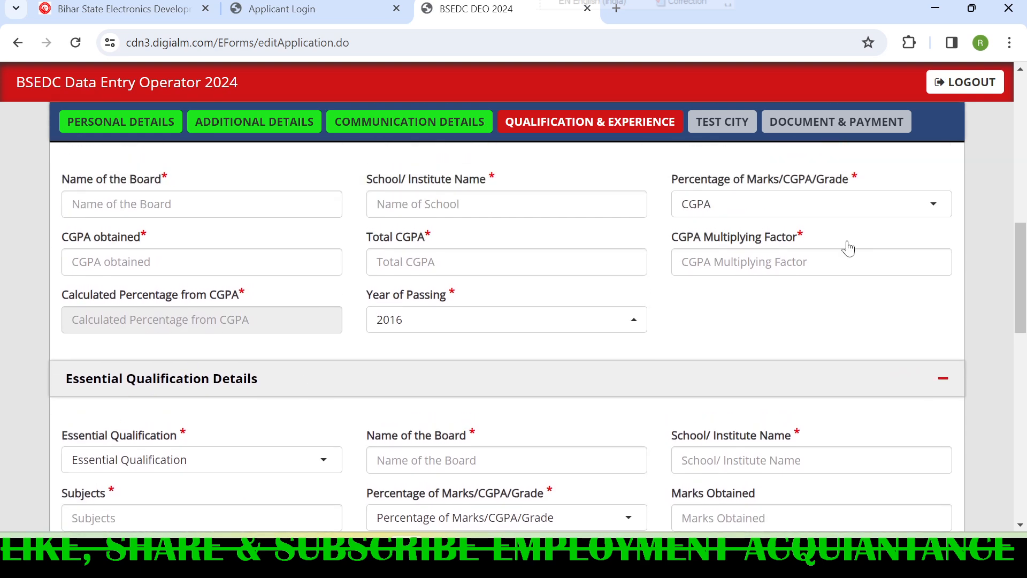
click(956, 181)
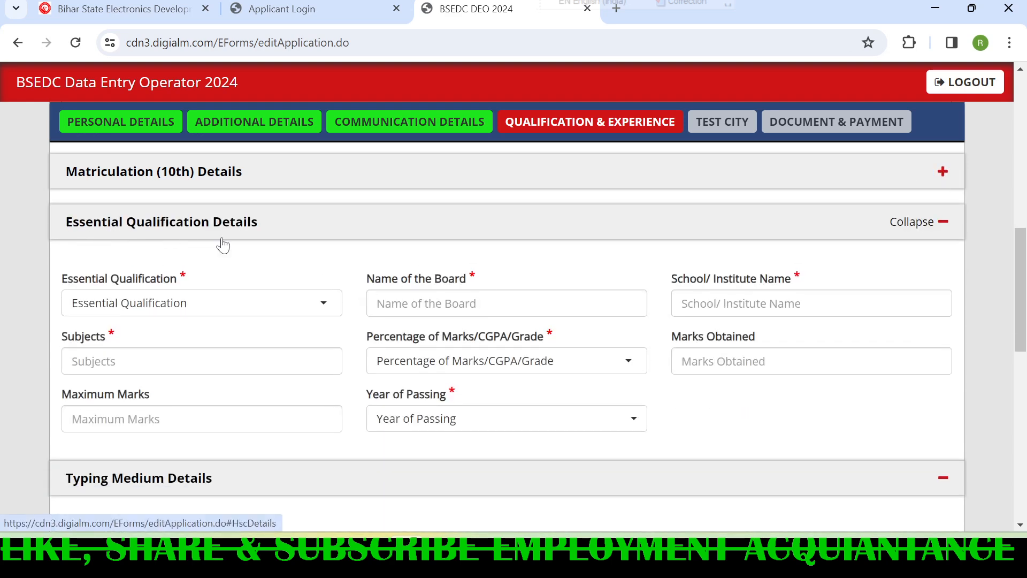
- Set the essential qualification to 10+2 and point out its board, school and subjects fields
scroll(222, 244, down, 1)
click(153, 223)
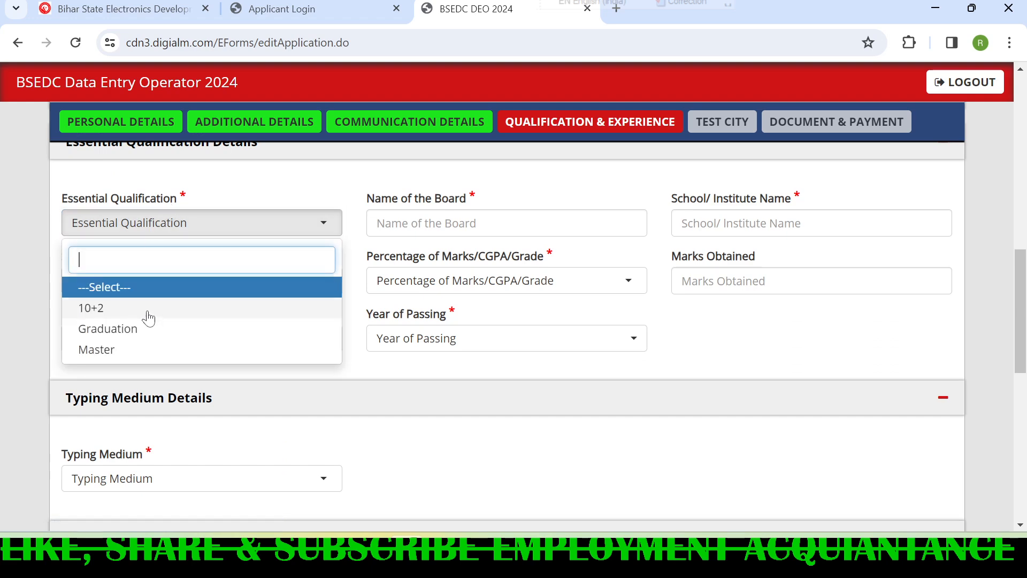
click(91, 307)
drag(374, 198, 484, 192)
drag(678, 200, 809, 201)
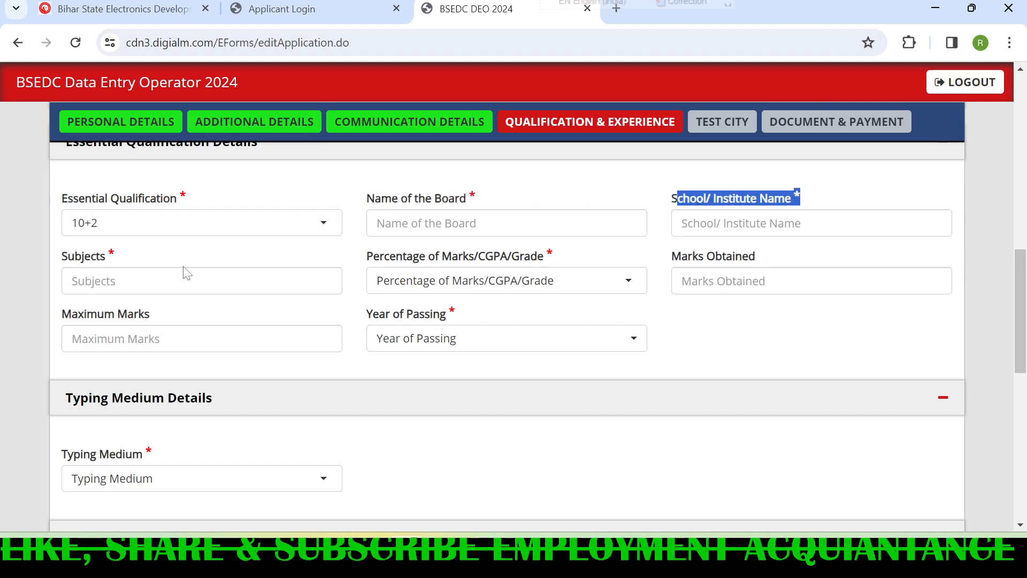
drag(62, 258, 114, 267)
click(121, 280)
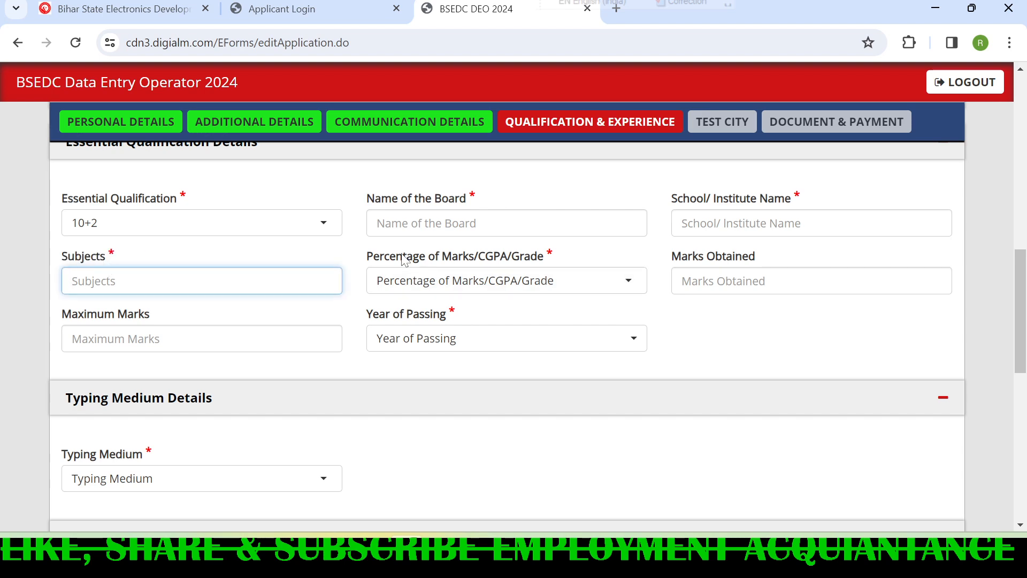
- Set the essential qualification's marks type to Percentage and point out the marks obtained and maximum marks fields
click(433, 290)
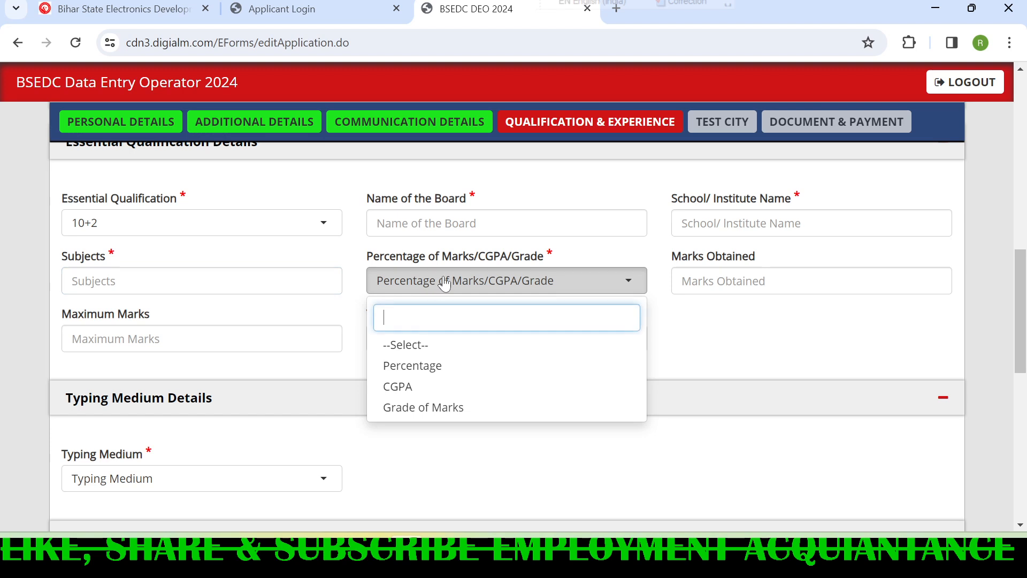
click(436, 374)
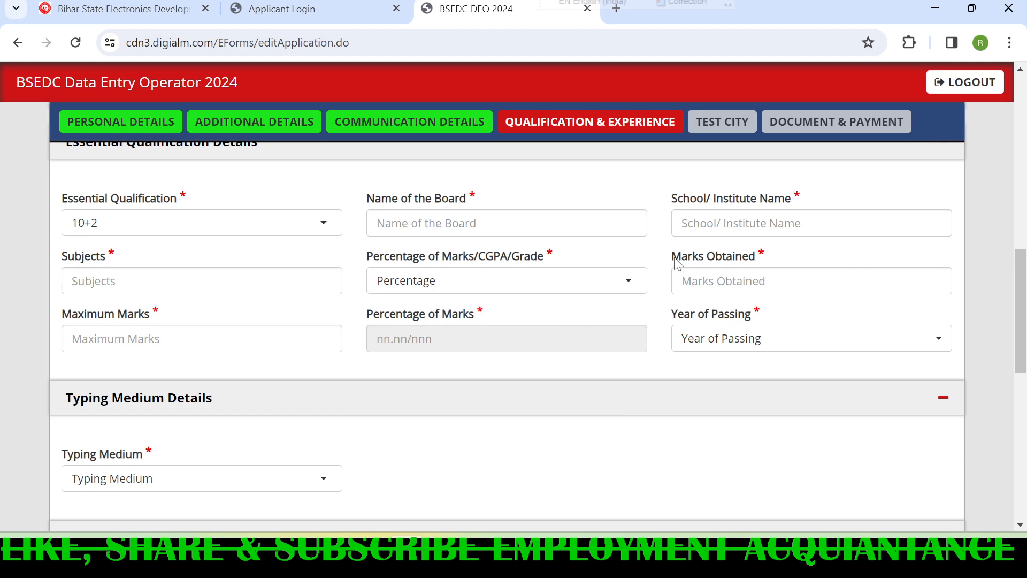
drag(671, 257, 773, 263)
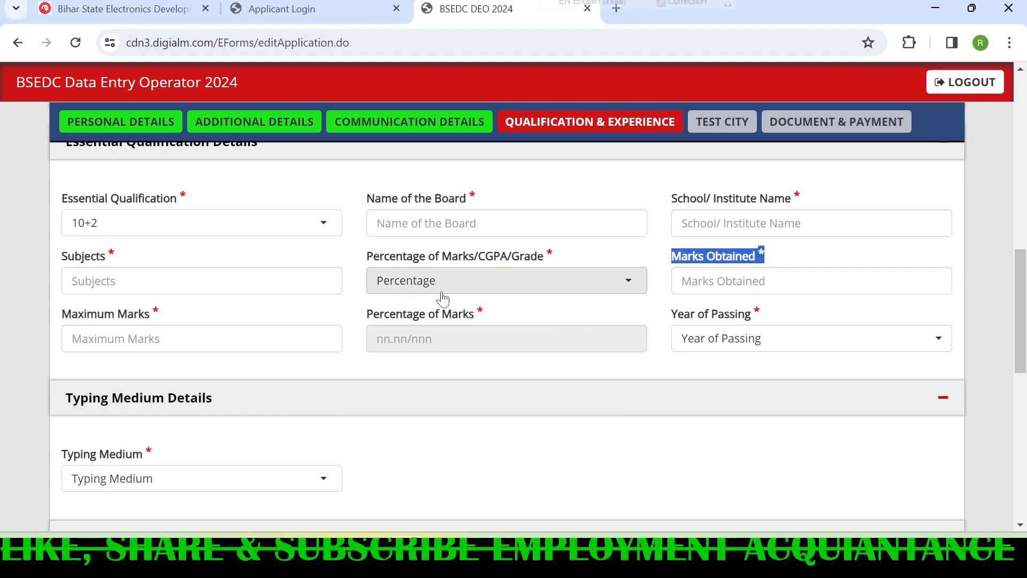
drag(62, 315, 170, 323)
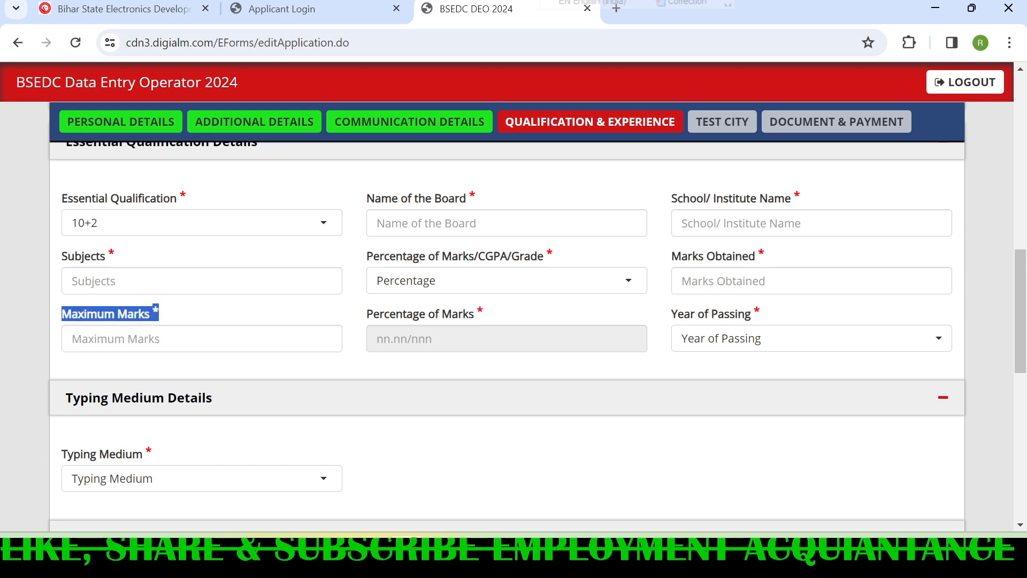
- Set the essential qualification's year of passing to 2018 and collapse its section
click(745, 342)
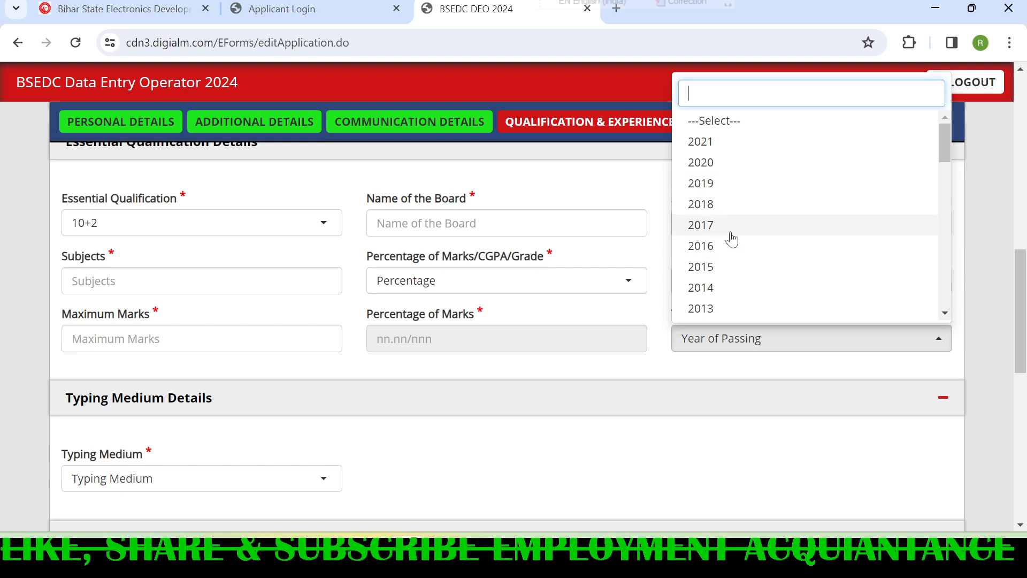
click(725, 205)
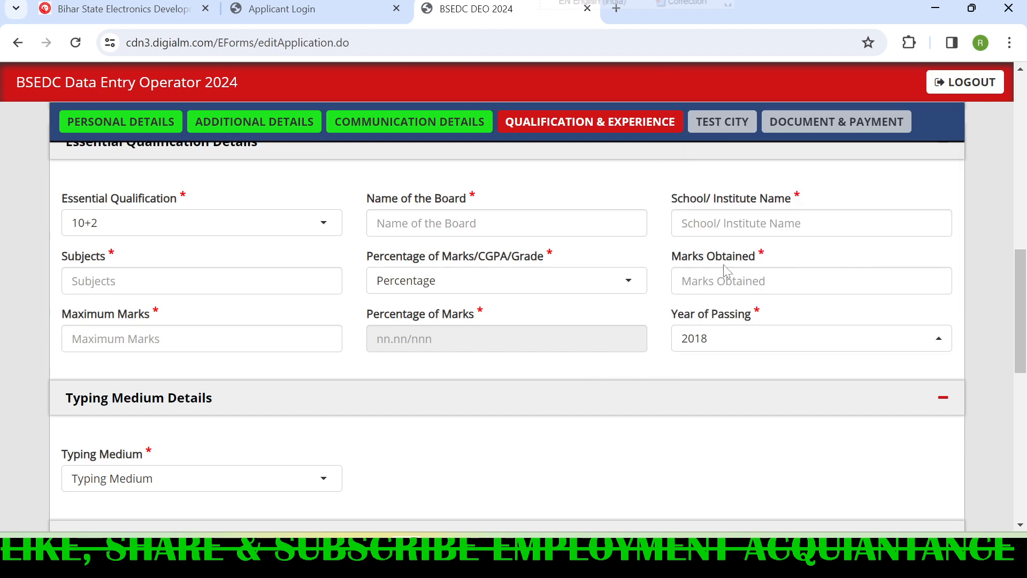
scroll(845, 240, up, 1)
click(941, 224)
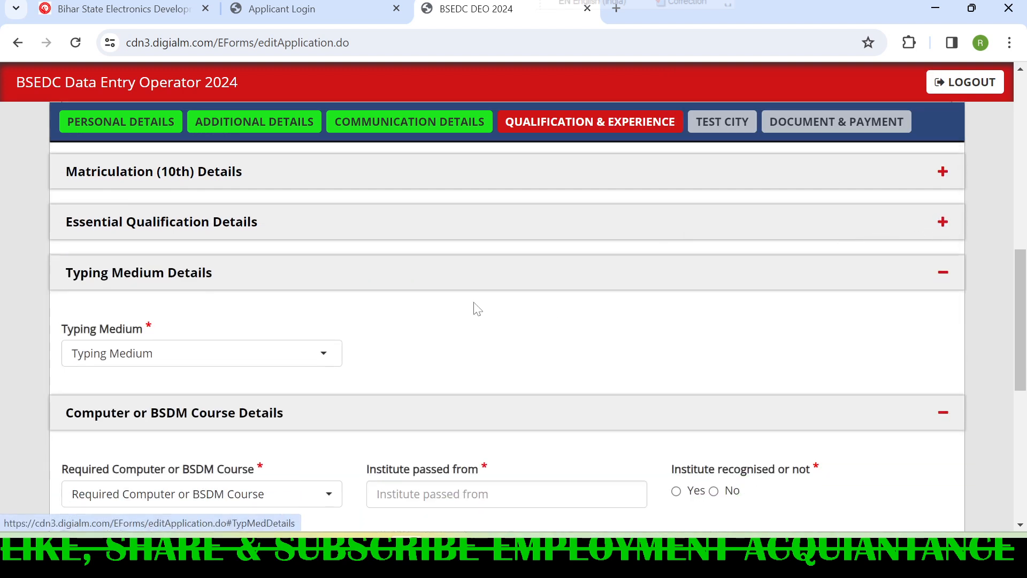
- Set the typing medium to English in the typing medium details
scroll(465, 305, down, 1)
scroll(445, 299, down, 1)
scroll(213, 230, up, 1)
click(208, 278)
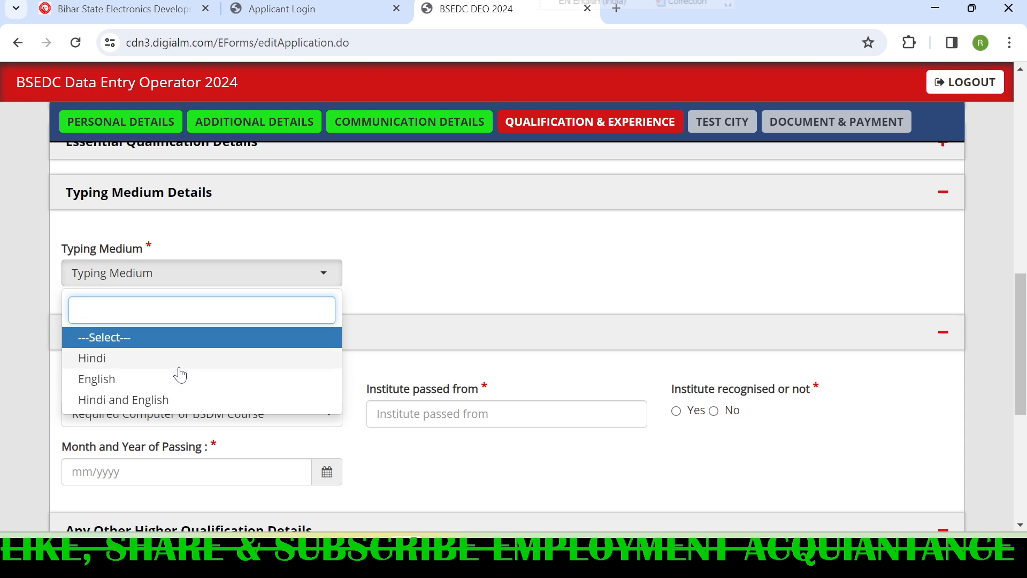
click(131, 380)
- Choose 1 year Computer Course from a recognised institute, and point out the institute name and month and year of passing fields
scroll(394, 289, down, 1)
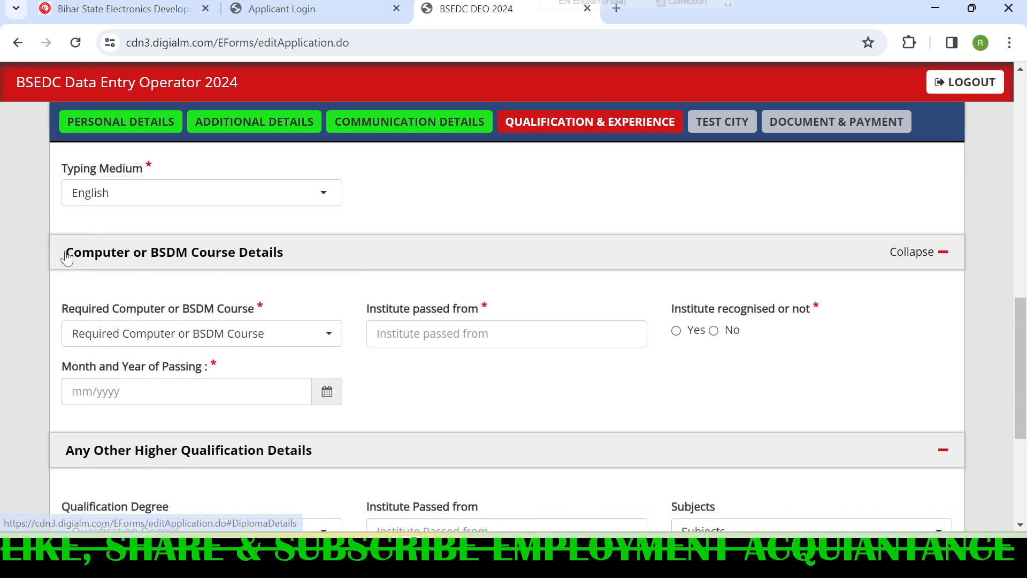
scroll(226, 283, down, 1)
click(99, 253)
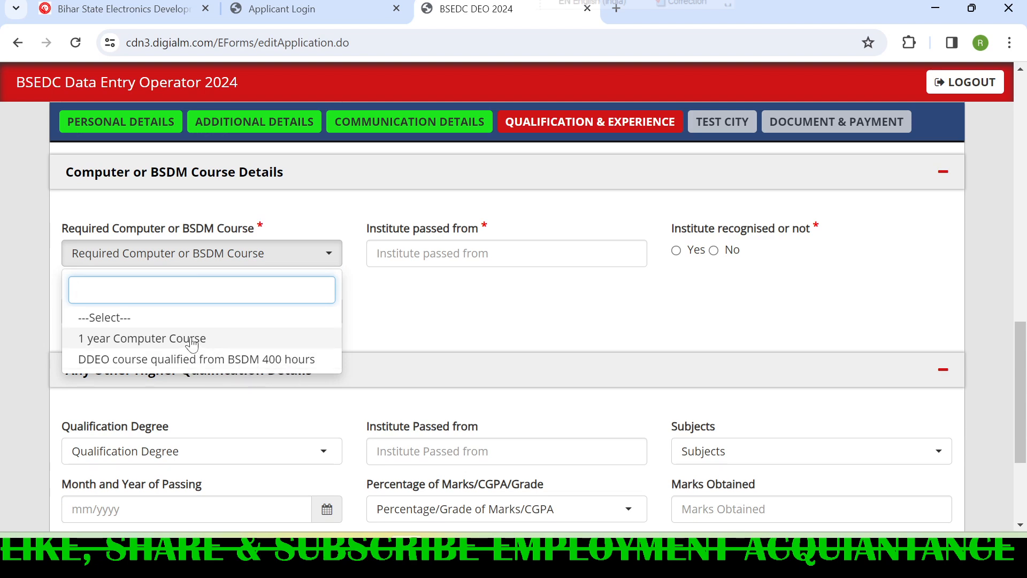
click(135, 339)
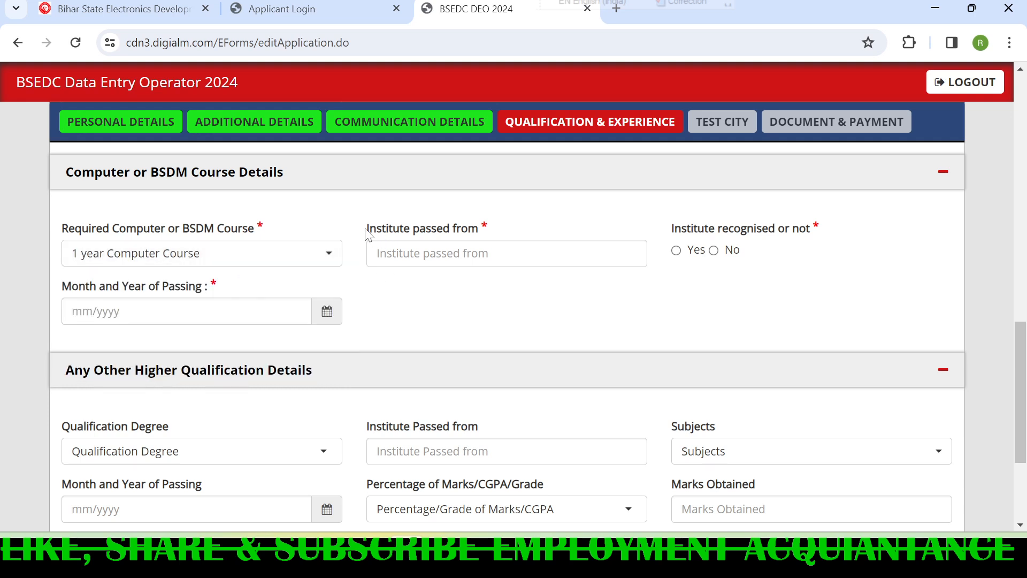
drag(366, 234, 528, 243)
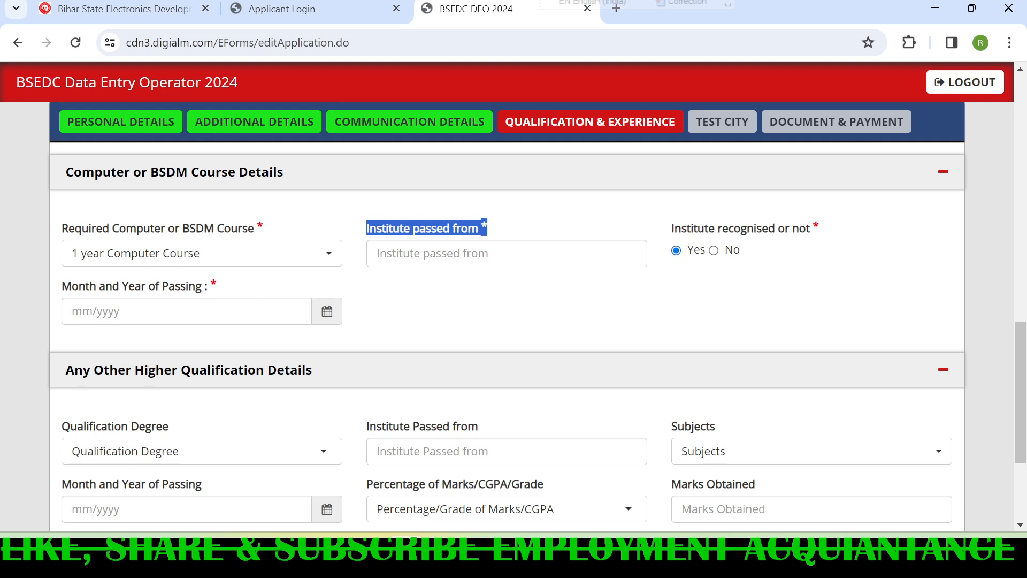
triple_click(66, 288)
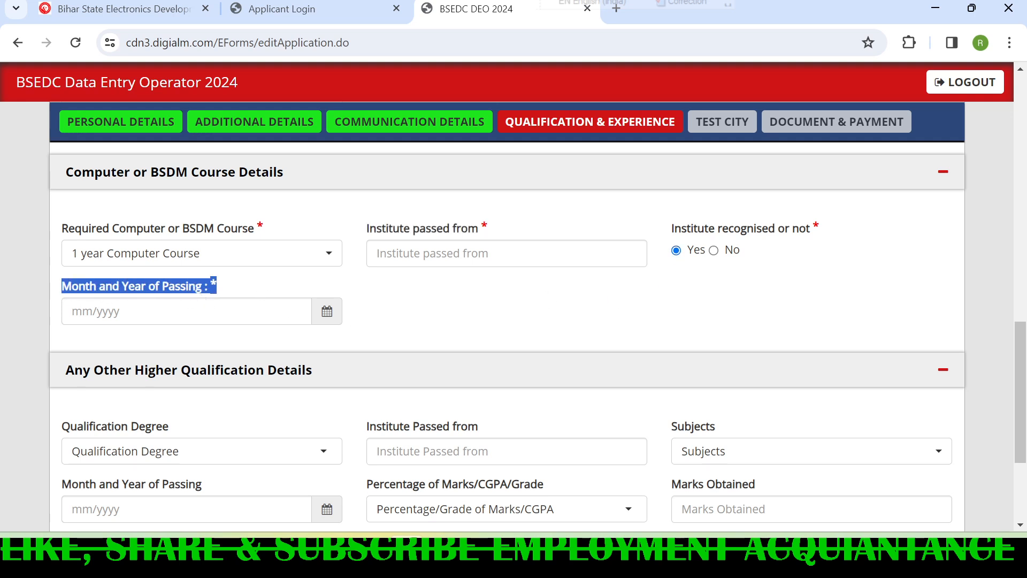
click(427, 307)
- Set the other higher qualification degree to Others and save the qualification details to continue
scroll(428, 307, down, 3)
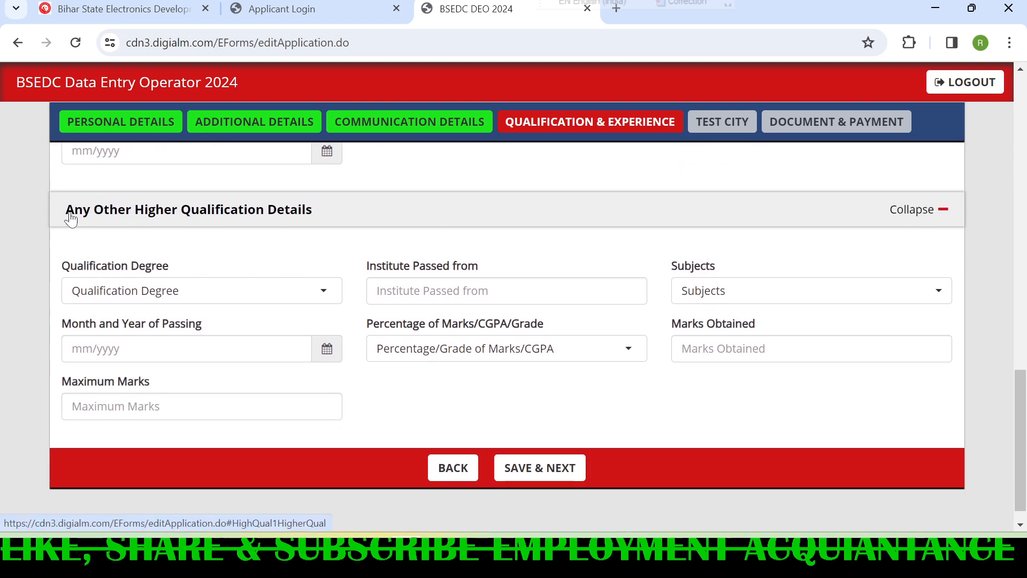
scroll(176, 259, down, 1)
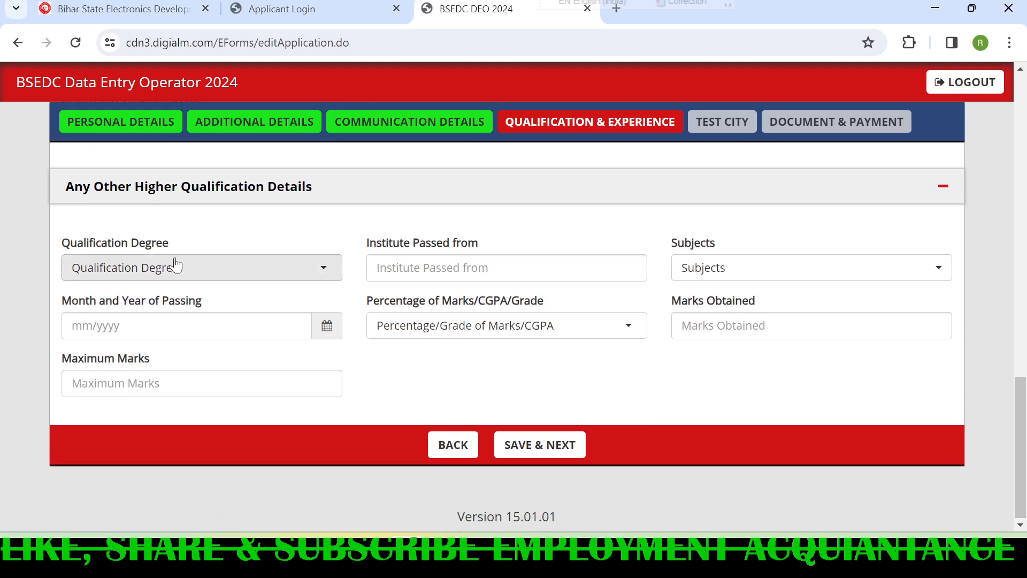
click(168, 267)
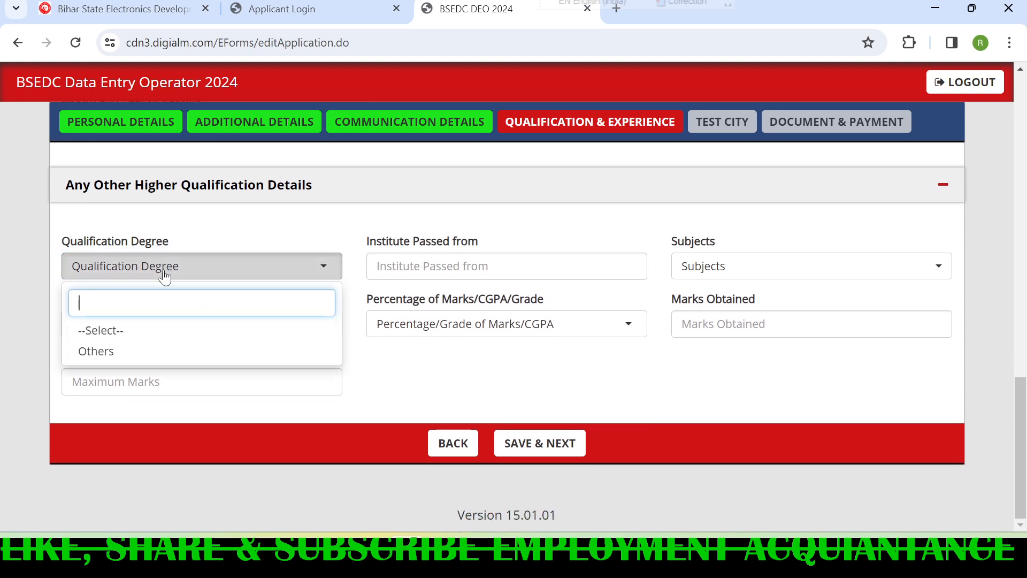
click(141, 353)
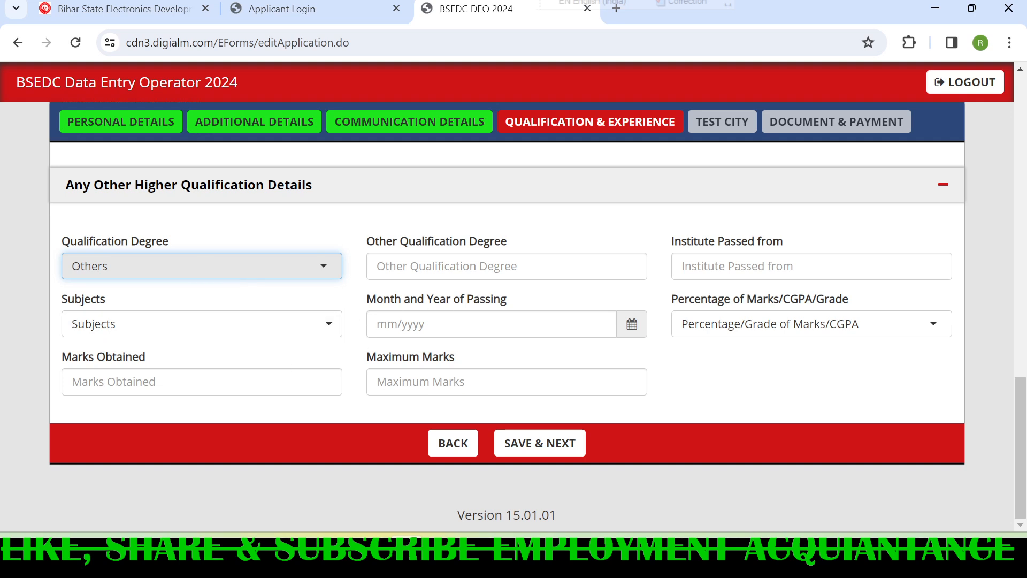
scroll(534, 275, up, 1)
scroll(550, 279, down, 1)
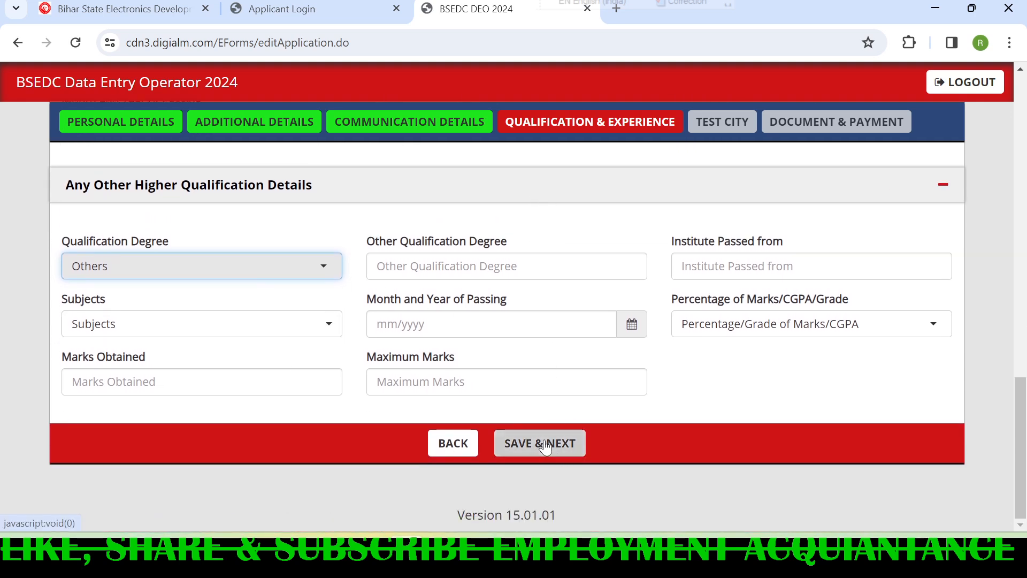
click(545, 444)
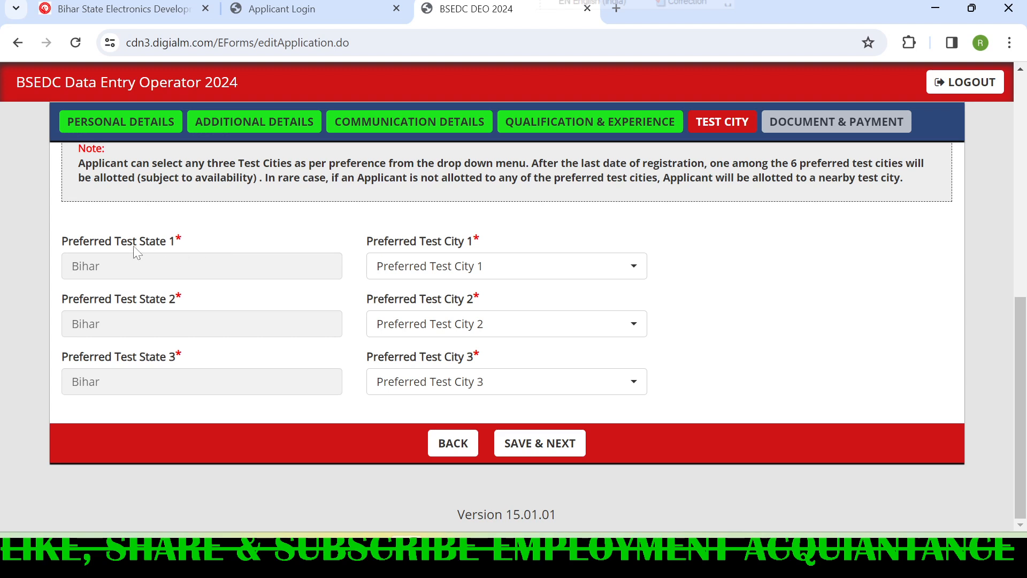
- Set the preferred test cities to Patna, Muzaffarpur and Bhagalpur in that order, and save to continue
click(435, 274)
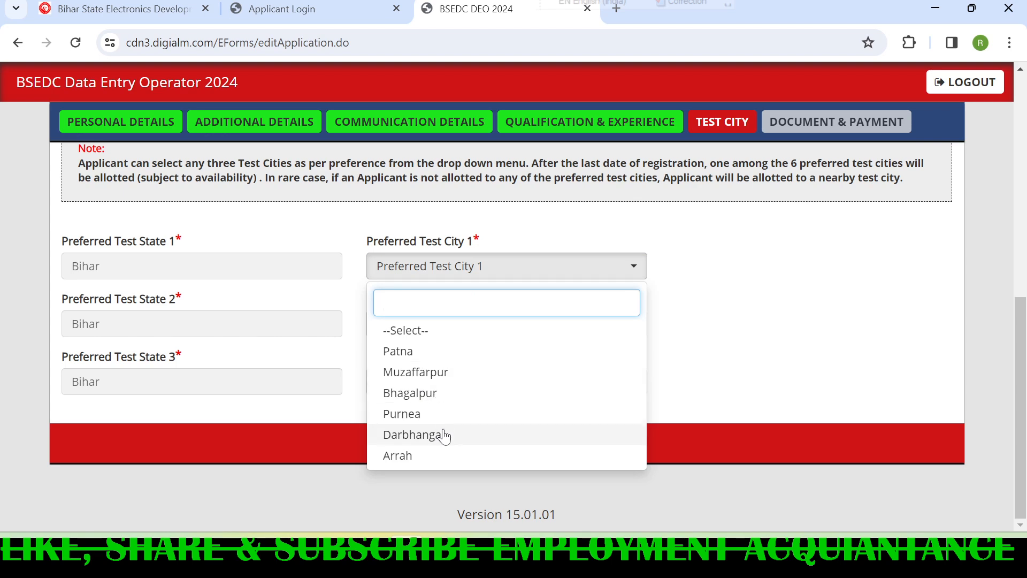
click(419, 352)
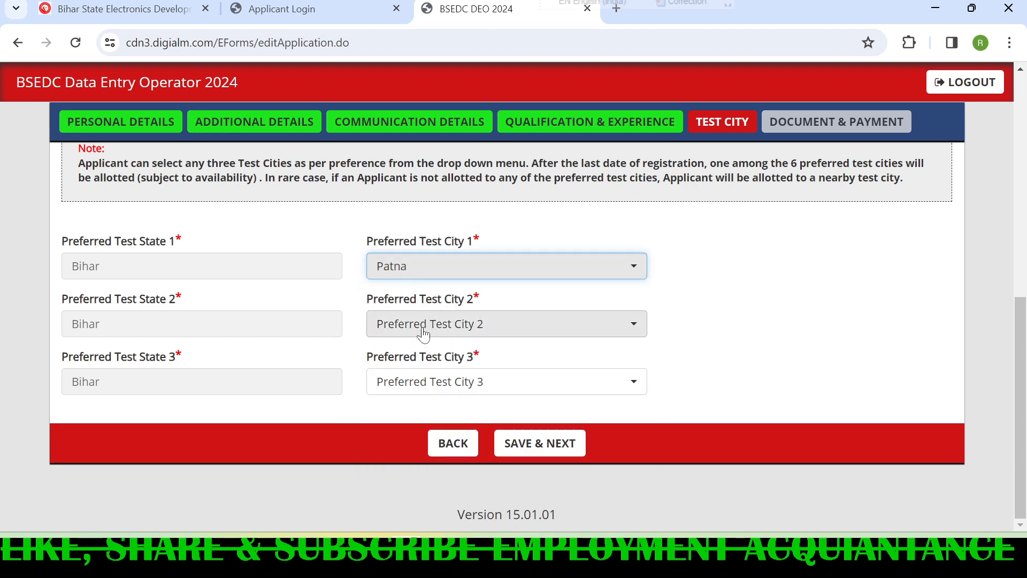
click(421, 329)
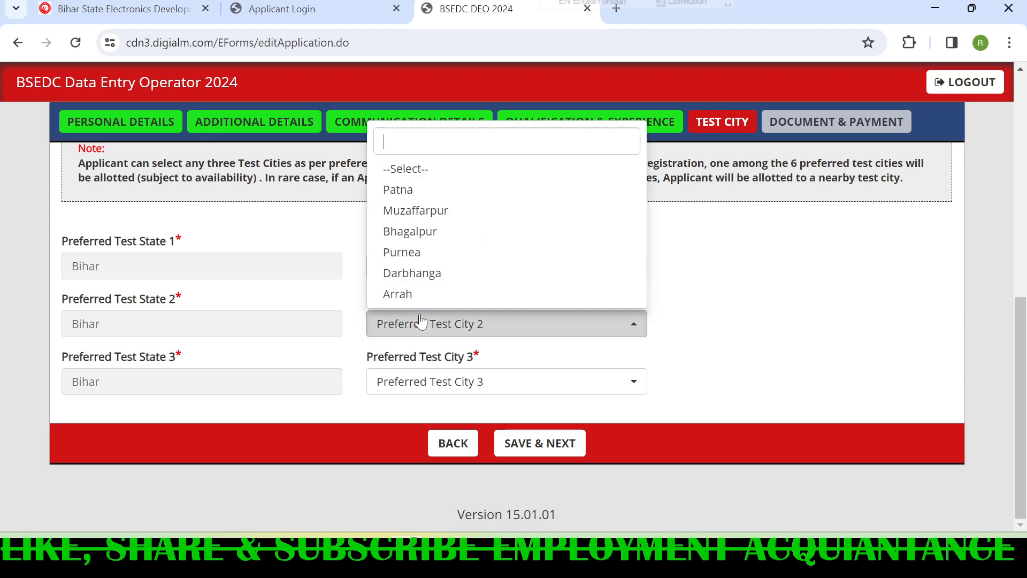
click(447, 216)
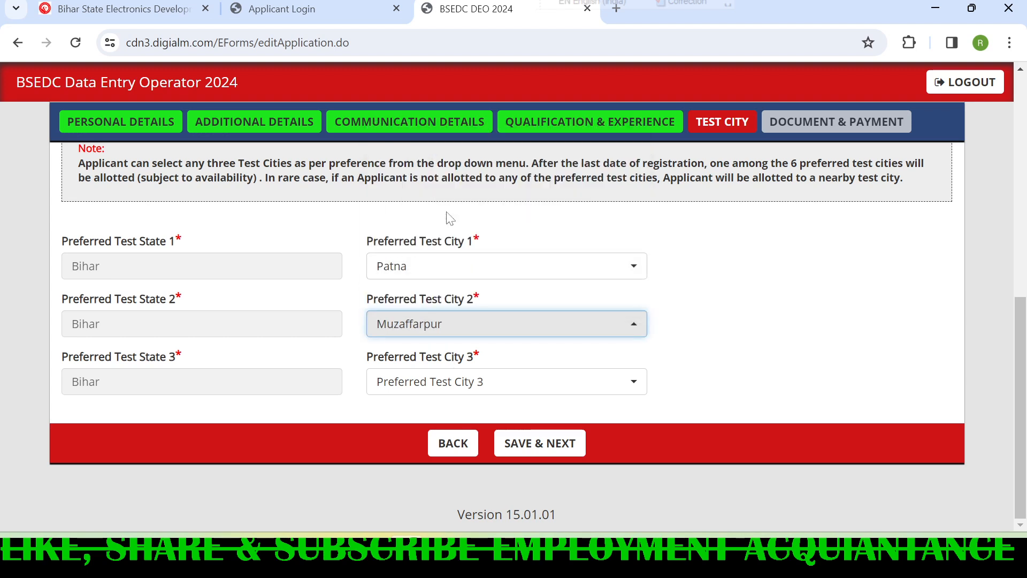
click(439, 381)
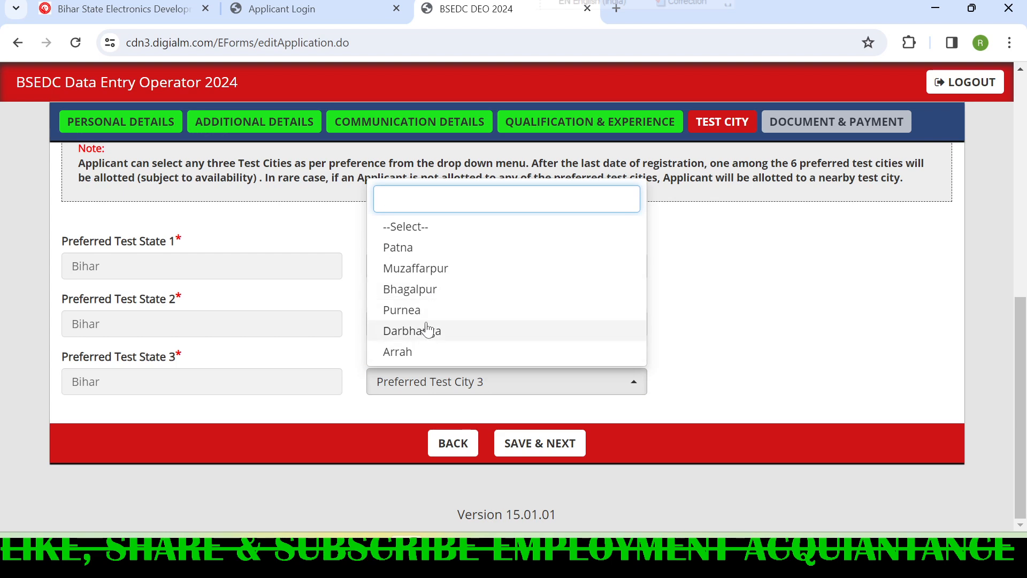
click(444, 292)
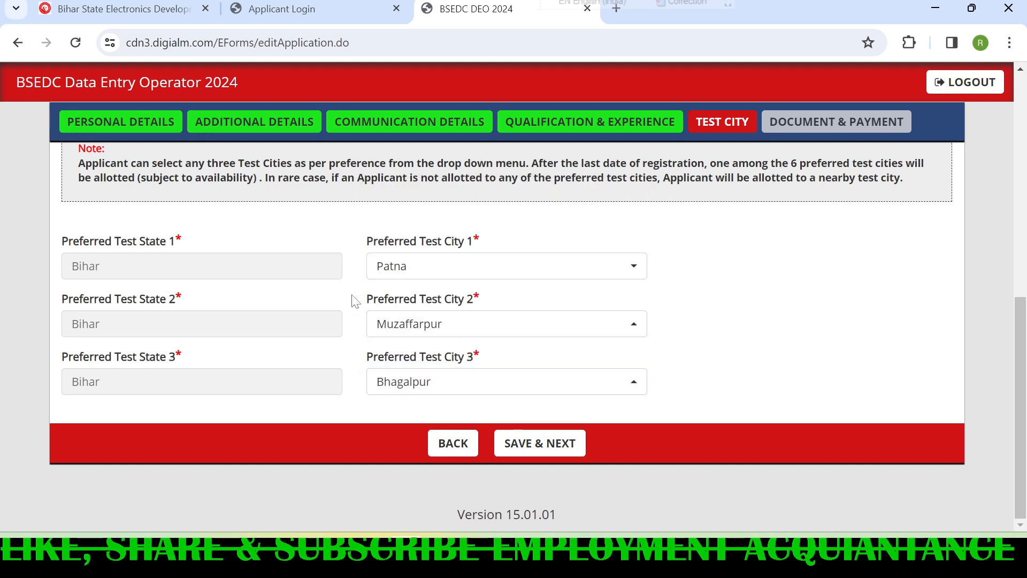
click(558, 451)
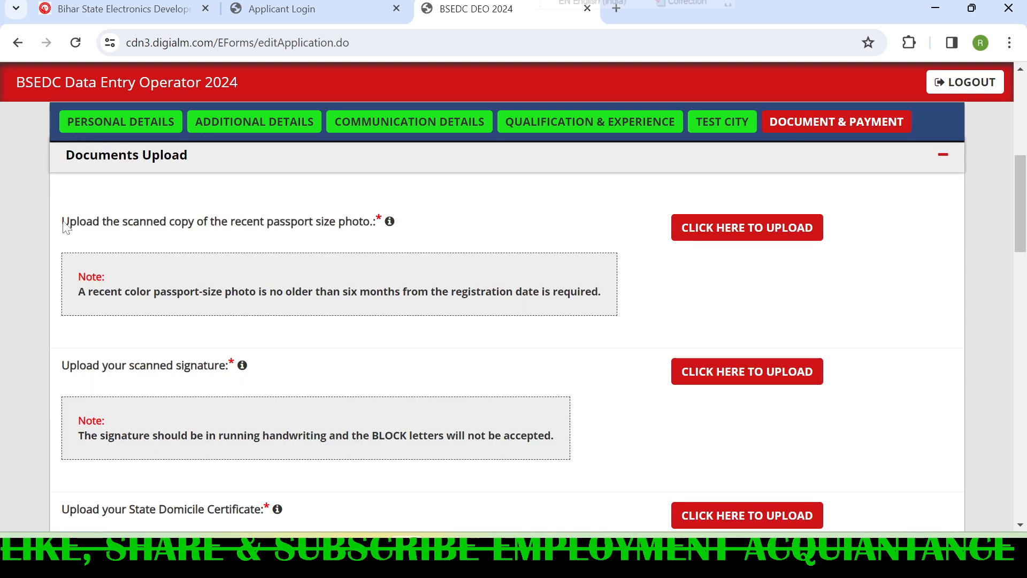
- Review the upload items and notes for the passport size photo, scanned signature and State Domicile Certificate
drag(63, 221, 381, 231)
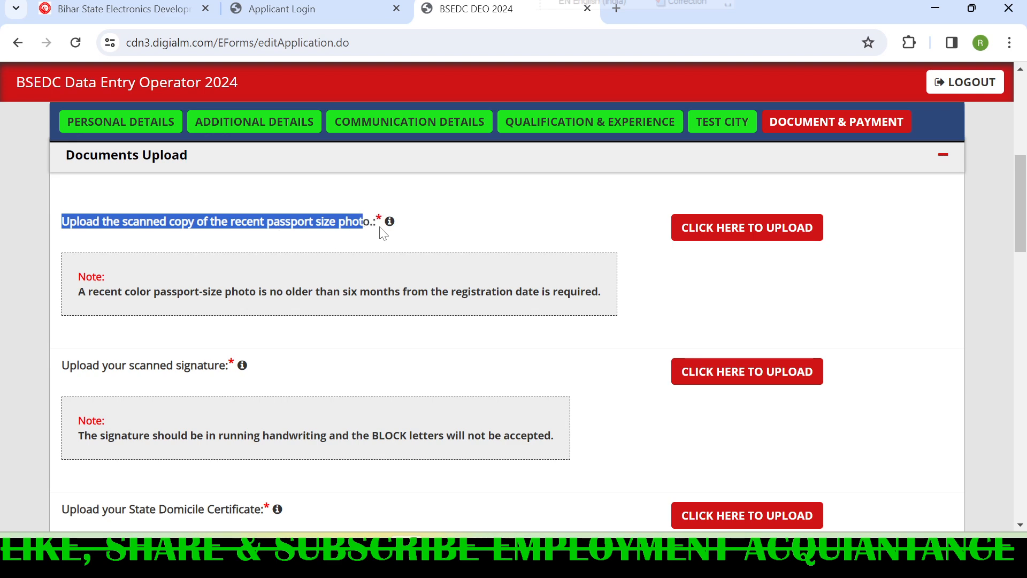
click(459, 234)
mouse_move(391, 231)
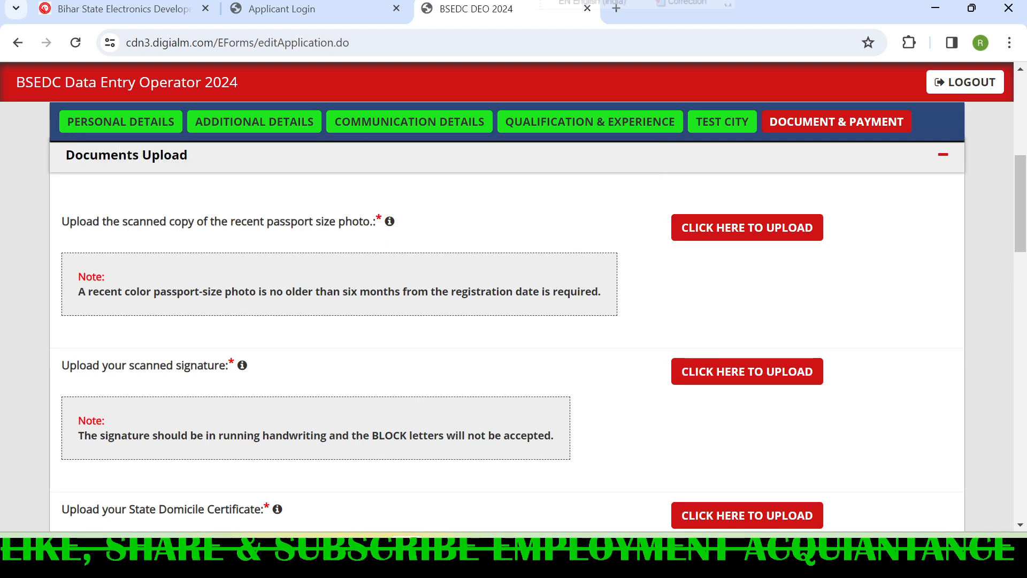
scroll(251, 334, down, 1)
mouse_move(250, 292)
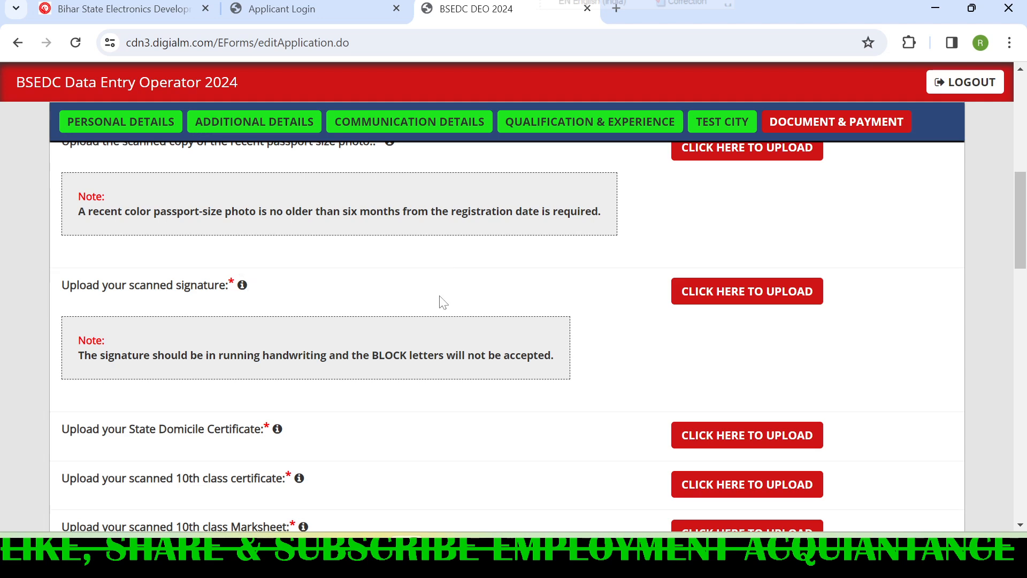
scroll(743, 273, up, 3)
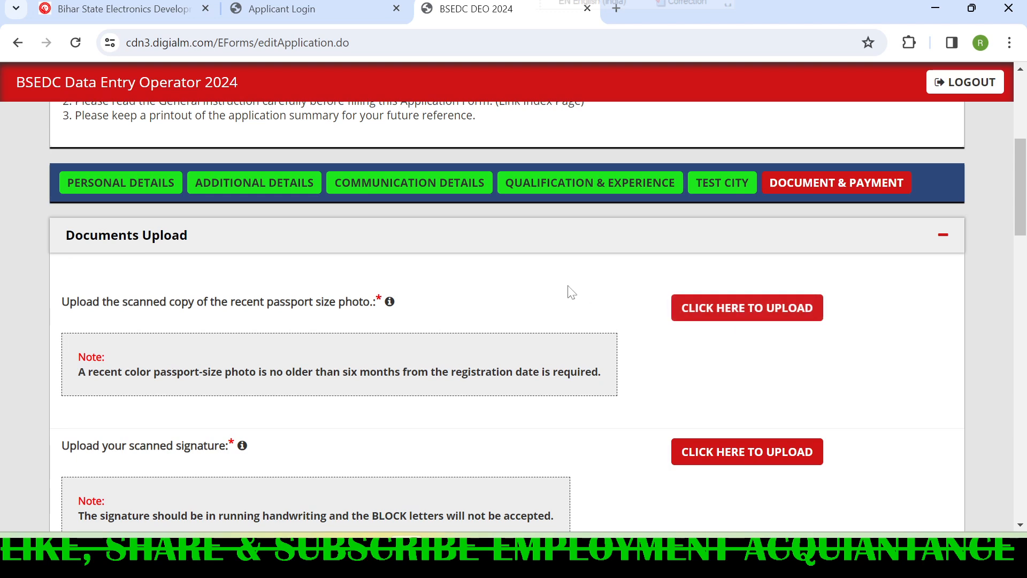
scroll(569, 291, down, 2)
scroll(420, 304, down, 6)
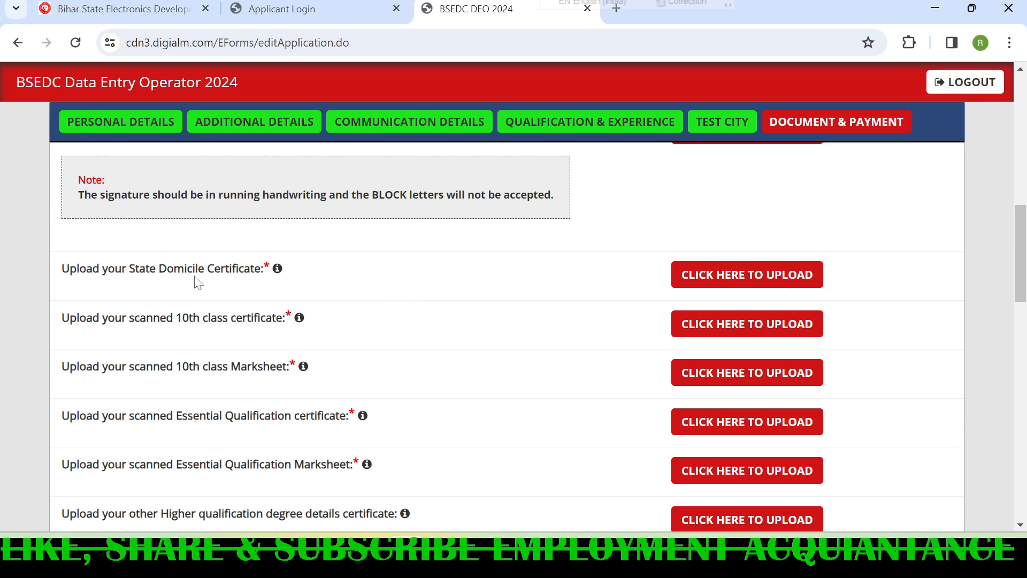
mouse_move(277, 190)
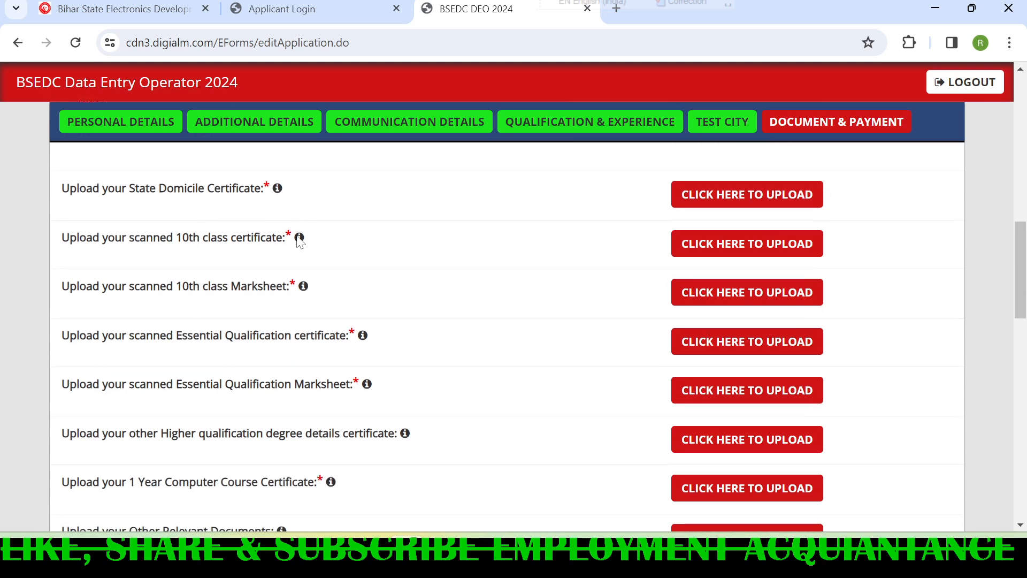
- Review the remaining upload items, highlighting the 10th class, essential qualification and 1 Year Computer Course documents
drag(176, 238, 296, 251)
scroll(231, 273, down, 1)
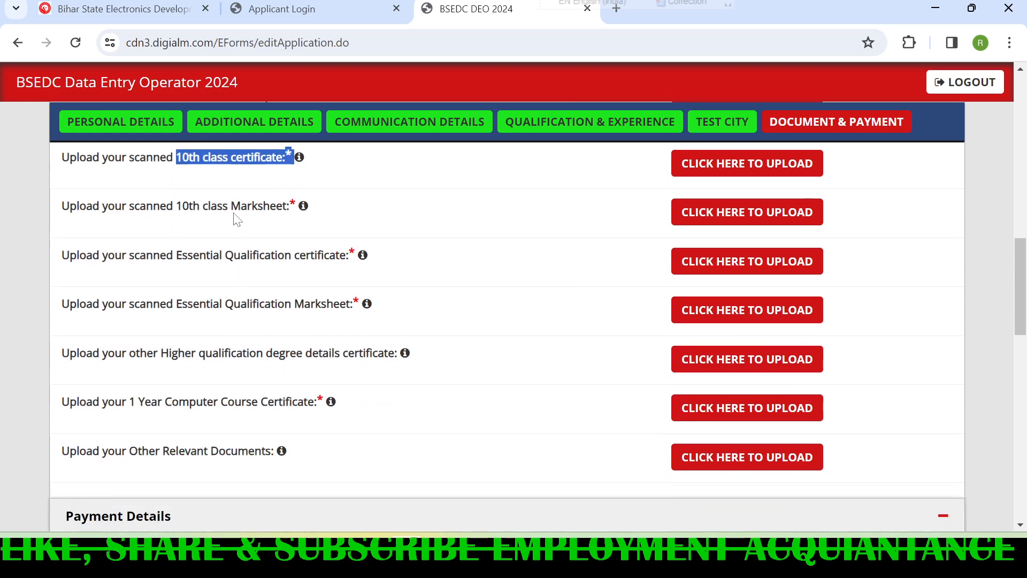
drag(187, 207, 284, 209)
scroll(251, 255, down, 1)
scroll(251, 256, down, 1)
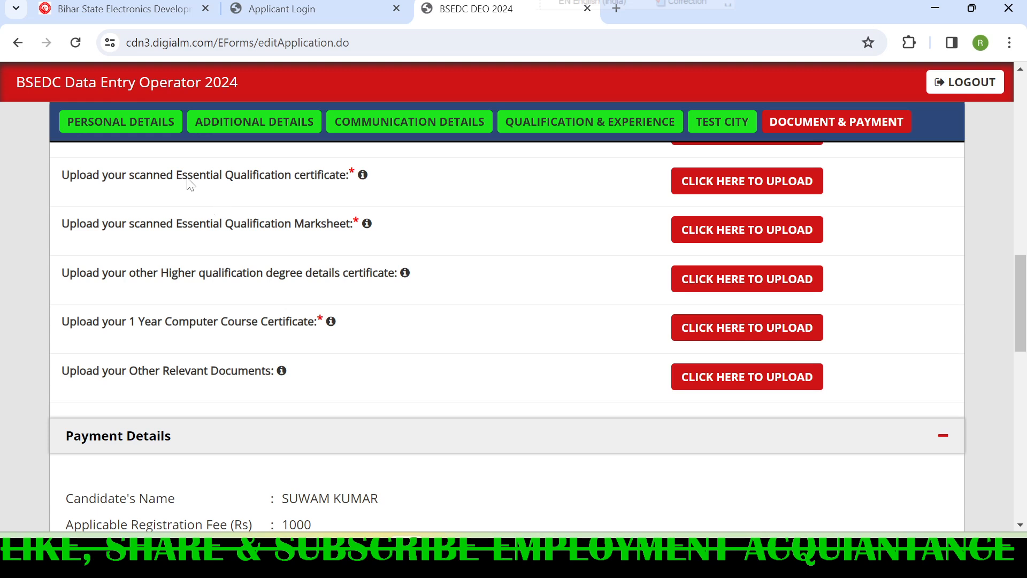
drag(176, 175, 345, 187)
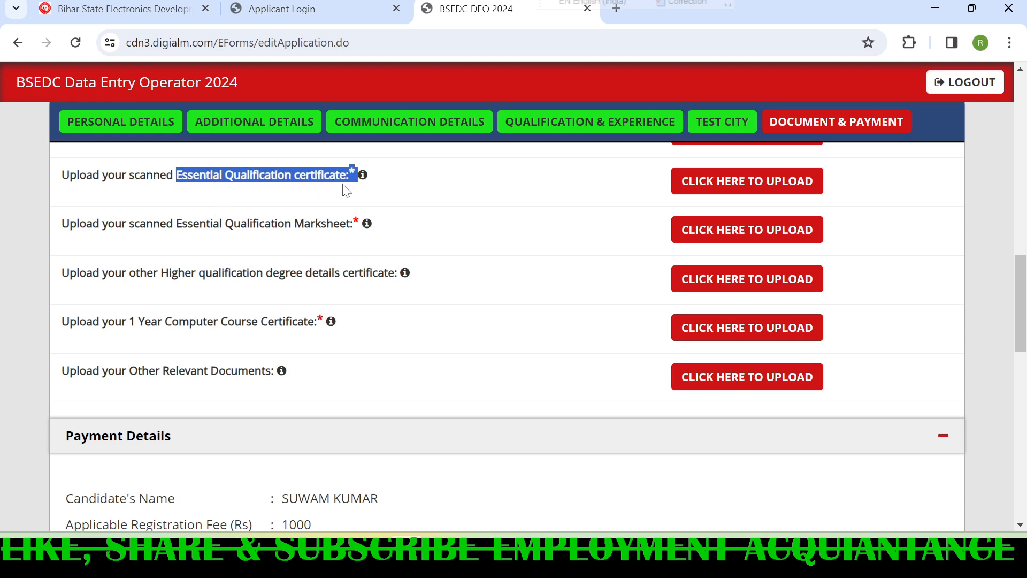
drag(61, 224, 342, 239)
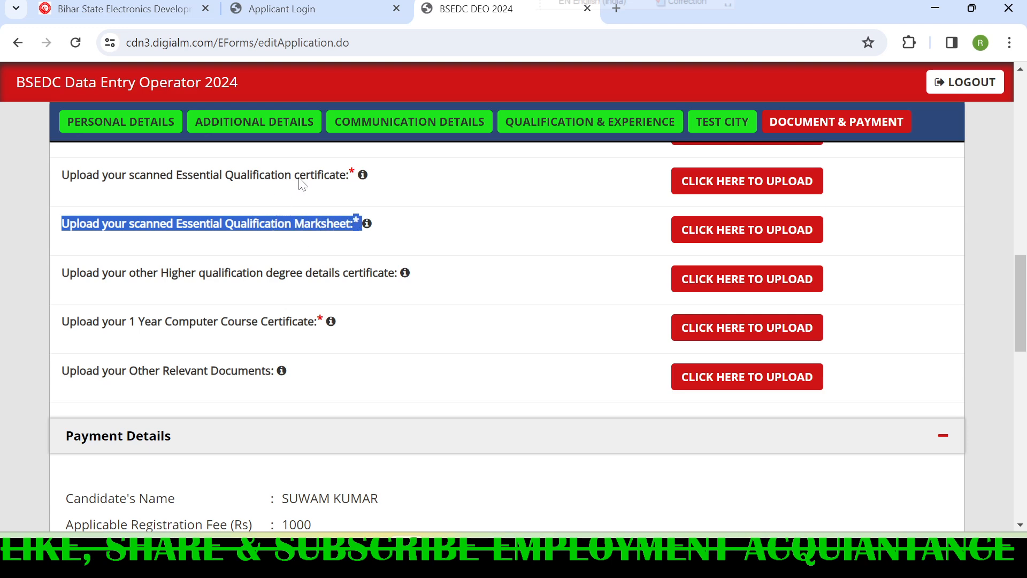
scroll(317, 240, down, 1)
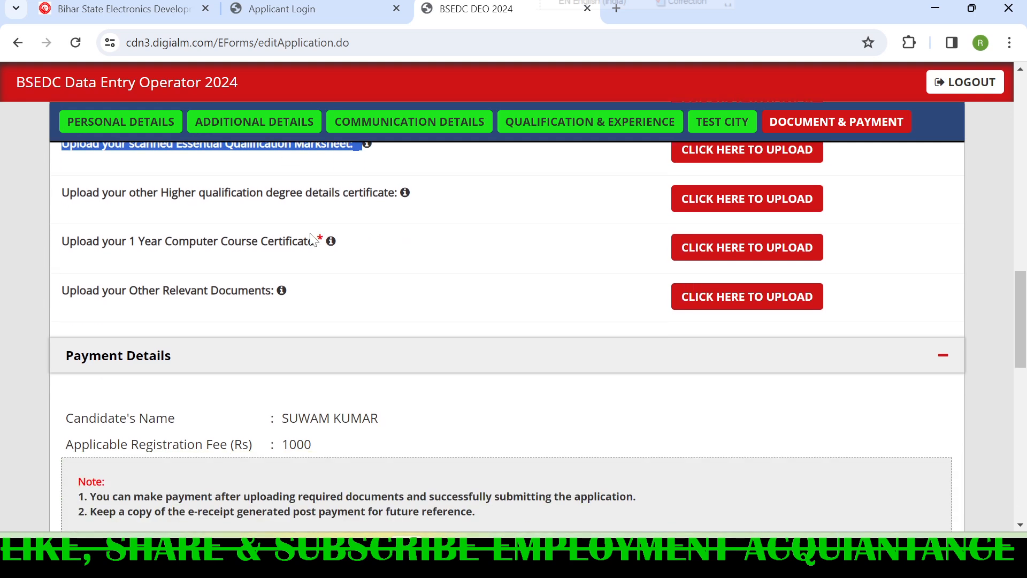
scroll(315, 234, up, 1)
click(301, 245)
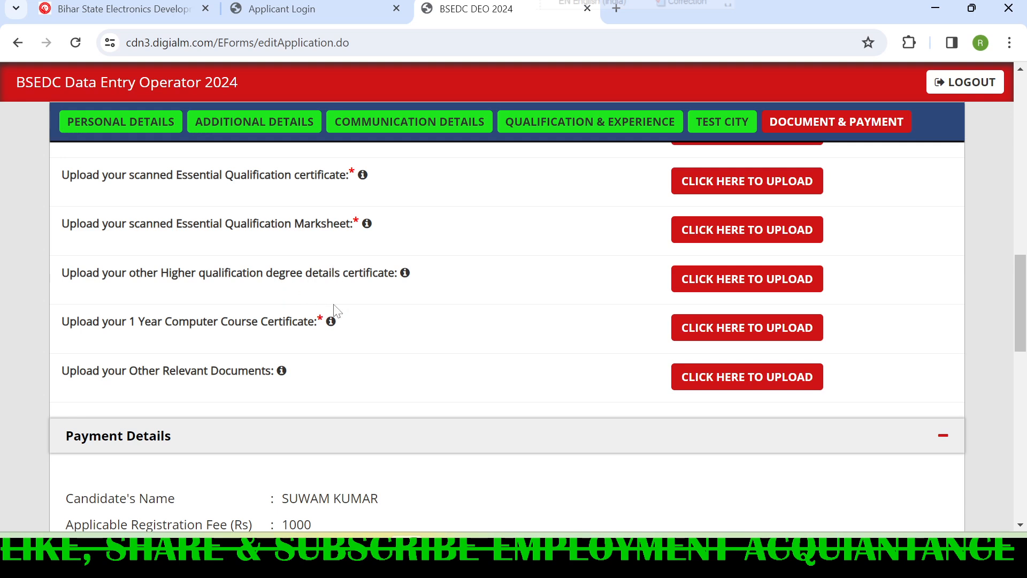
drag(63, 322, 323, 335)
click(285, 348)
scroll(375, 339, down, 1)
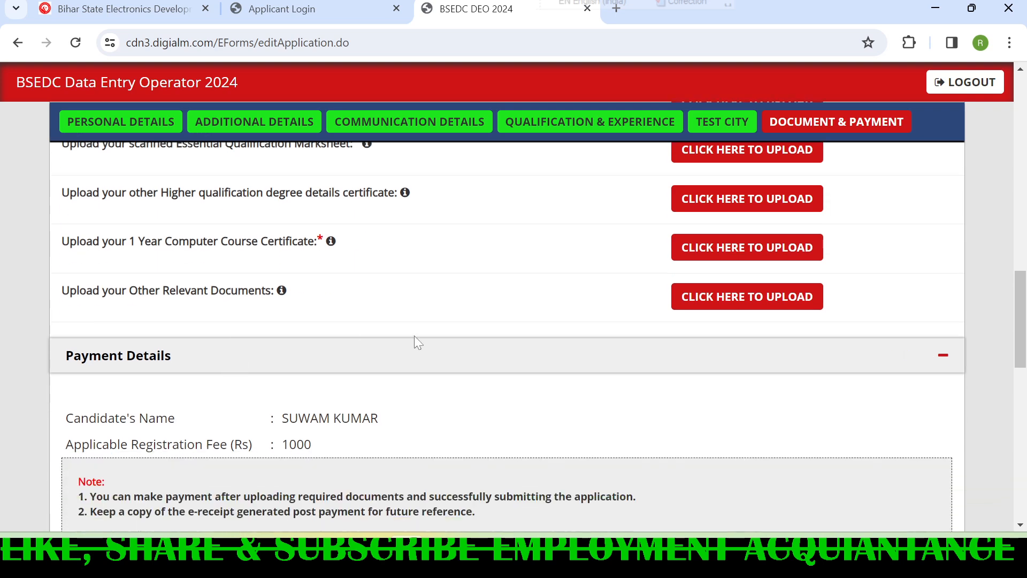
- Highlight the applicable registration fee in the payment details and choose Online as the payment mode
scroll(335, 363, down, 2)
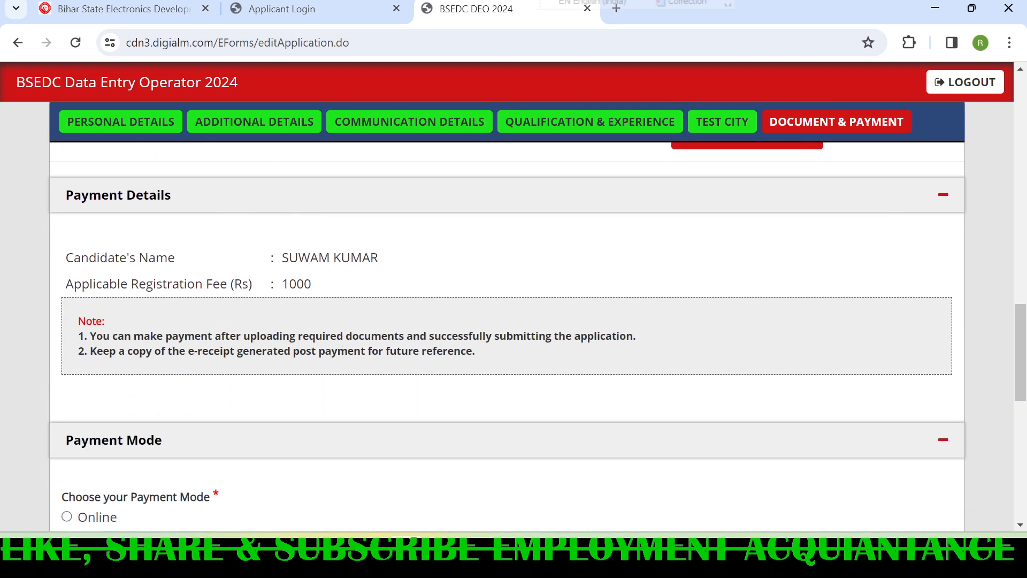
drag(281, 285, 341, 285)
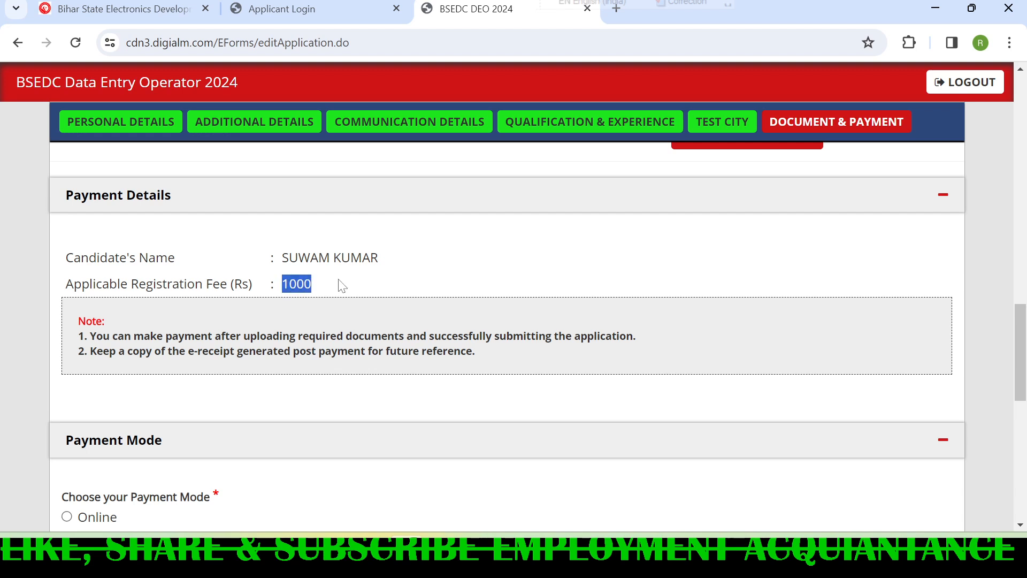
scroll(331, 300, down, 2)
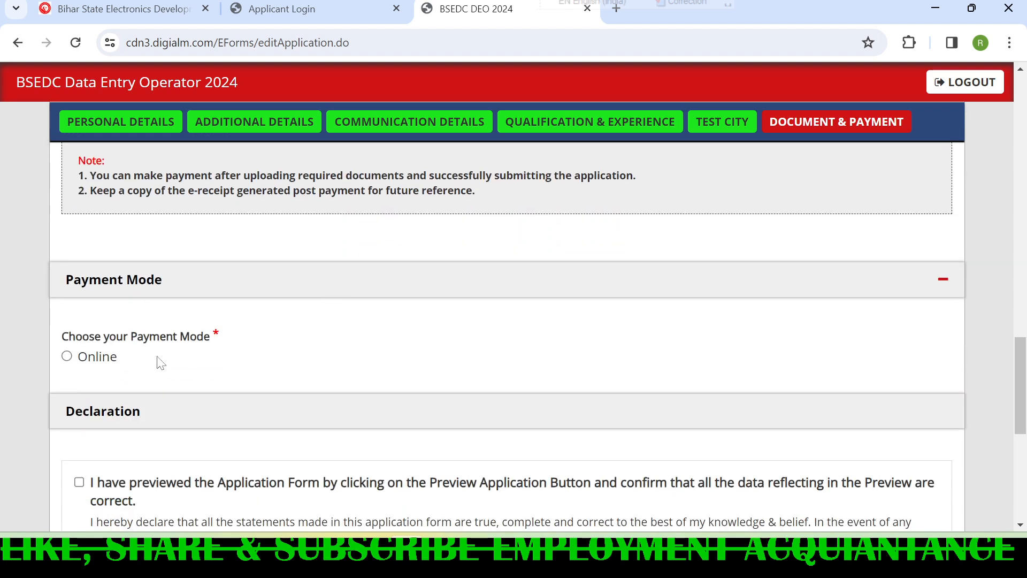
click(72, 357)
- Accept all four declaration statements, including I Agree, and try to submit the application
scroll(289, 335, down, 3)
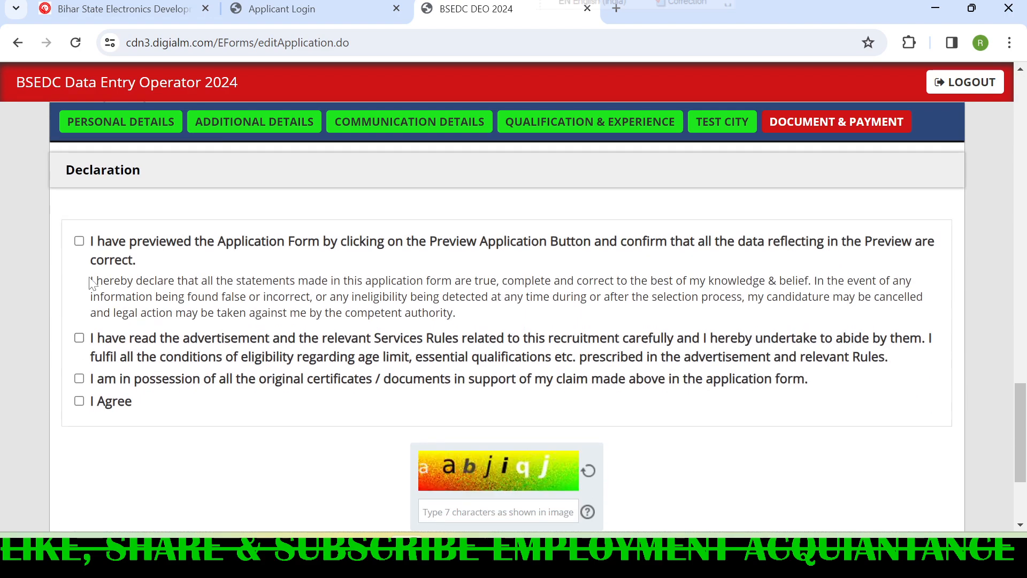
click(79, 240)
click(79, 337)
click(79, 378)
click(79, 400)
scroll(268, 383, down, 3)
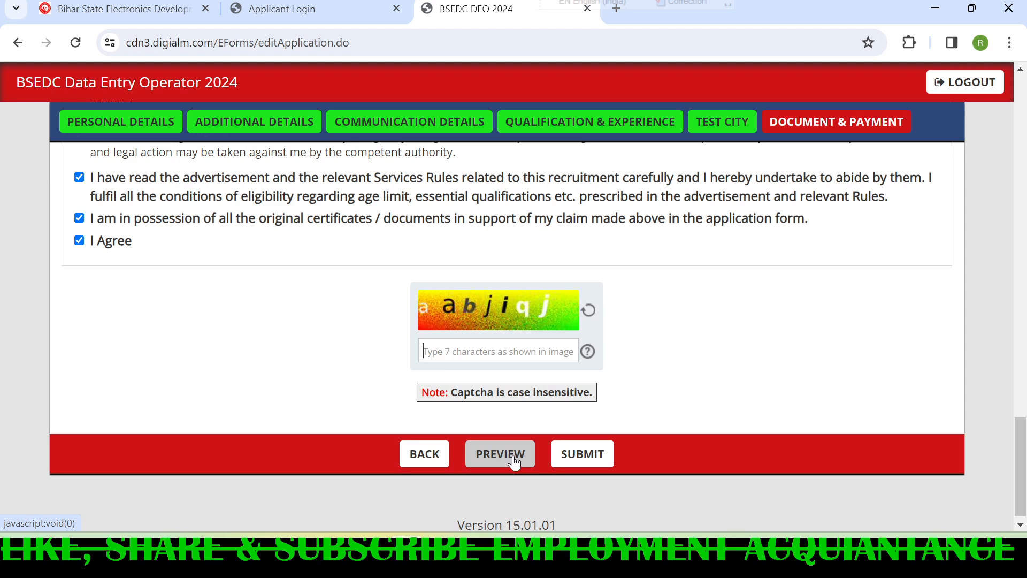
click(582, 454)
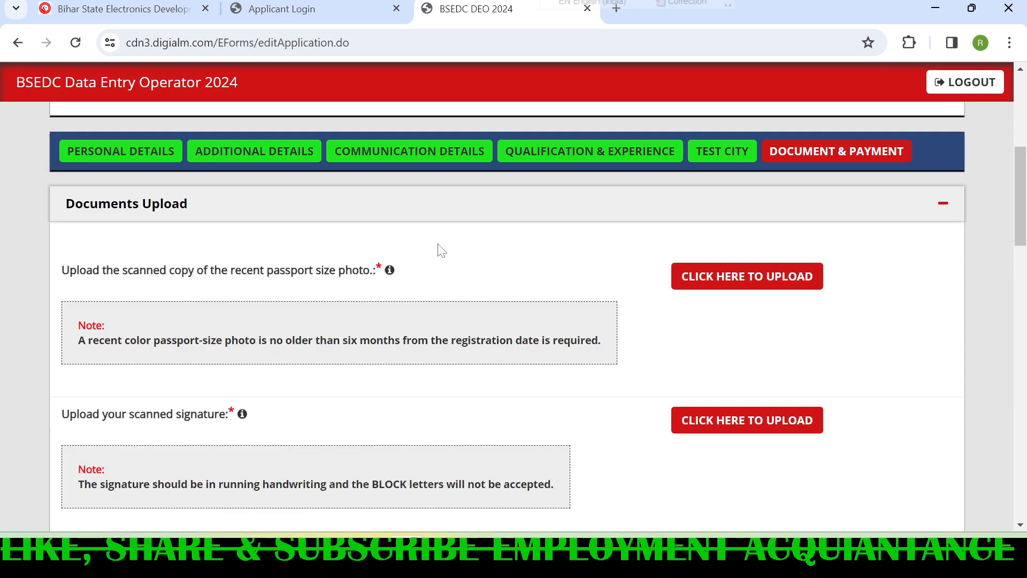
- Open the upload dialog for the passport size photo and highlight its background and file size instructions
mouse_move(389, 271)
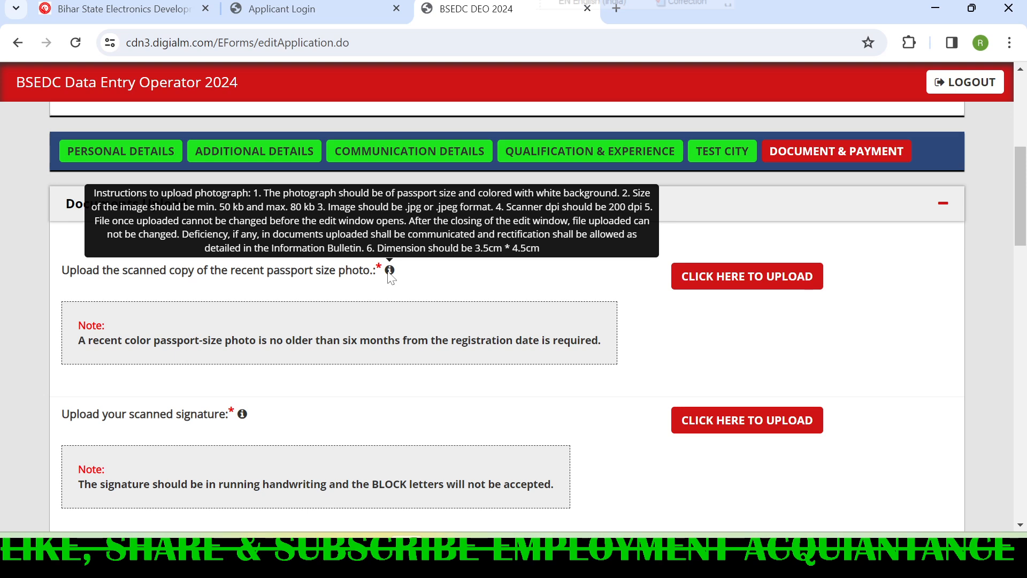
click(732, 277)
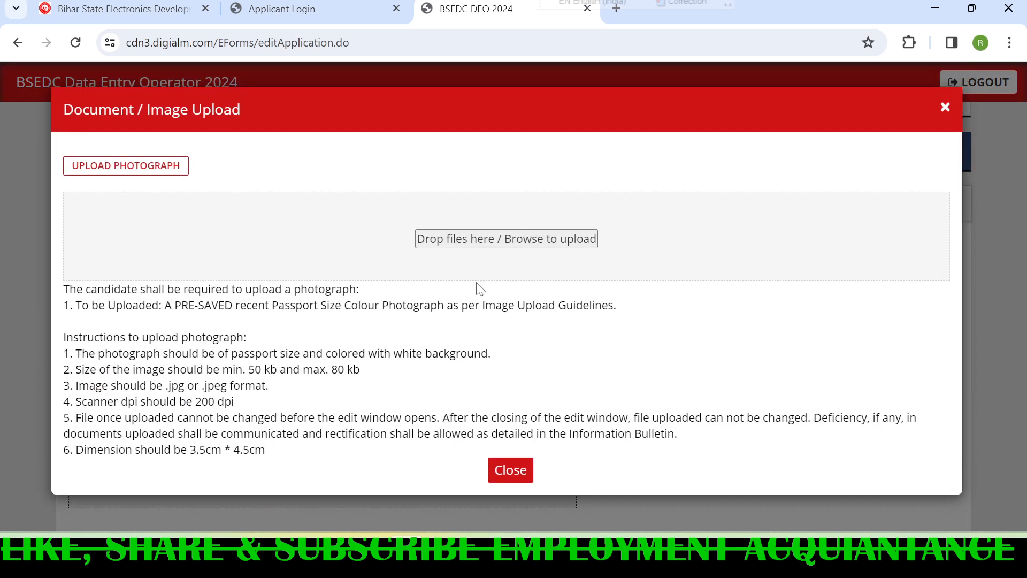
drag(82, 353, 495, 360)
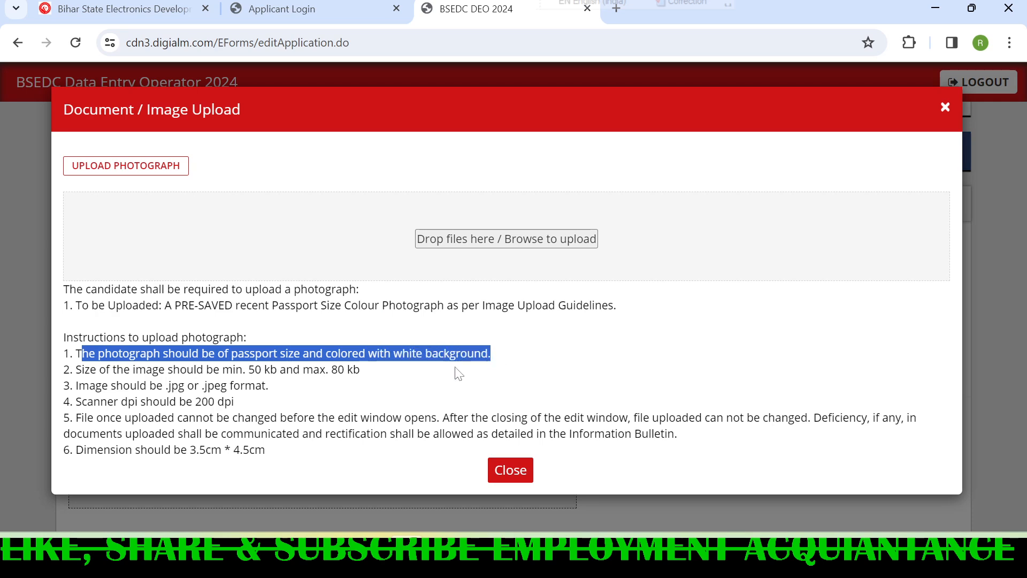
drag(422, 366, 456, 357)
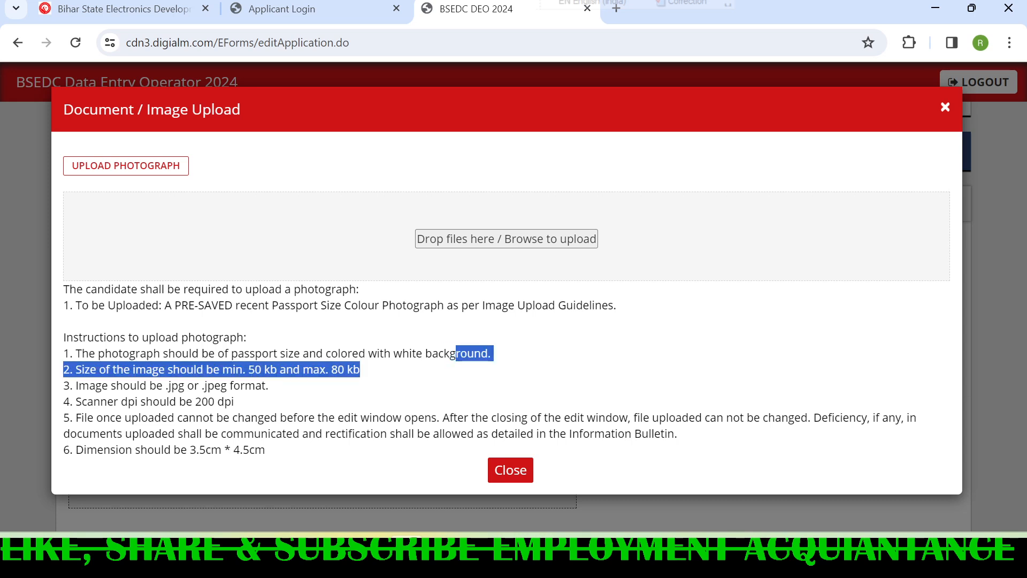
click(490, 358)
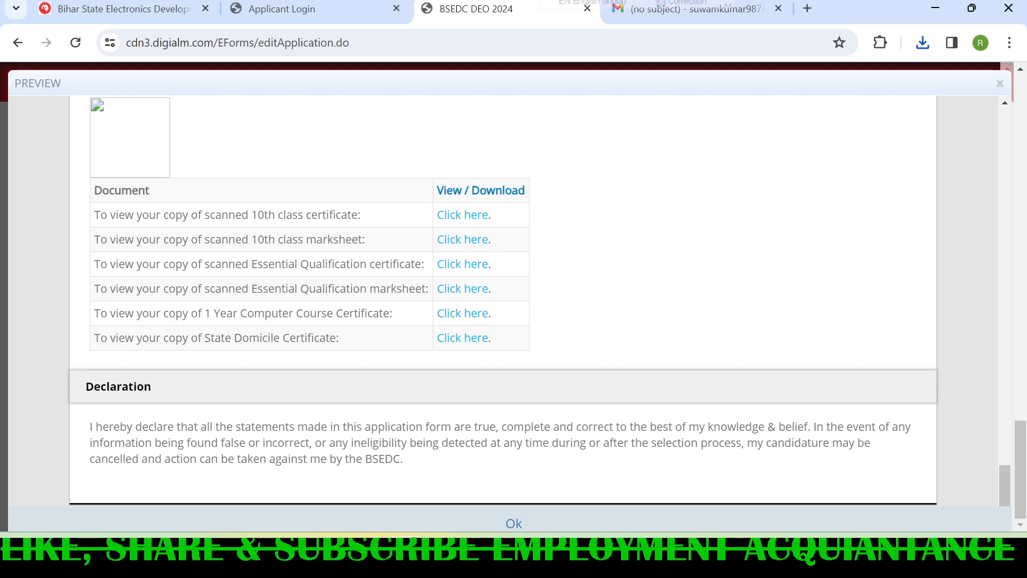
- Close the application preview, submit the application, and highlight the message in the alert
drag(15, 83, 51, 83)
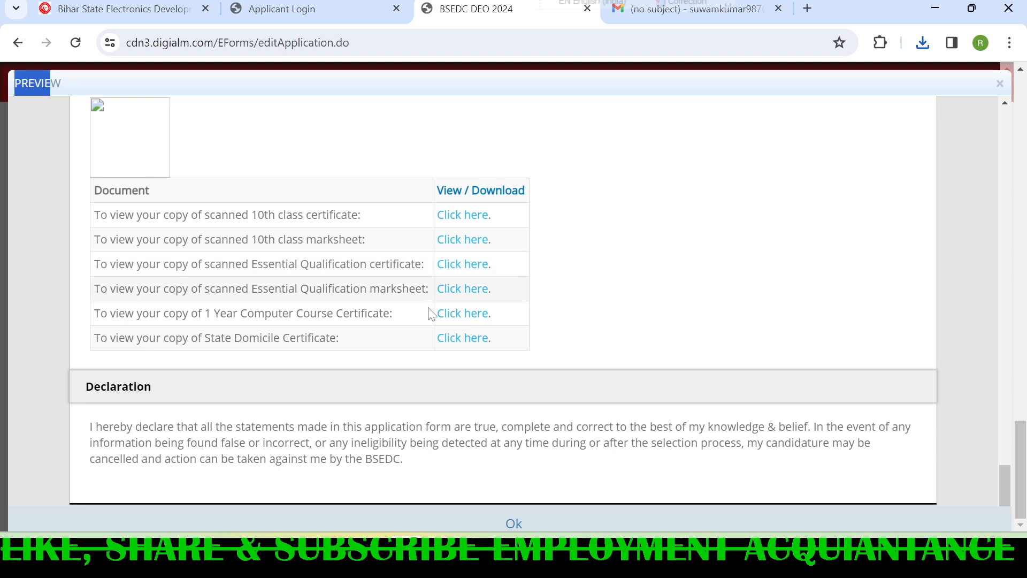
click(519, 524)
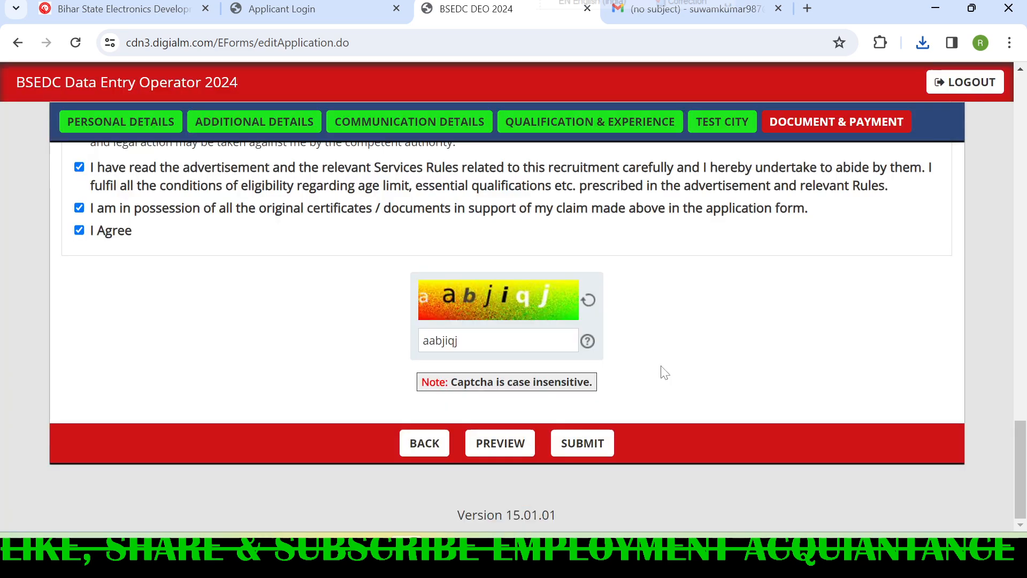
click(588, 448)
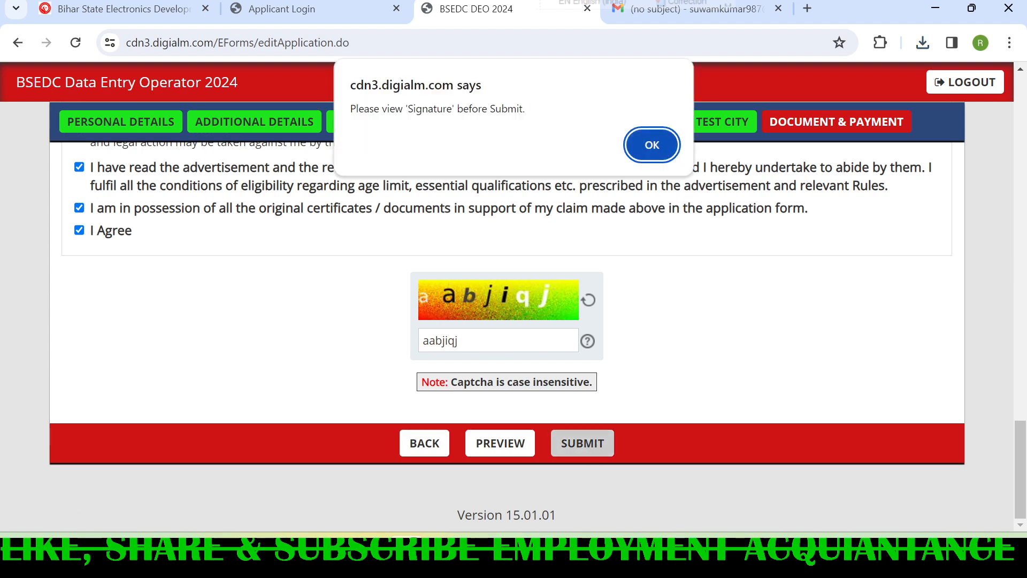
drag(355, 109, 526, 109)
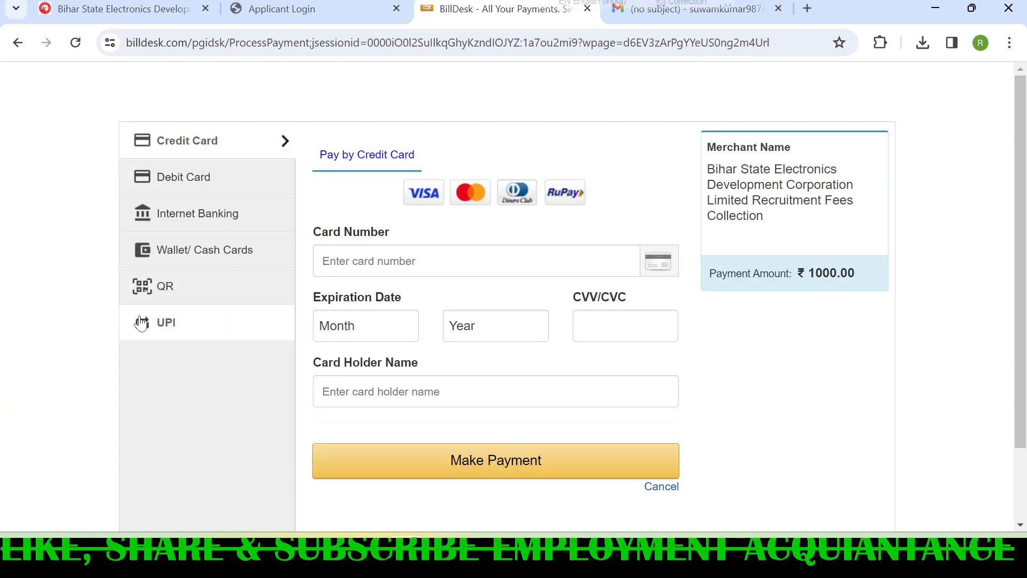
- View the QR payment option on the BillDesk page, and select UPI as the payment method
click(160, 323)
click(166, 289)
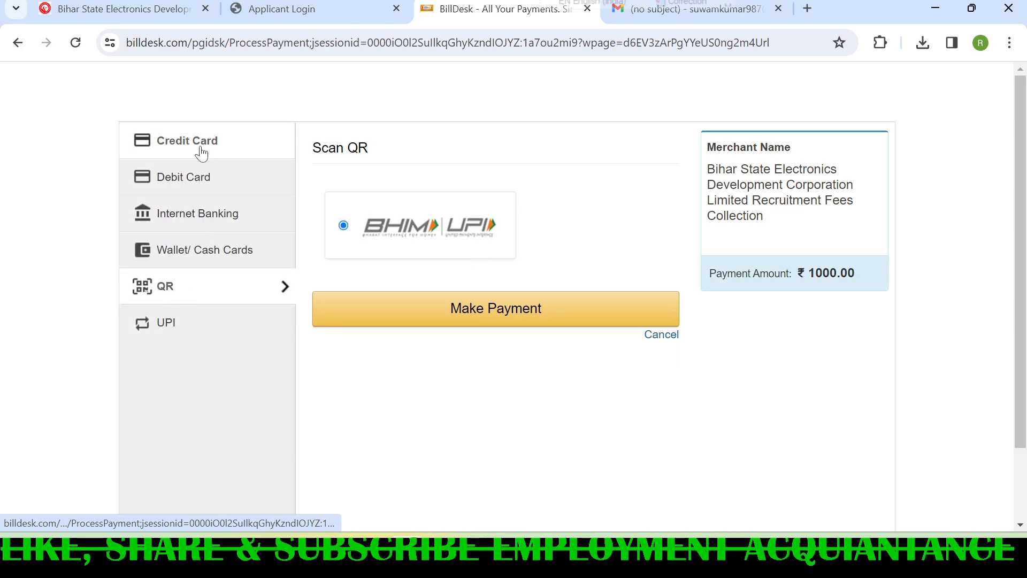
click(172, 323)
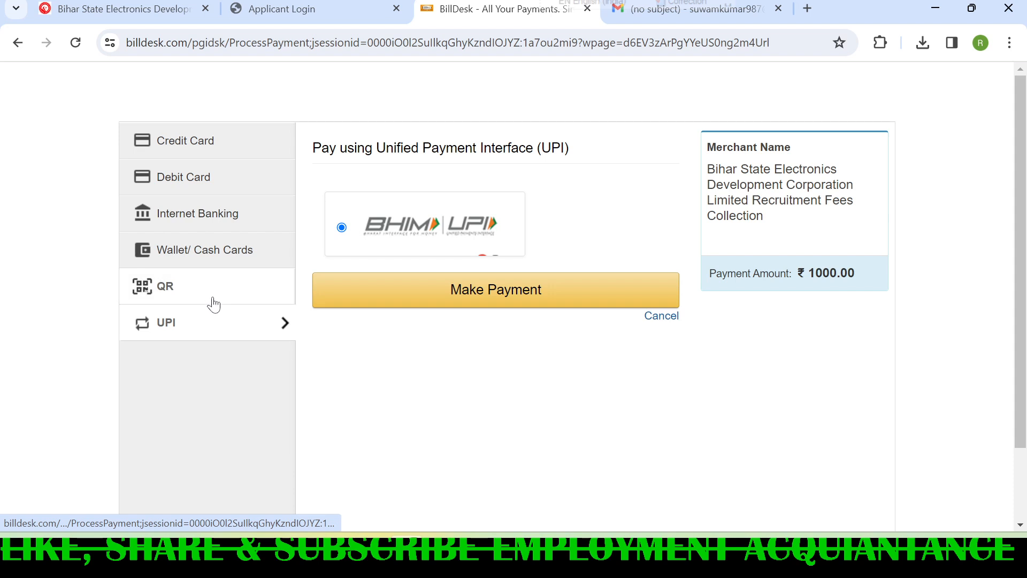